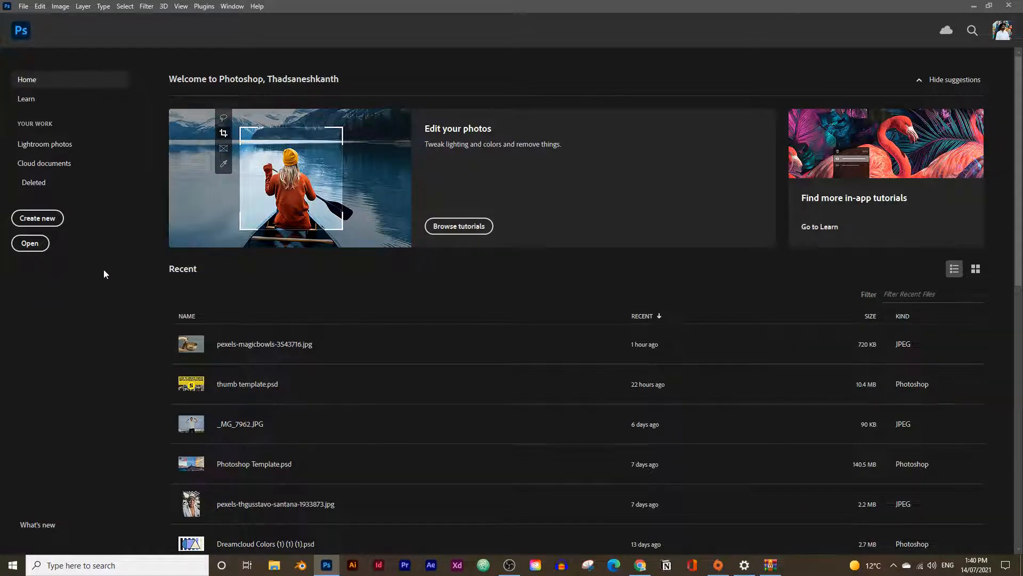
# - Create a new 1500 x 1500 pixel document at 72 pixels/inch in 8-bit RGB Color with a white background
pyautogui.click(52, 223)
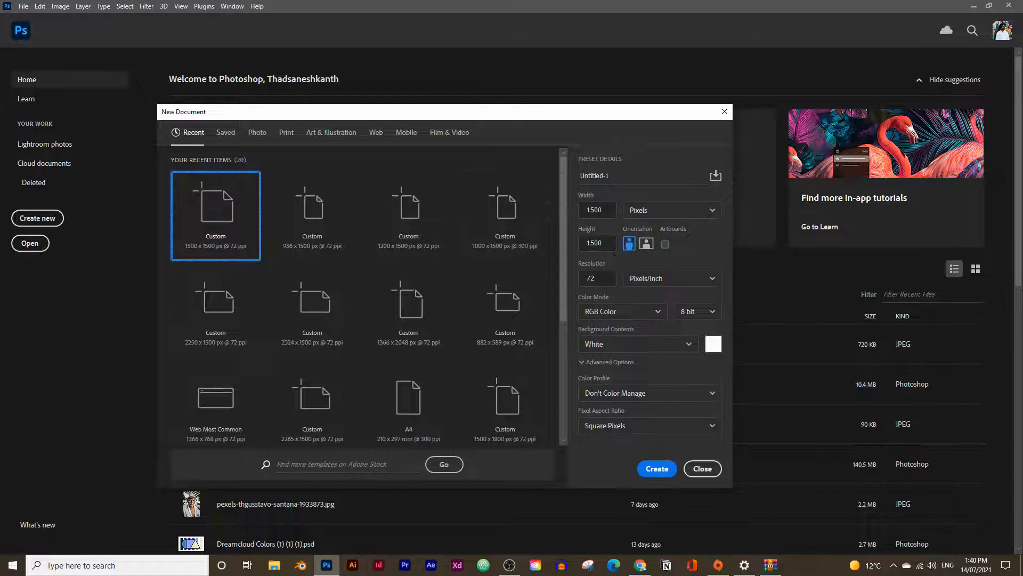
pyautogui.doubleClick(594, 243)
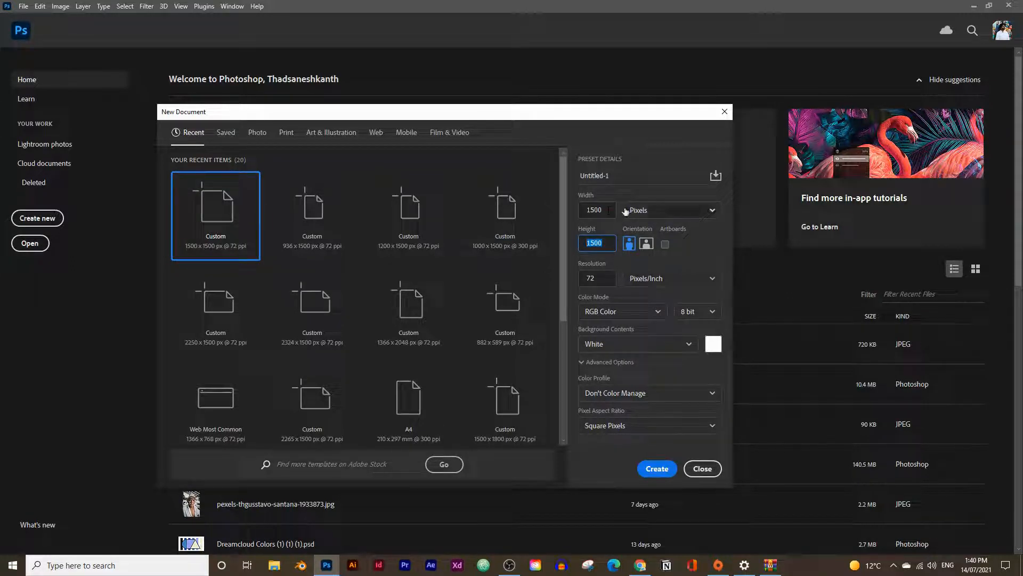
pyautogui.click(645, 210)
pyautogui.click(656, 230)
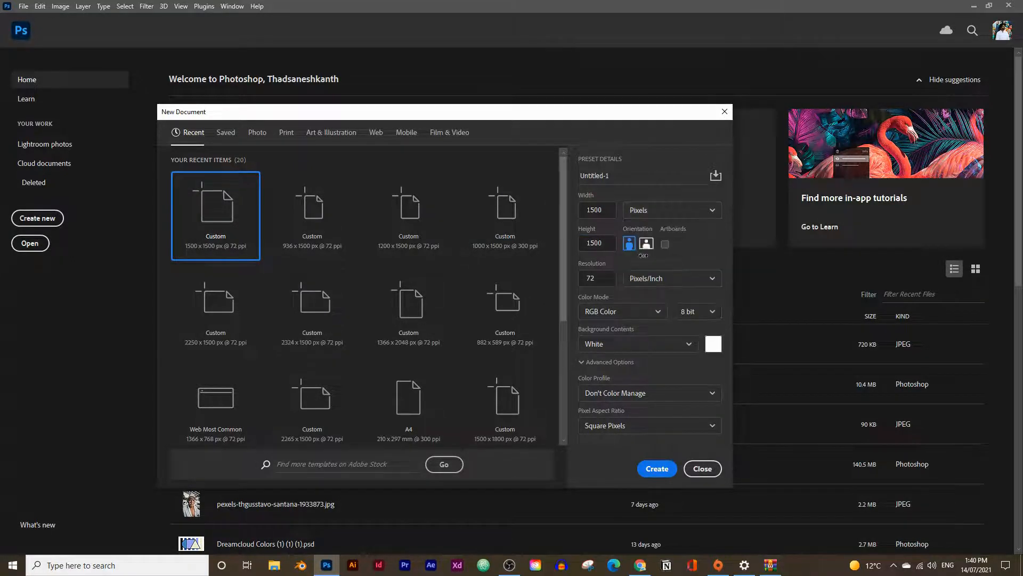
pyautogui.doubleClick(588, 278)
pyautogui.click(688, 278)
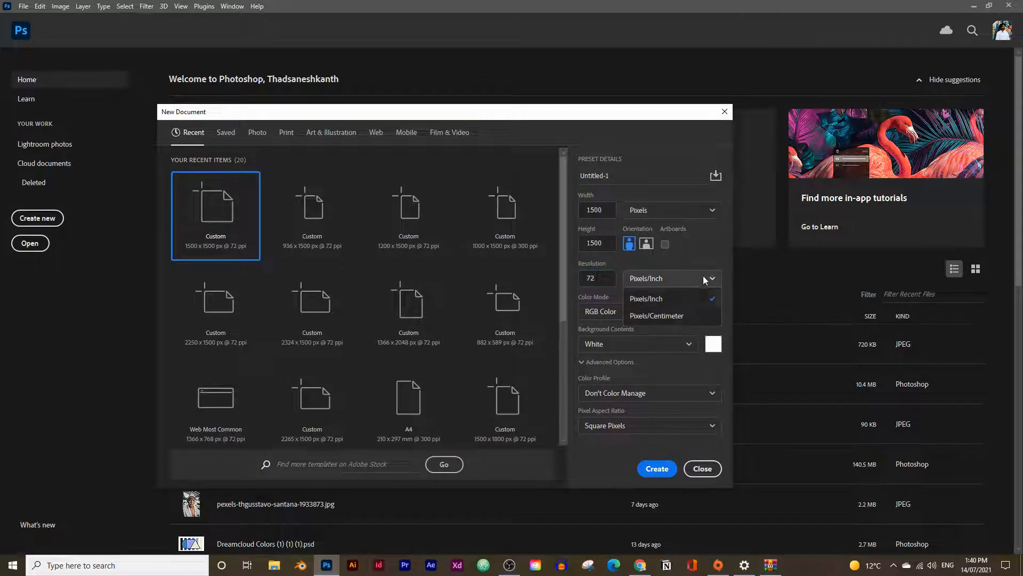
pyautogui.click(696, 260)
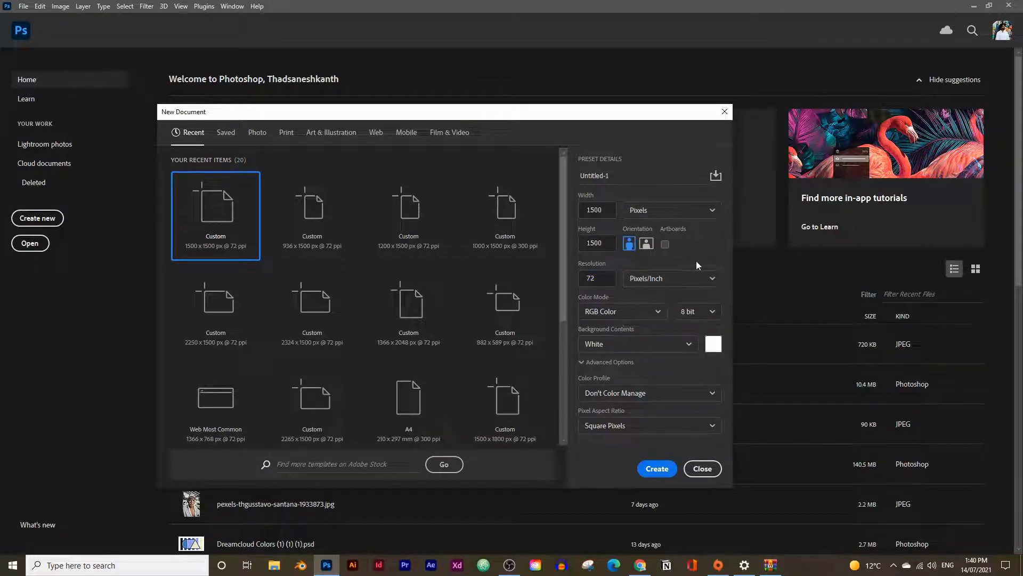
pyautogui.click(640, 311)
pyautogui.click(611, 373)
pyautogui.click(708, 312)
pyautogui.click(648, 322)
pyautogui.click(586, 343)
pyautogui.click(649, 329)
pyautogui.click(646, 469)
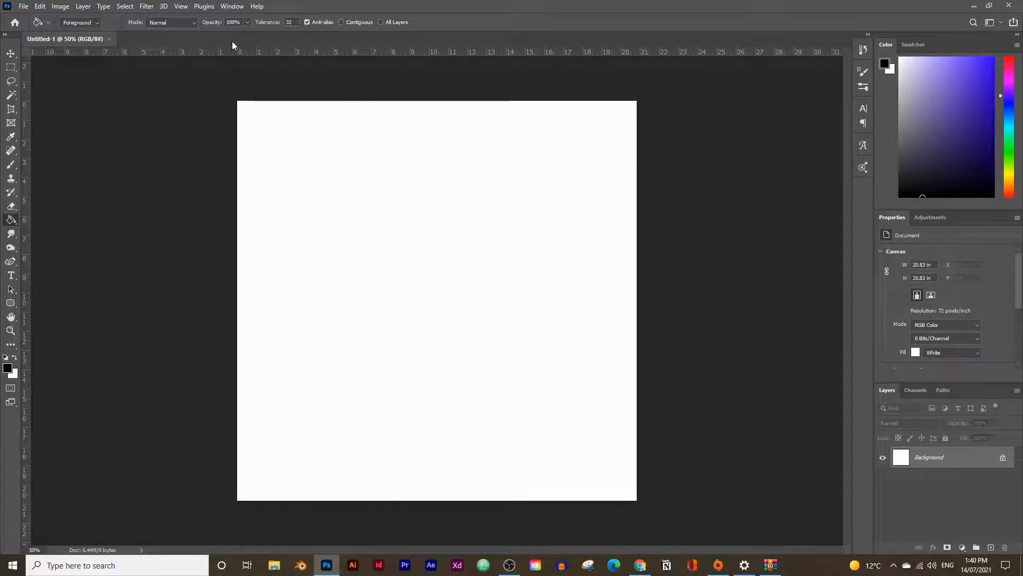
# - Add a new layer above the background and name it "Letter"
pyautogui.click(229, 6)
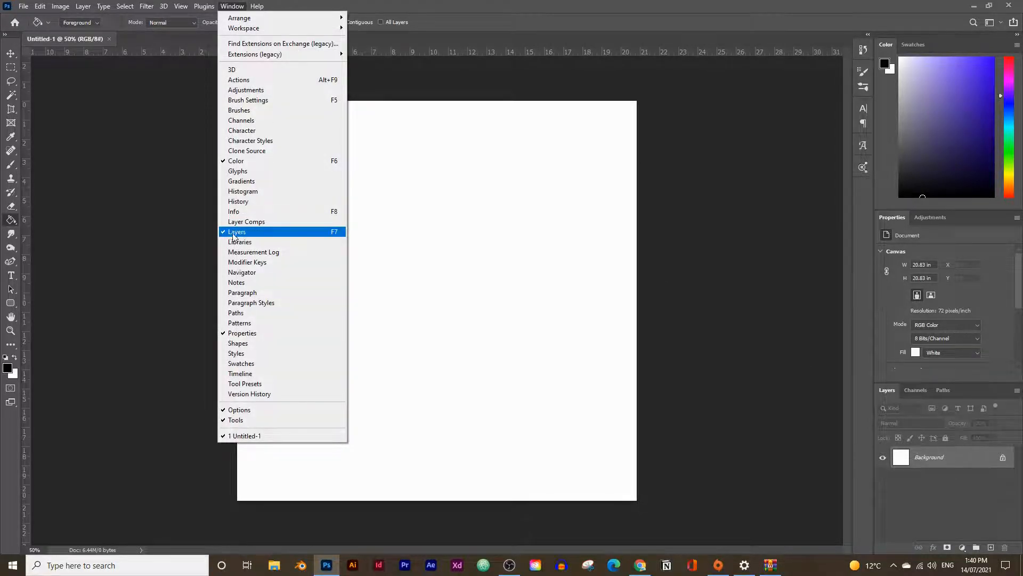
pyautogui.click(981, 469)
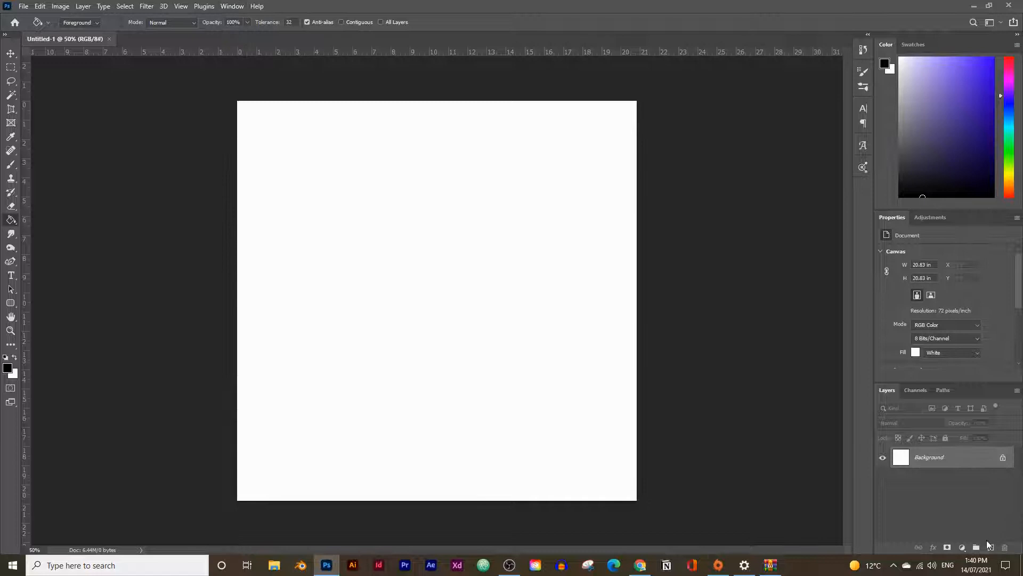
pyautogui.click(990, 548)
pyautogui.doubleClick(957, 467)
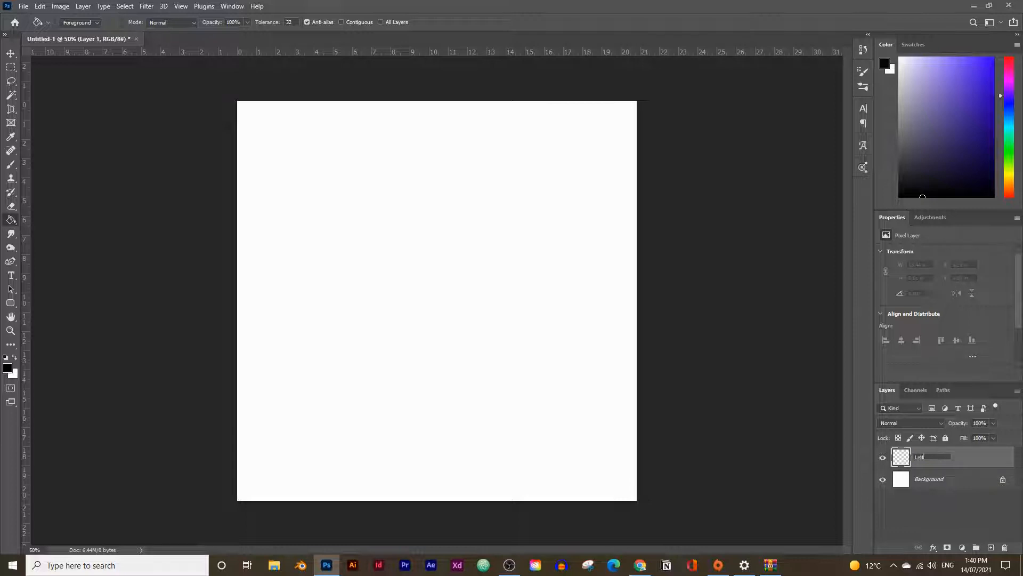
pyautogui.press('Return')
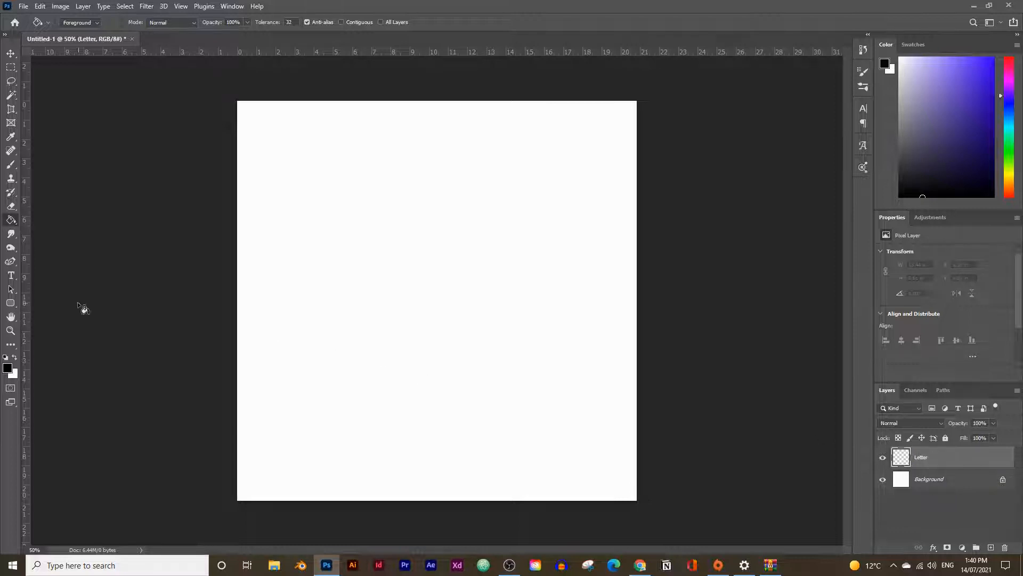
# - Place the text "Aa" in Calibri Bold near the middle of the canvas
pyautogui.click(11, 278)
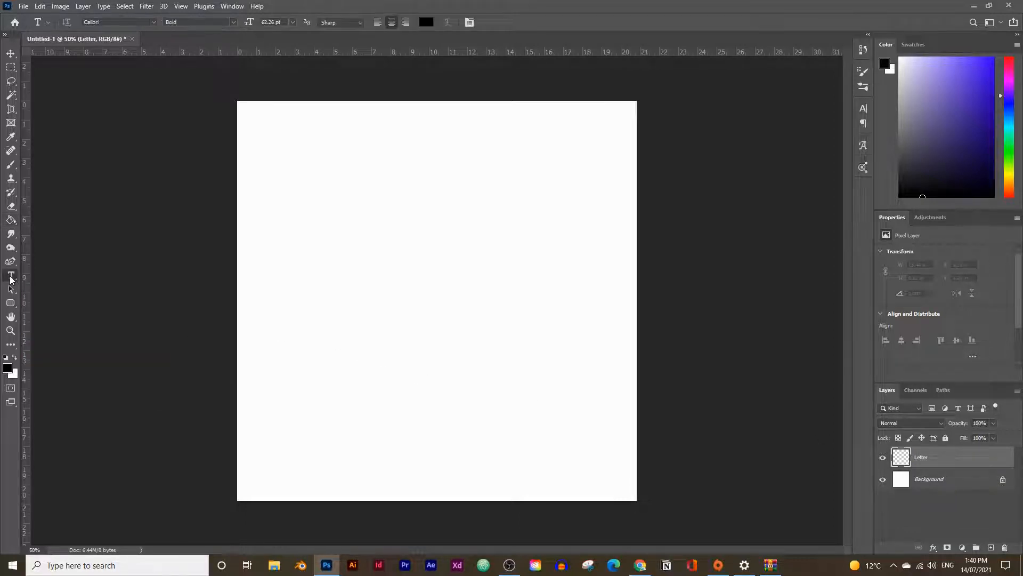
pyautogui.click(154, 22)
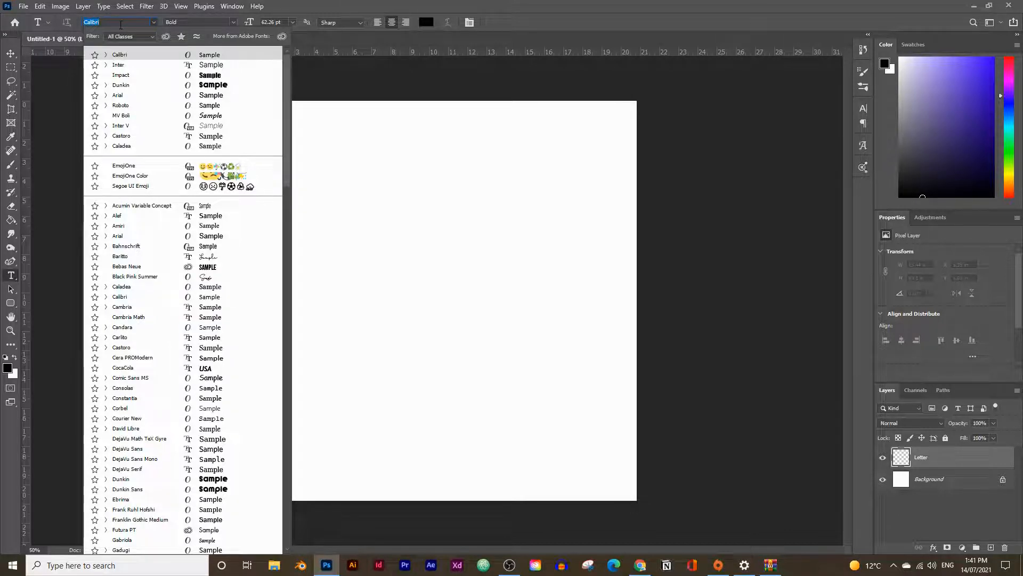
pyautogui.click(118, 55)
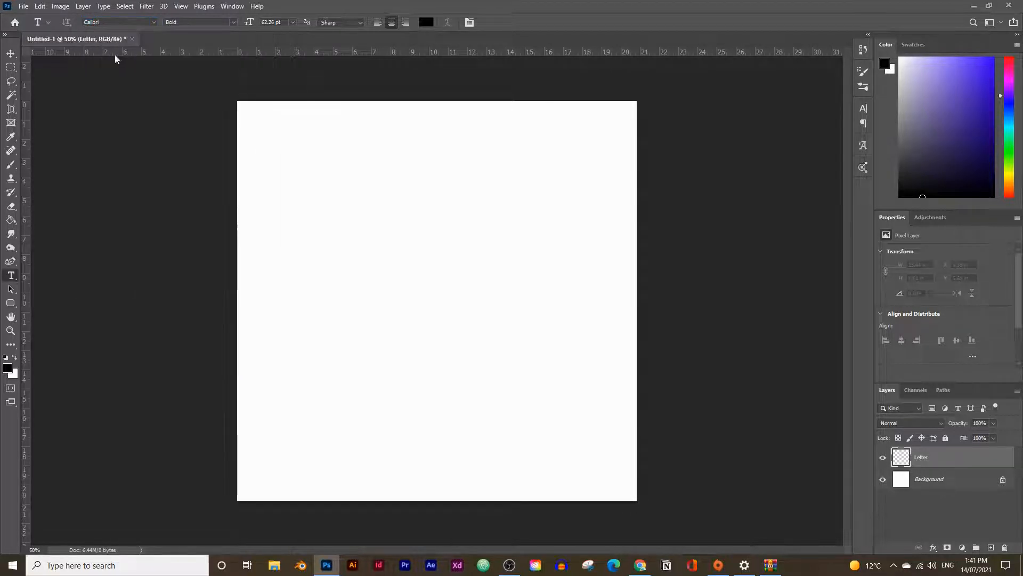
pyautogui.click(431, 297)
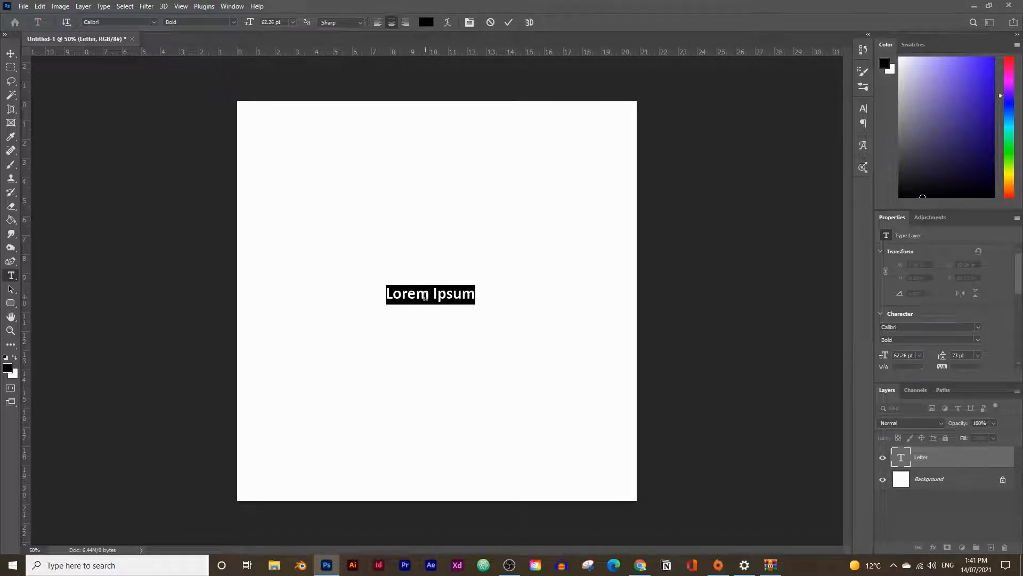
pyautogui.write('A')
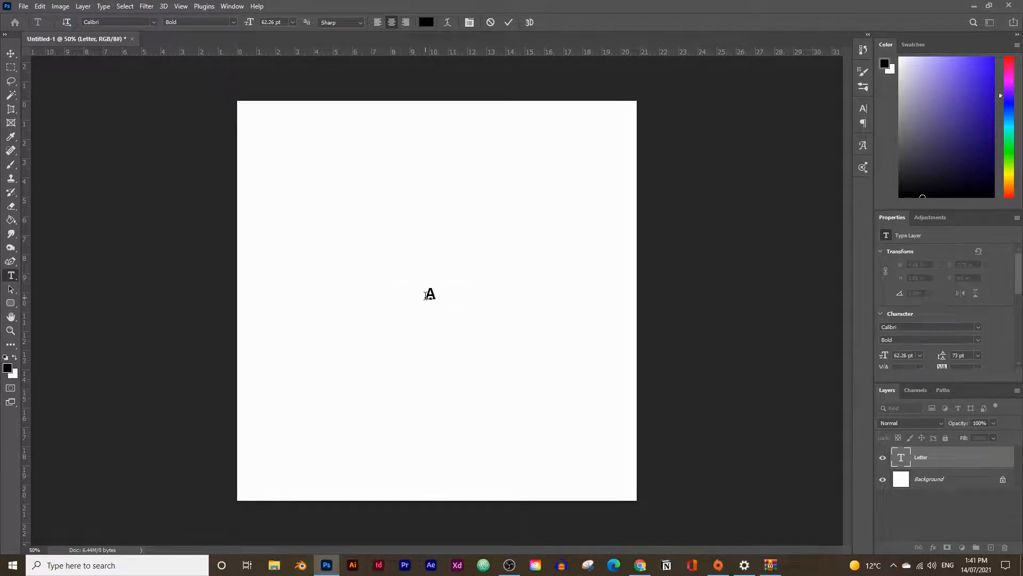
pyautogui.write('a')
pyautogui.click(11, 53)
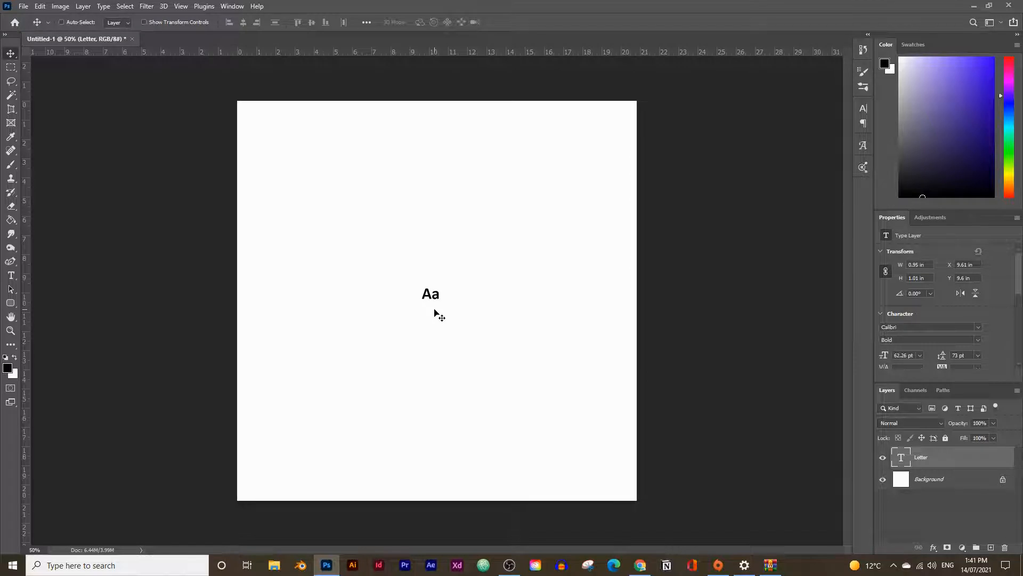
# - Scale the "Aa" text up to about 14.5 x 15.3 in and centre it on the canvas
pyautogui.hotkey('ctrl', 't')
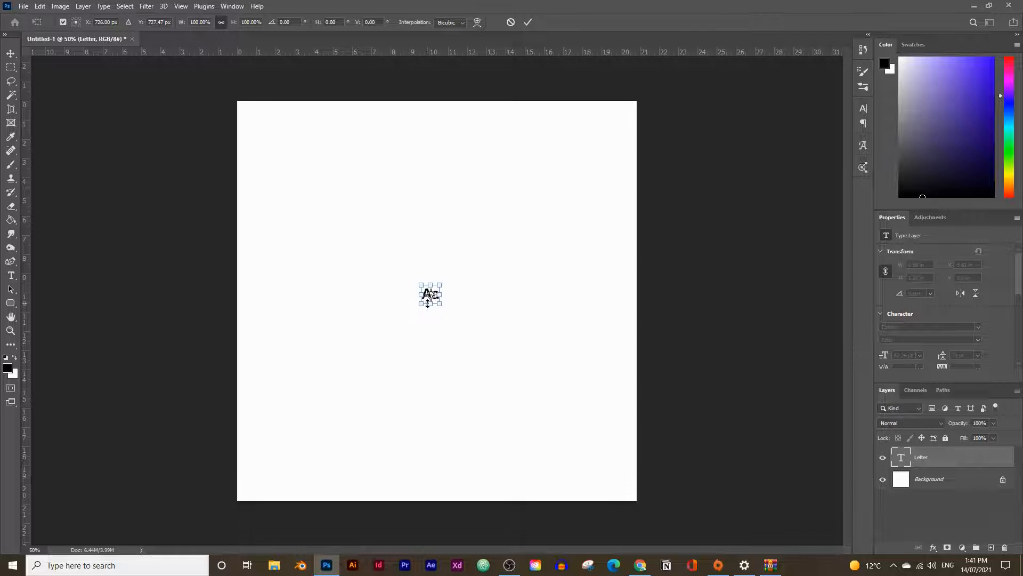
pyautogui.moveTo(440, 304); pyautogui.dragTo(701, 504)
pyautogui.moveTo(597, 433); pyautogui.dragTo(498, 323)
pyautogui.moveTo(559, 300)
pyautogui.mouseDown()
pyautogui.moveTo(601, 300)
pyautogui.moveTo(554, 312)
pyautogui.mouseUp()
pyautogui.press('Return')
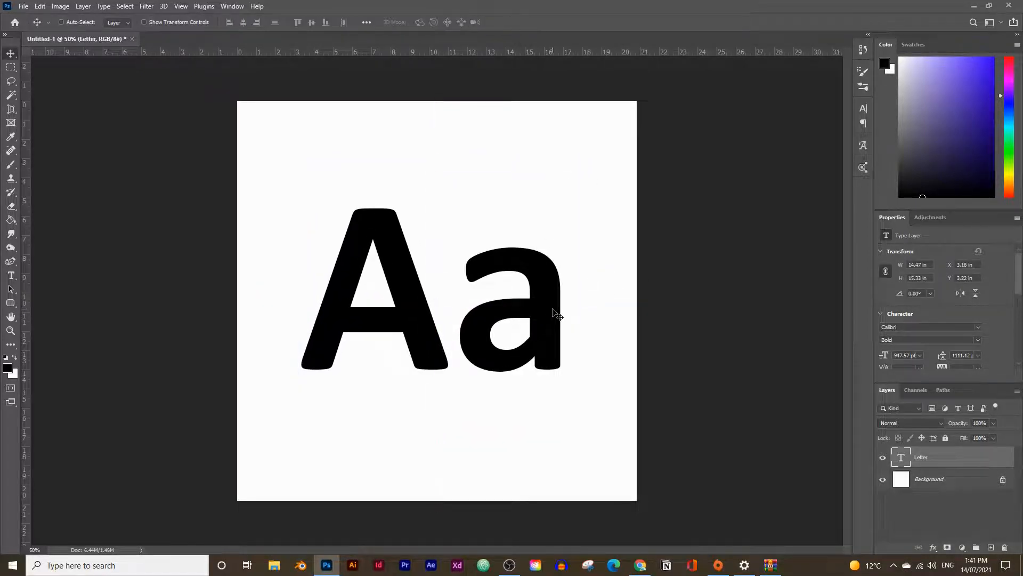
# - Examine which Calibri font styles are available for the "Aa" text
pyautogui.click(10, 276)
pyautogui.click(381, 309)
pyautogui.hotkey('ctrl', 'a')
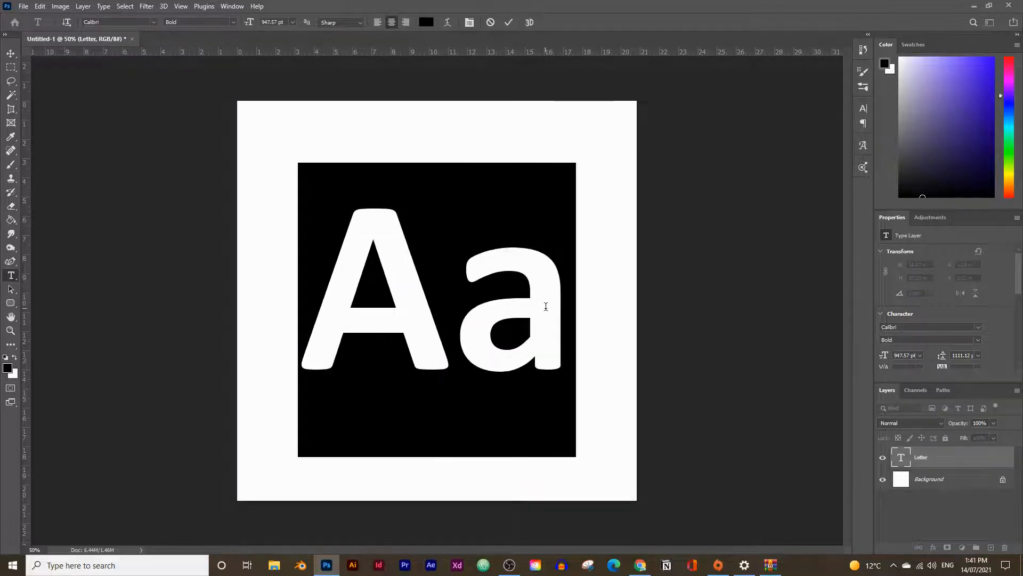
pyautogui.click(234, 23)
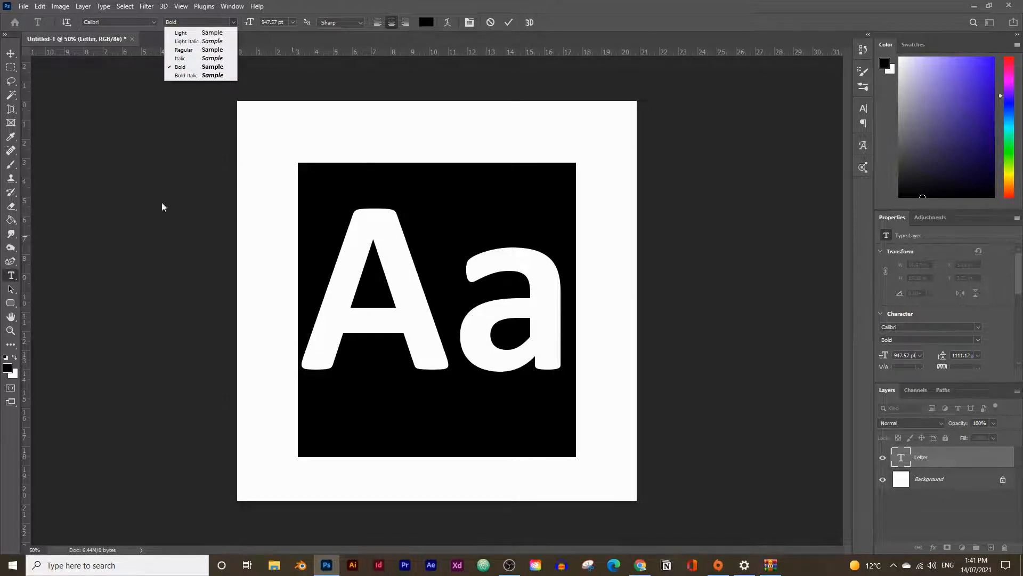
pyautogui.click(16, 52)
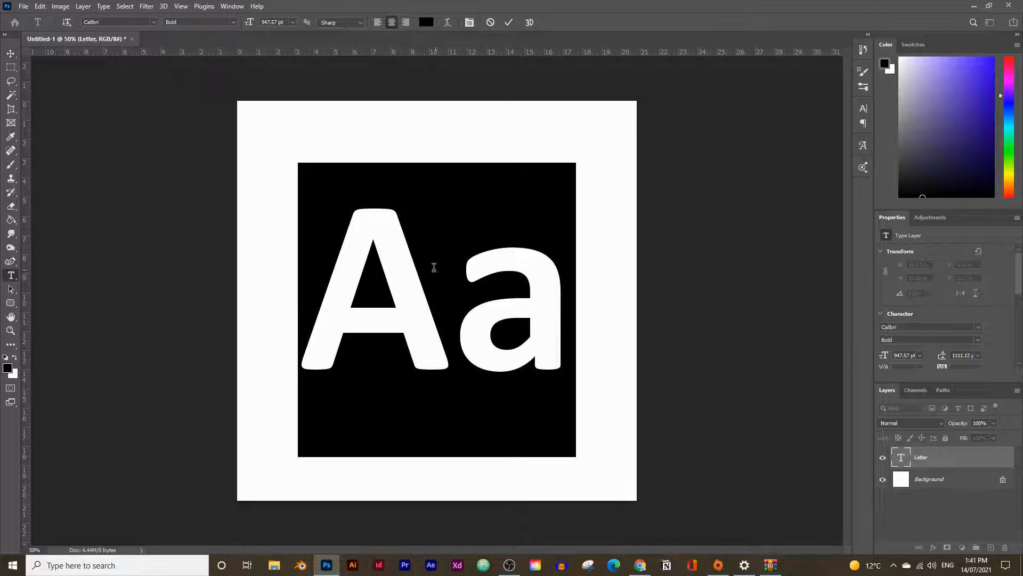
pyautogui.click(406, 308)
pyautogui.click(11, 53)
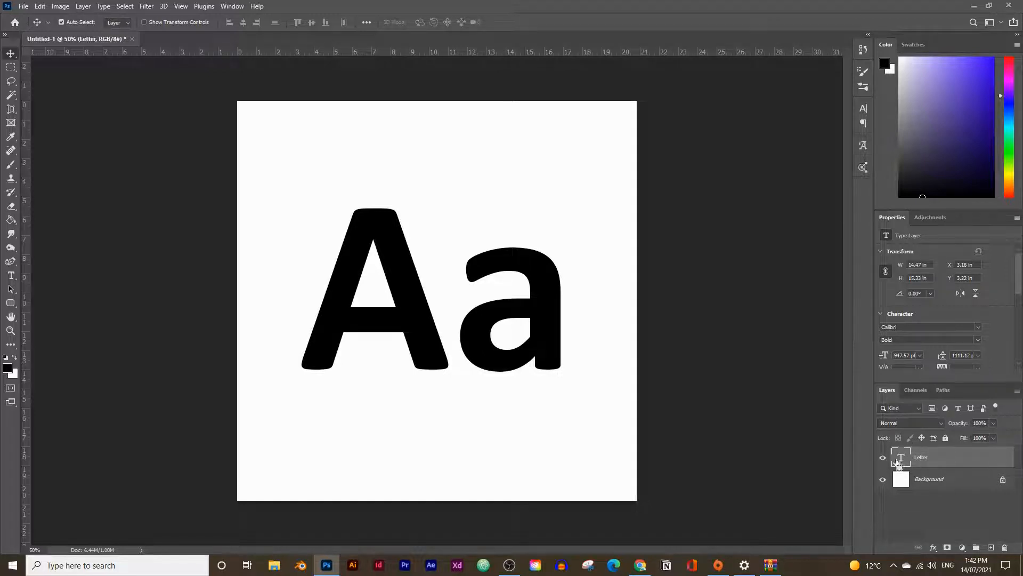
# - Load the outline of the "Aa" text as a selection and hide the Letter layer
pyautogui.keyDown('ctrl'); pyautogui.click(901, 460); pyautogui.keyUp('ctrl')
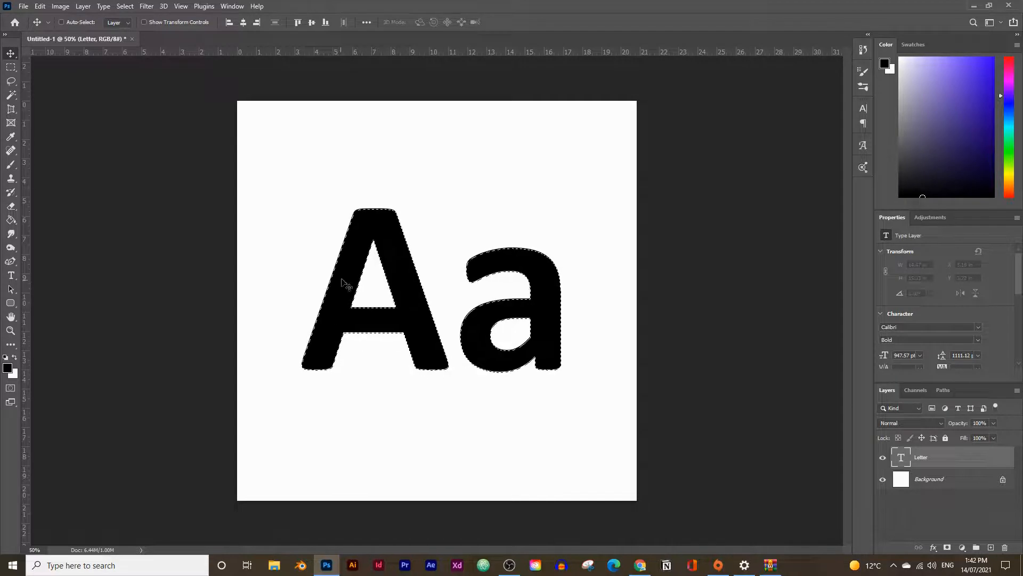
pyautogui.click(883, 459)
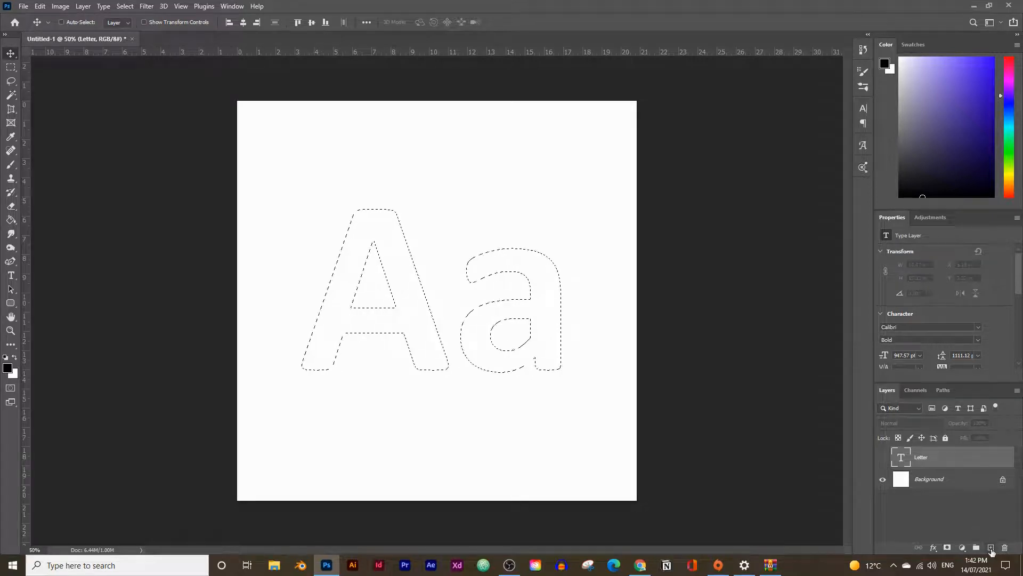
# - Add a new layer above the Letter layer and name it "bold letters"
pyautogui.click(991, 548)
pyautogui.doubleClick(924, 457)
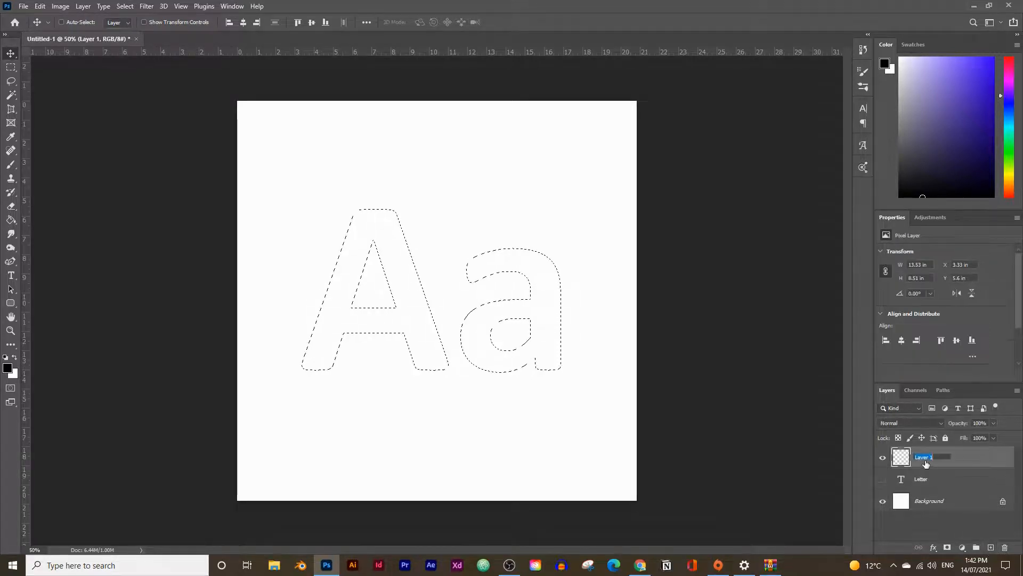
pyautogui.write('bold')
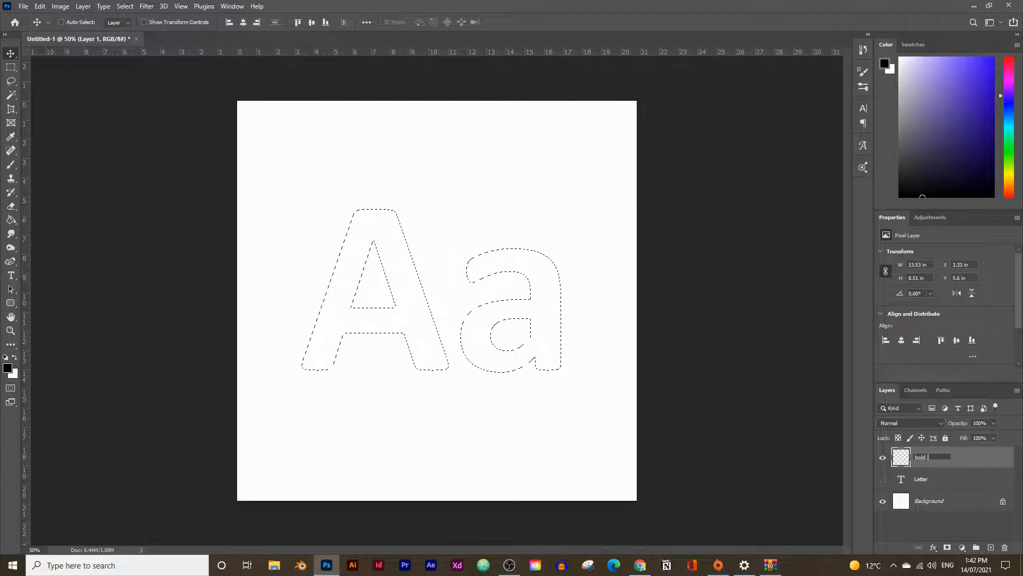
pyautogui.write(' letters')
pyautogui.press('Return')
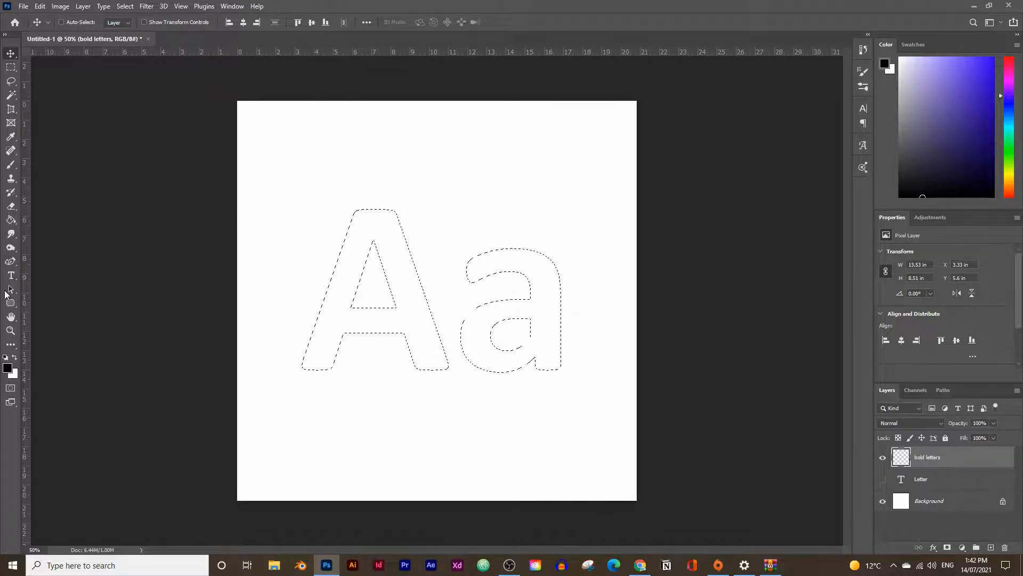
# - Expand the "Aa" selection by 10 pixels
pyautogui.click(127, 7)
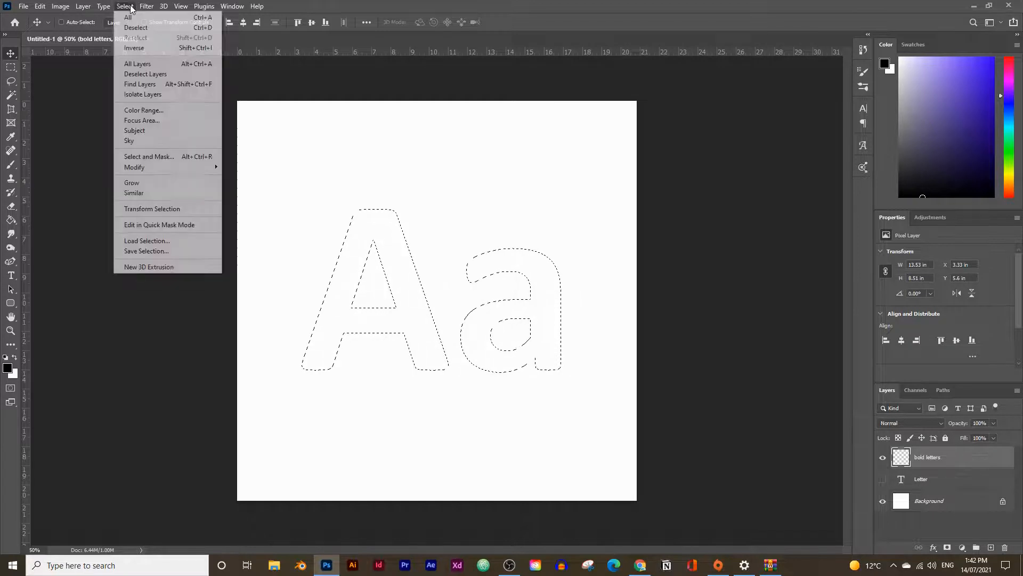
pyautogui.moveTo(173, 167)
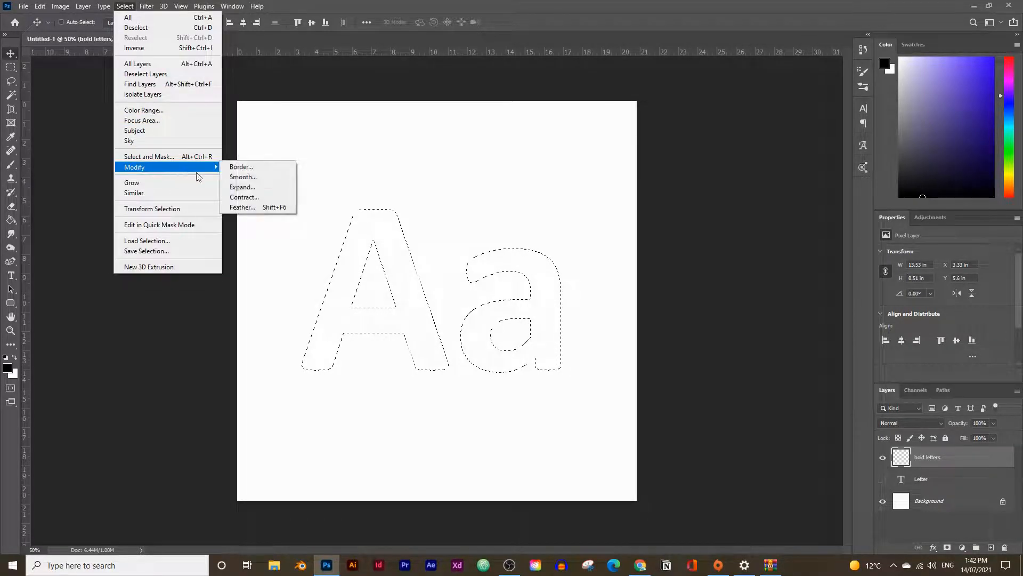
pyautogui.click(242, 187)
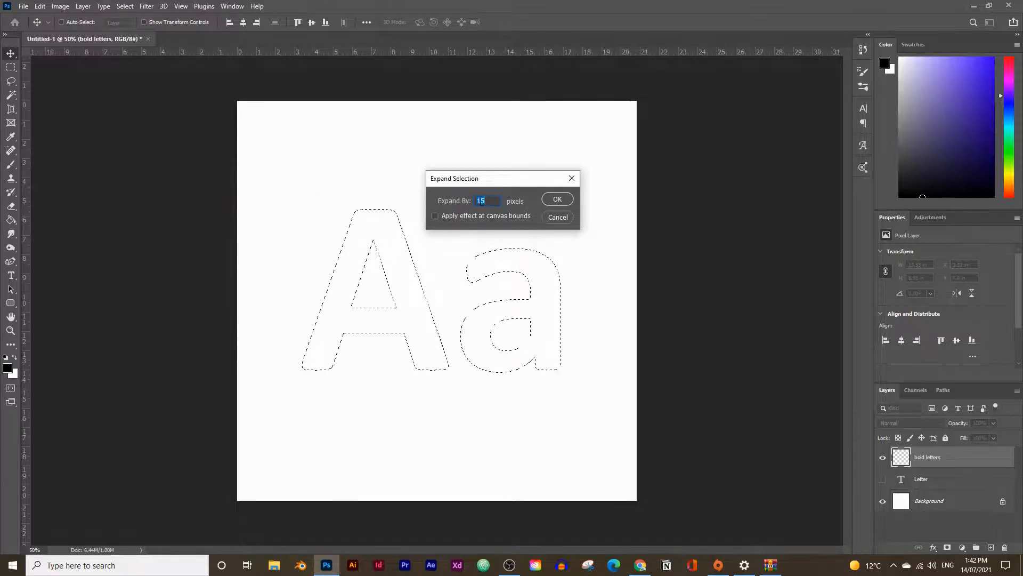
pyautogui.write('10')
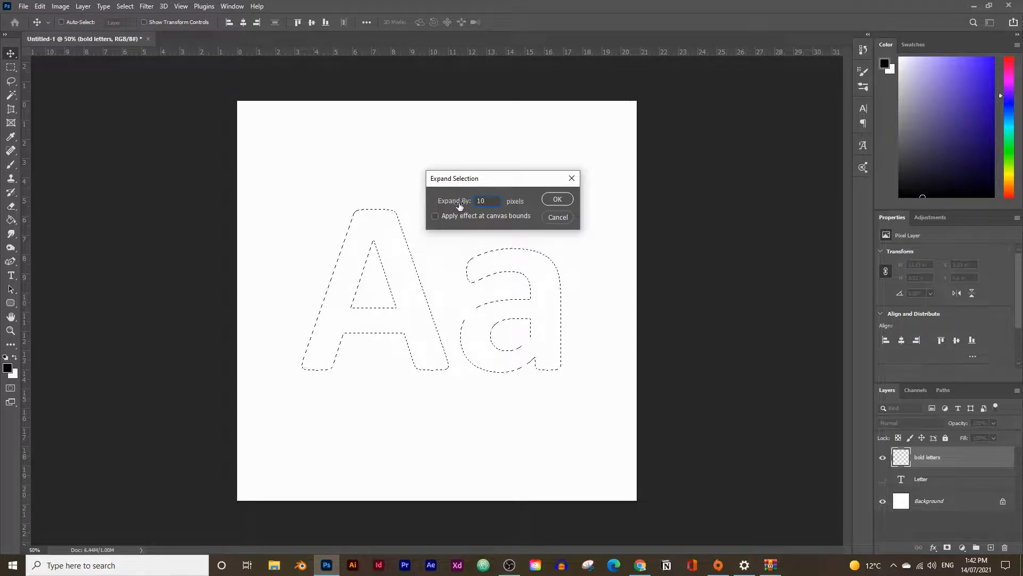
pyautogui.click(564, 201)
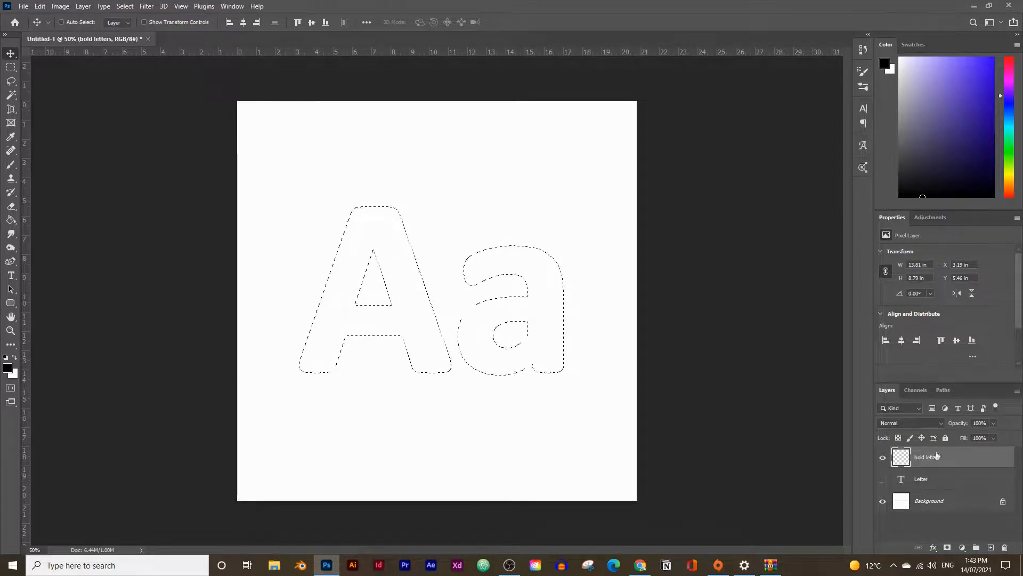
# - Fill the expanded "Aa" selection with black on the bold letters layer using the Paint Bucket, and deselect it
pyautogui.click(11, 220)
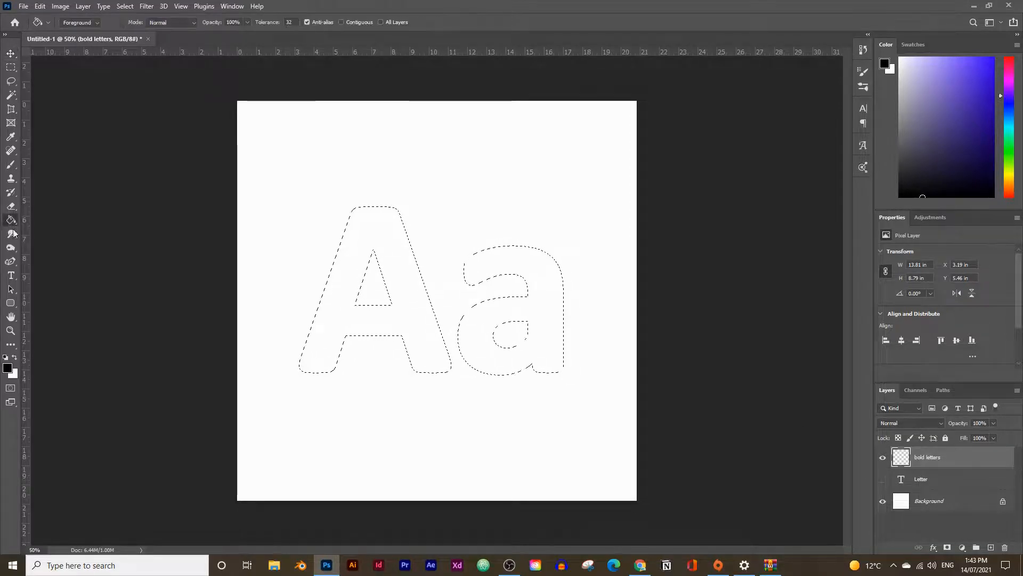
pyautogui.click(8, 367)
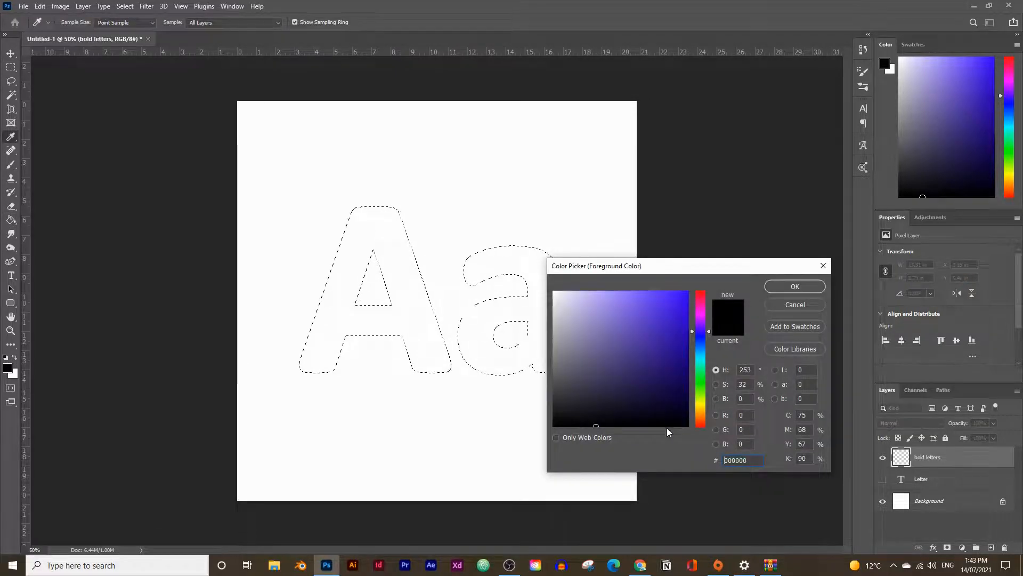
pyautogui.click(793, 288)
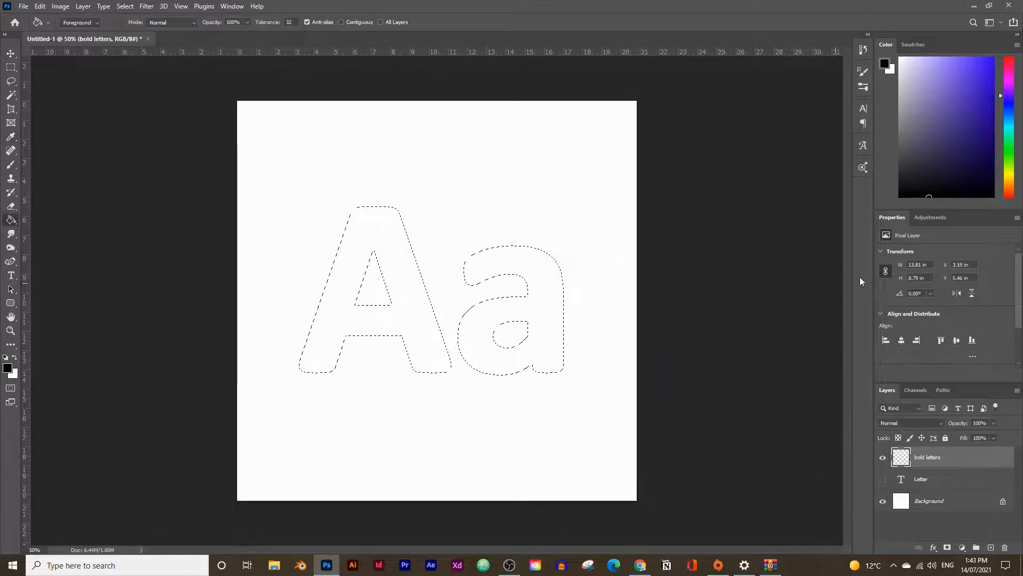
pyautogui.click(507, 305)
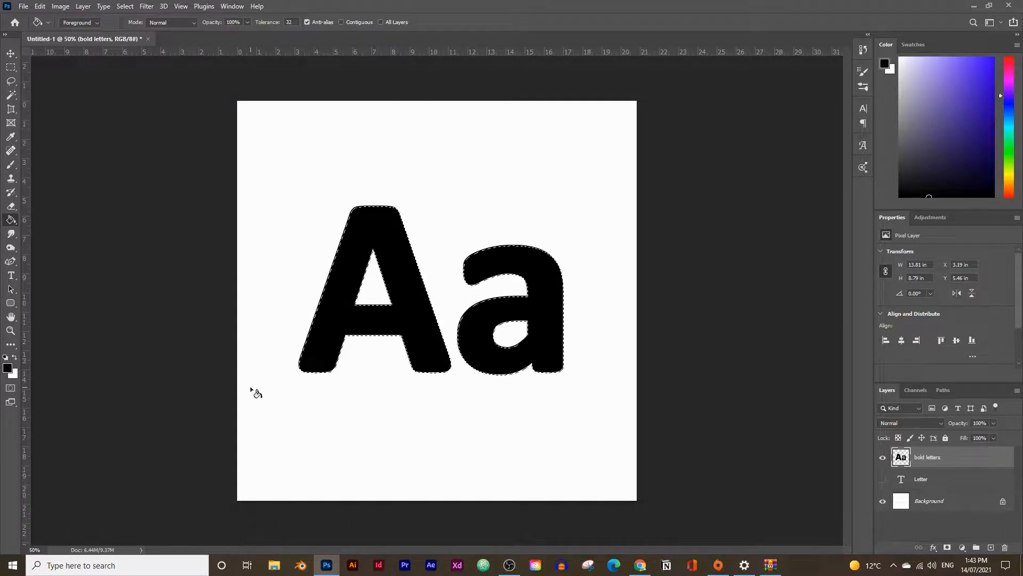
pyautogui.hotkey('ctrl', 'd')
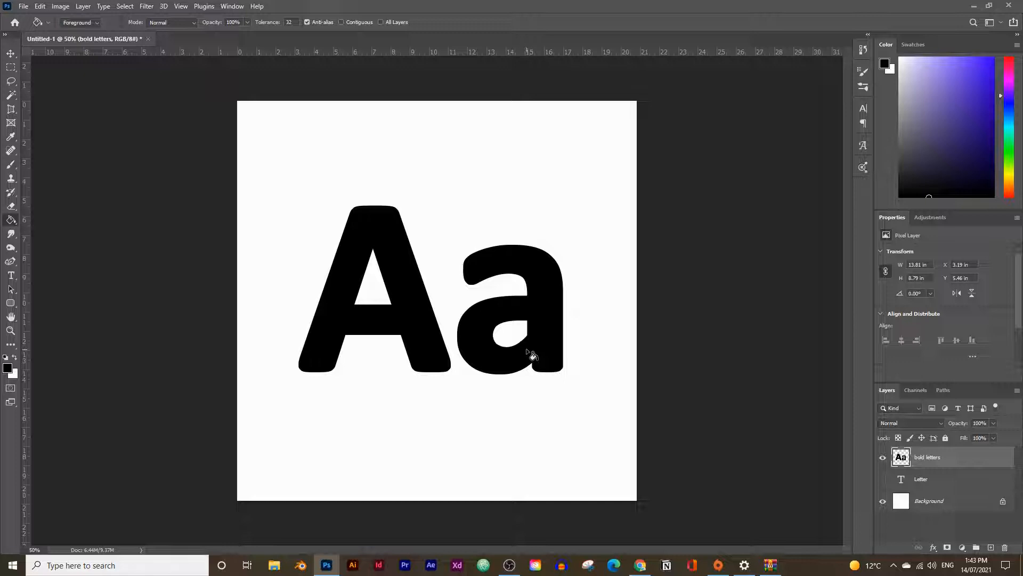
# - Add a new layer above the bold letters layer and name it "Top layer"
pyautogui.click(991, 547)
pyautogui.doubleClick(931, 459)
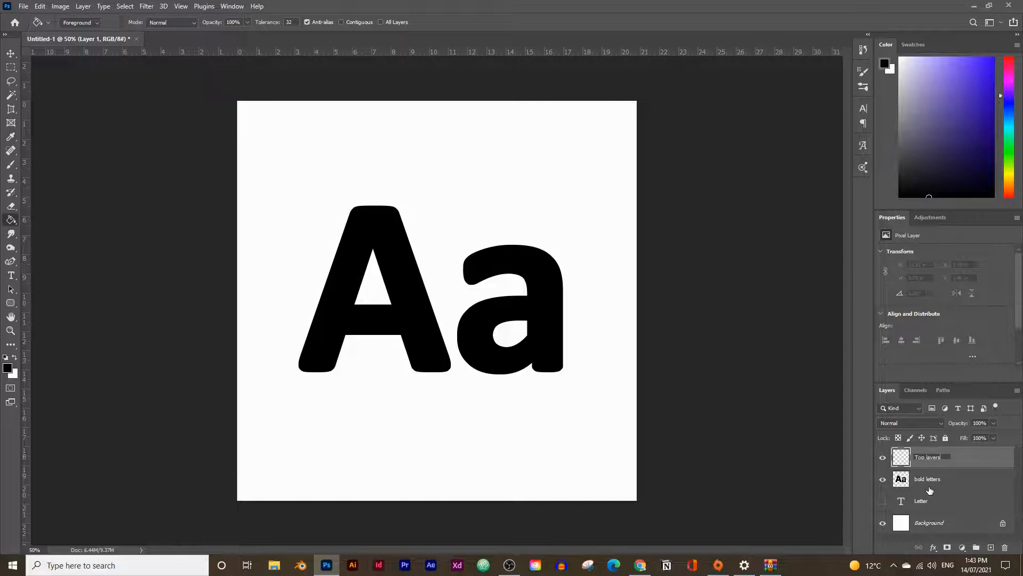
pyautogui.press('Return')
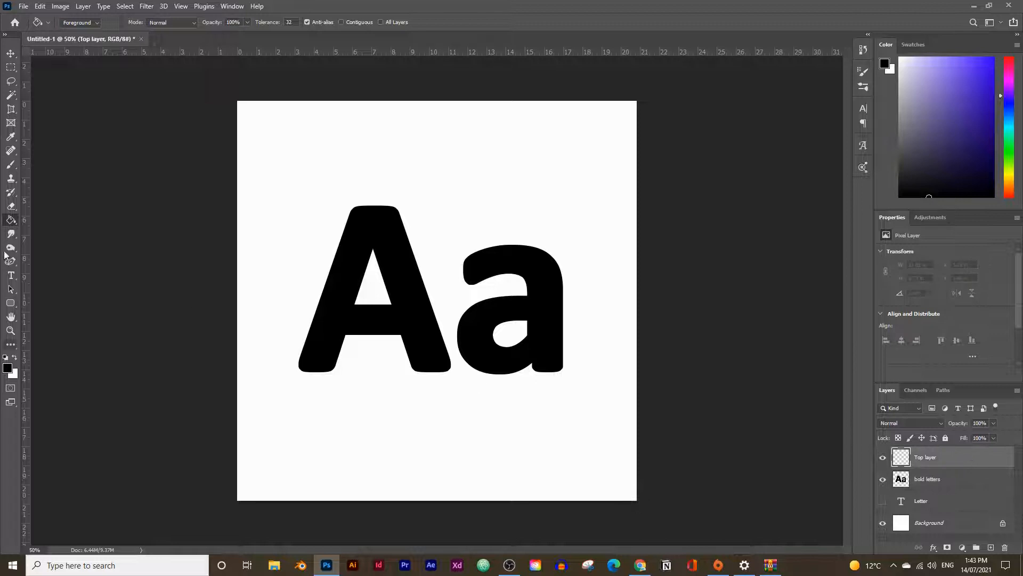
# - Pick a very light grey foreground colour and fill the whole Top layer with it using the Paint Bucket
pyautogui.click(7, 368)
pyautogui.click(508, 297)
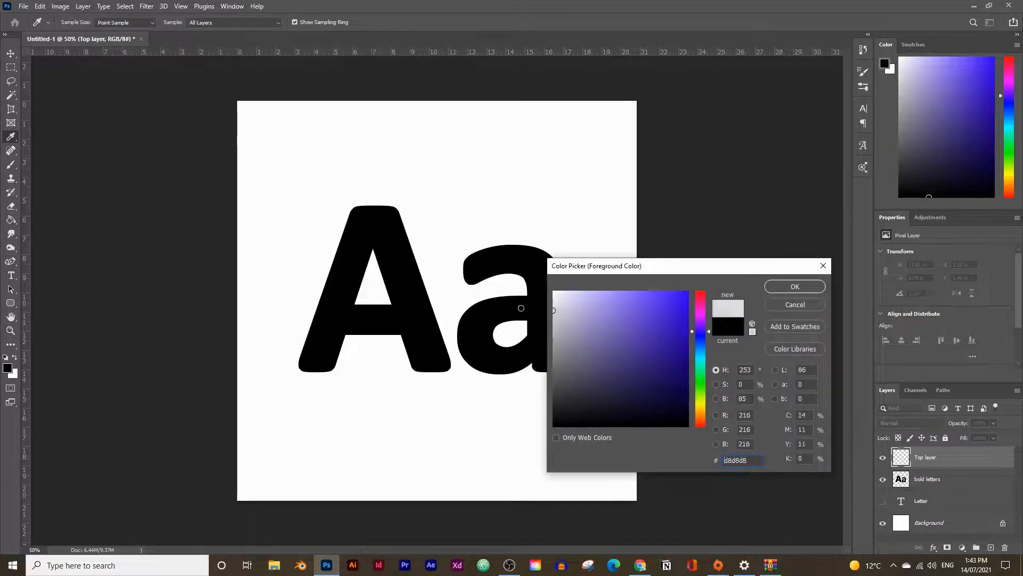
pyautogui.click(506, 297)
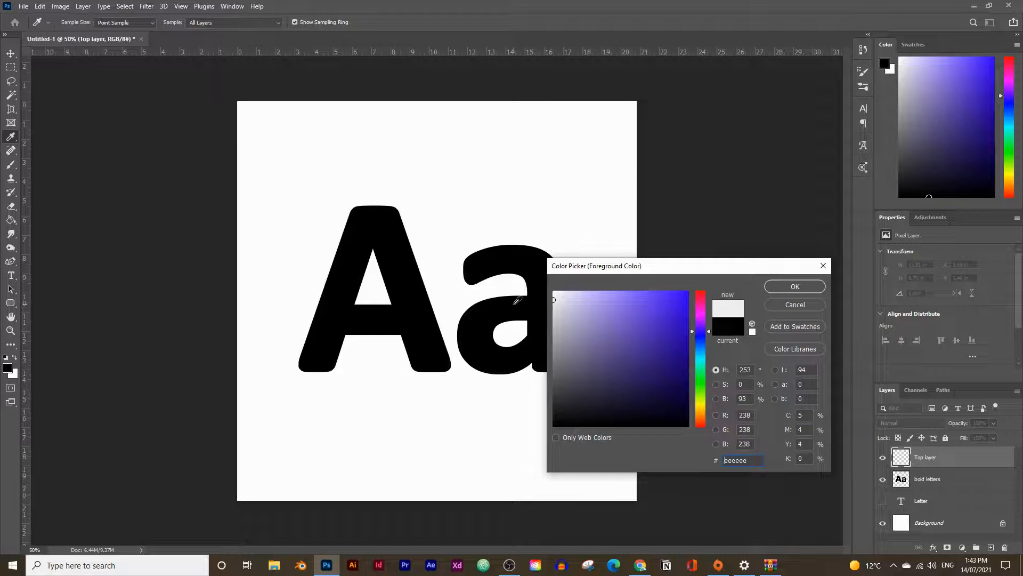
pyautogui.click(546, 302)
pyautogui.click(795, 287)
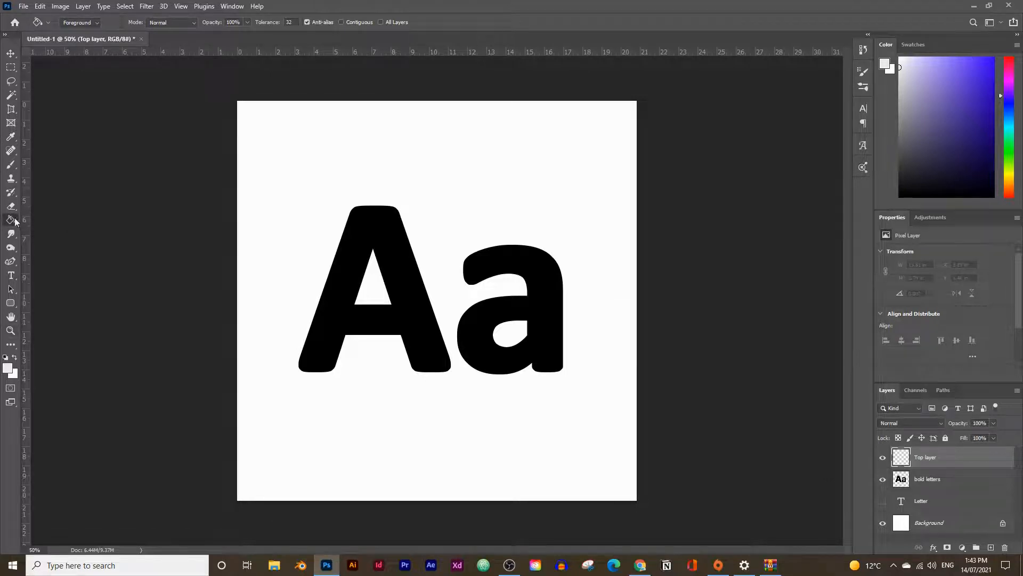
pyautogui.click(447, 278)
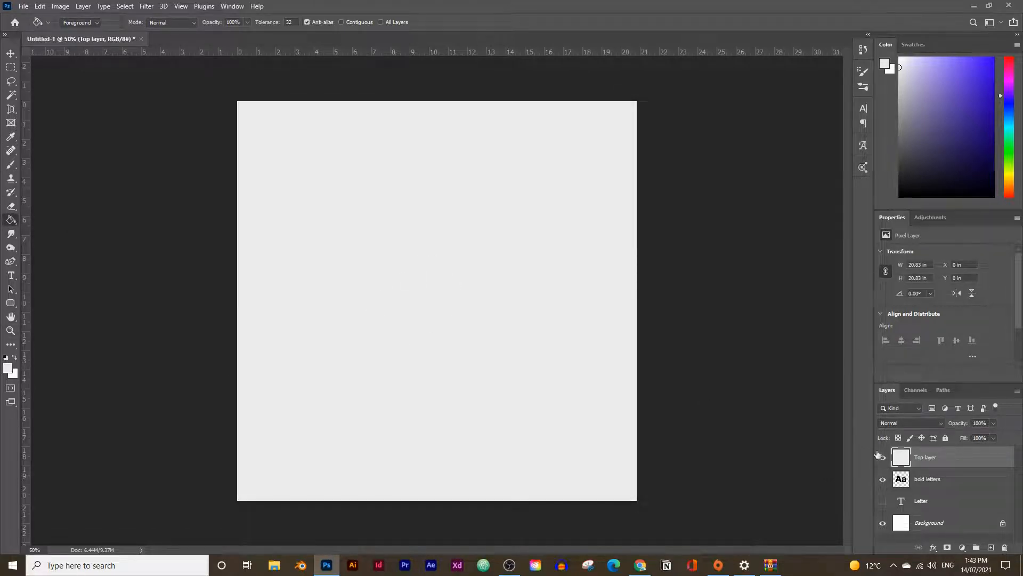
# - Load the bold letters outline as a selection, invert it, and apply it as a layer mask on the Top layer
pyautogui.keyDown('ctrl'); pyautogui.click(905, 481); pyautogui.keyUp('ctrl')
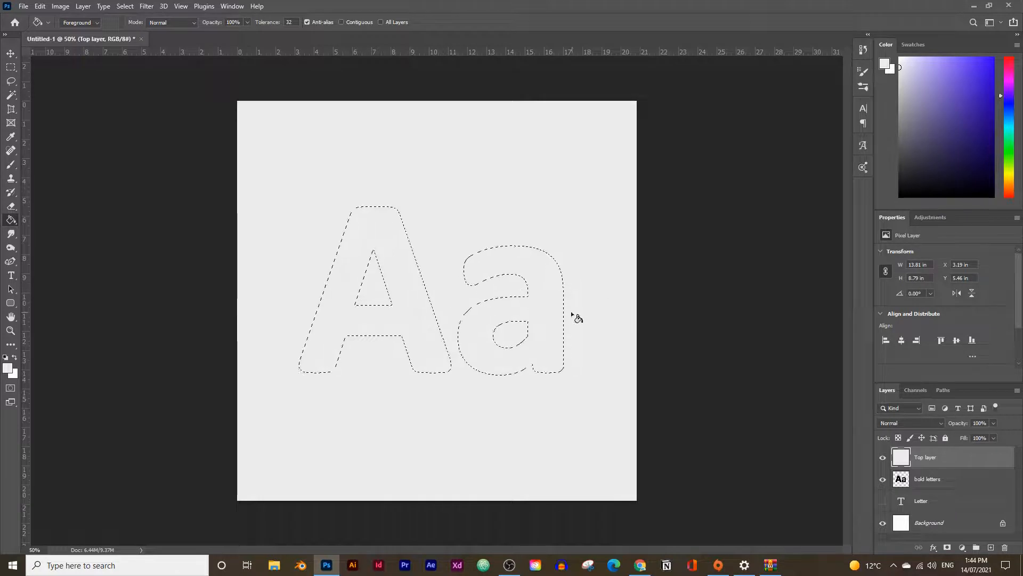
pyautogui.click(125, 6)
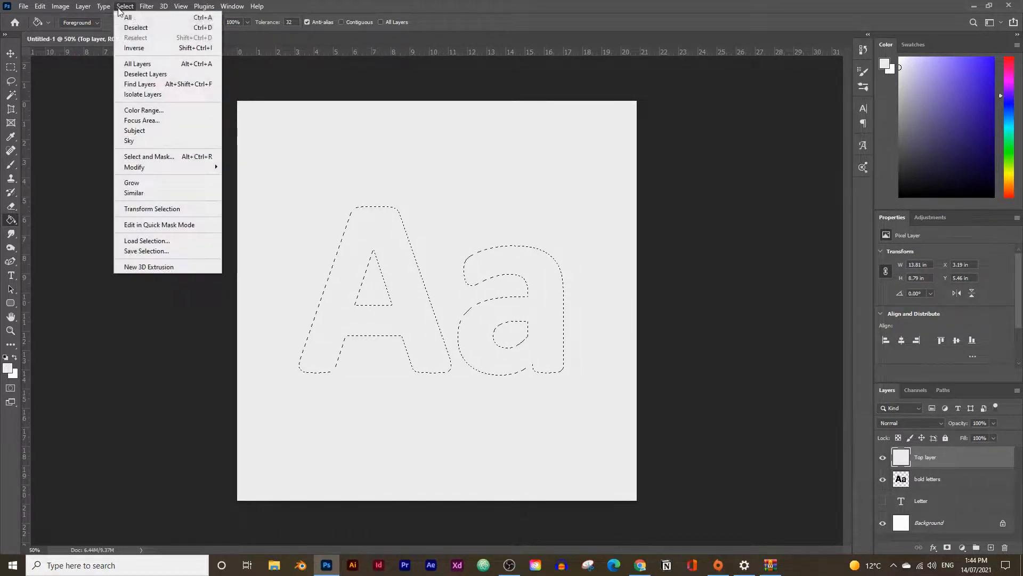
pyautogui.click(133, 48)
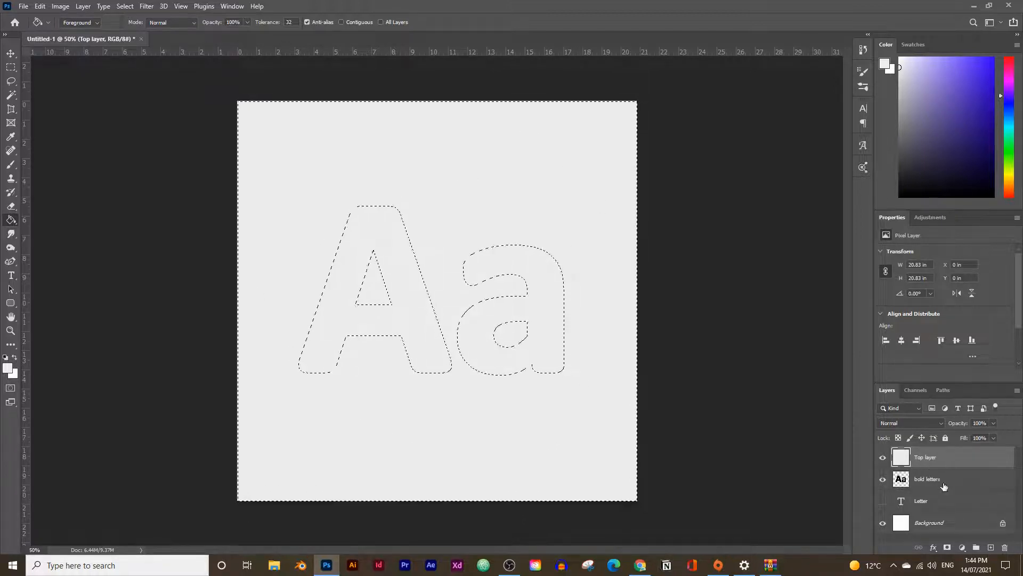
pyautogui.click(948, 548)
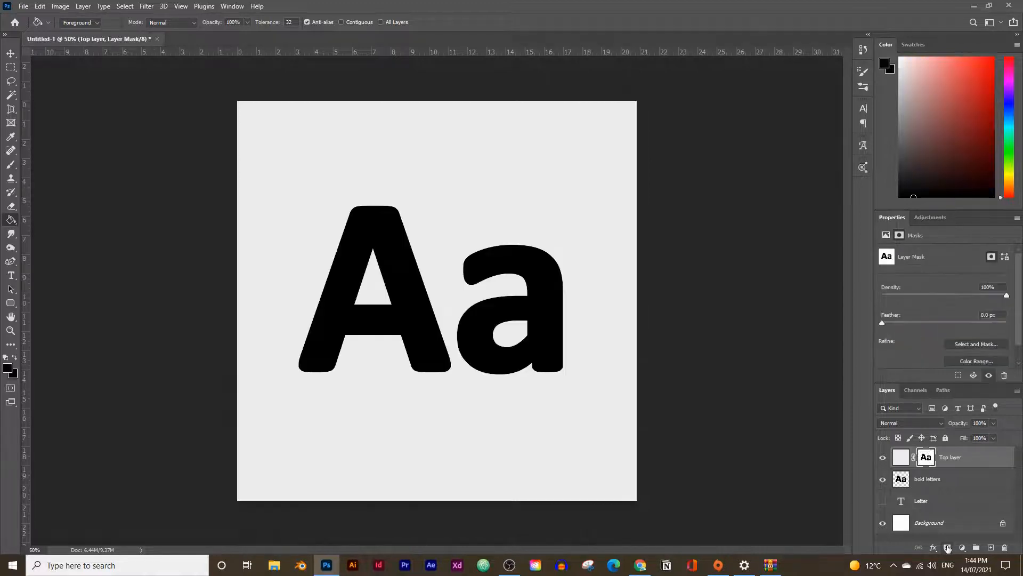
# - Hide the bold letters layer and make the Top Layer's mask active
pyautogui.click(882, 480)
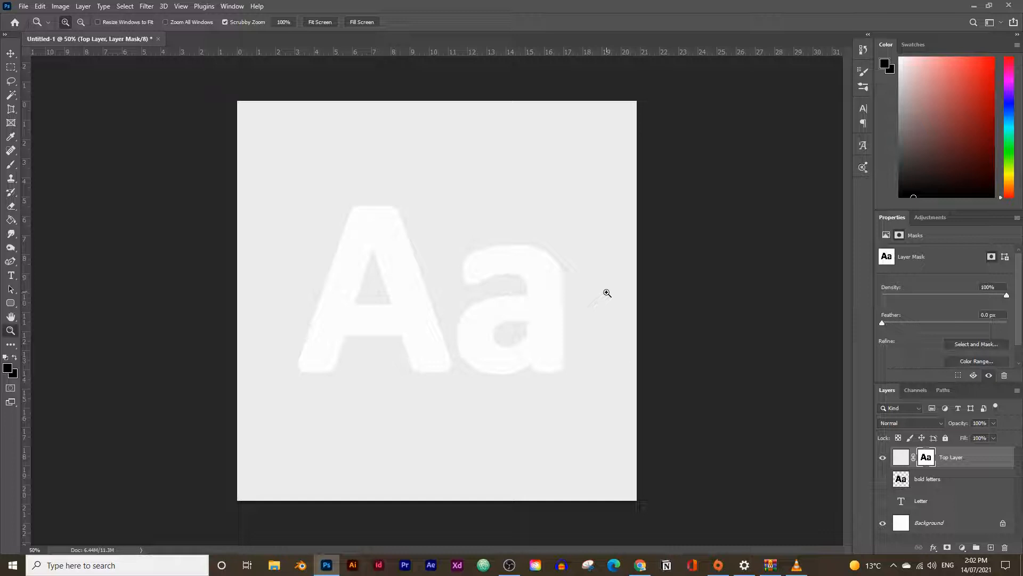
pyautogui.click(895, 457)
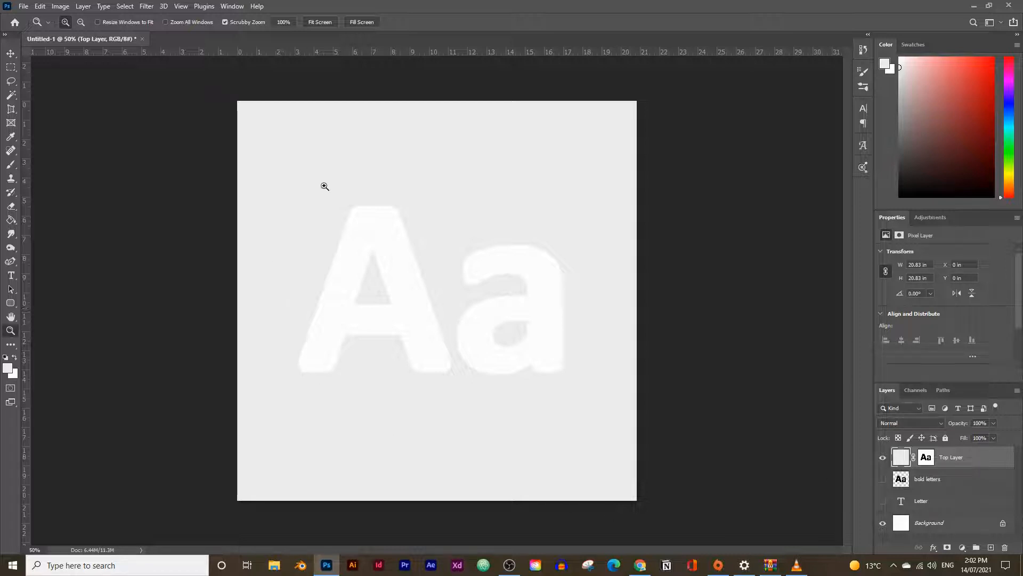
pyautogui.click(926, 457)
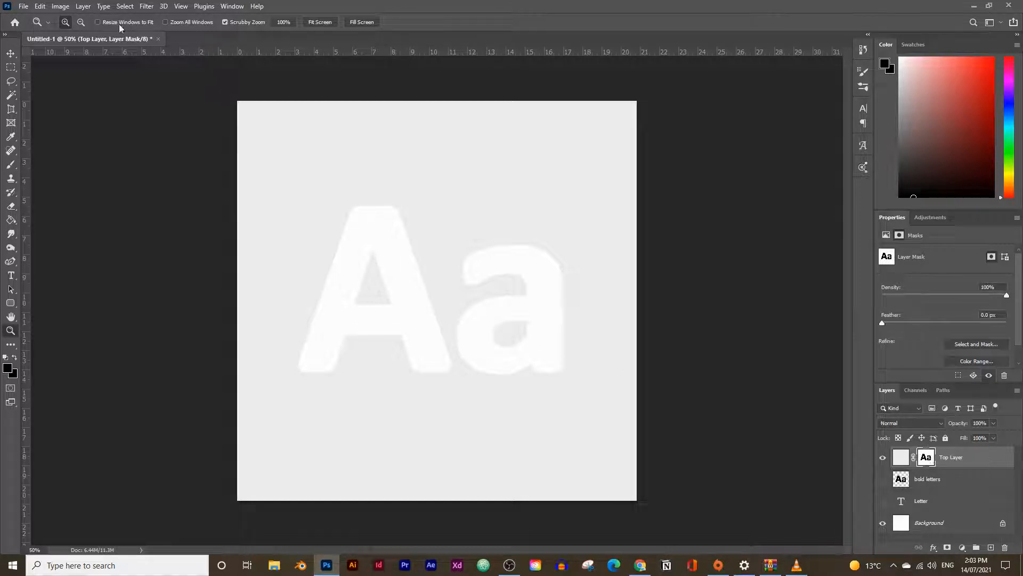
# - Add a drop shadow to the Top Layer with 22% opacity, 12 px distance, 9% spread and 21 px size
pyautogui.click(83, 8)
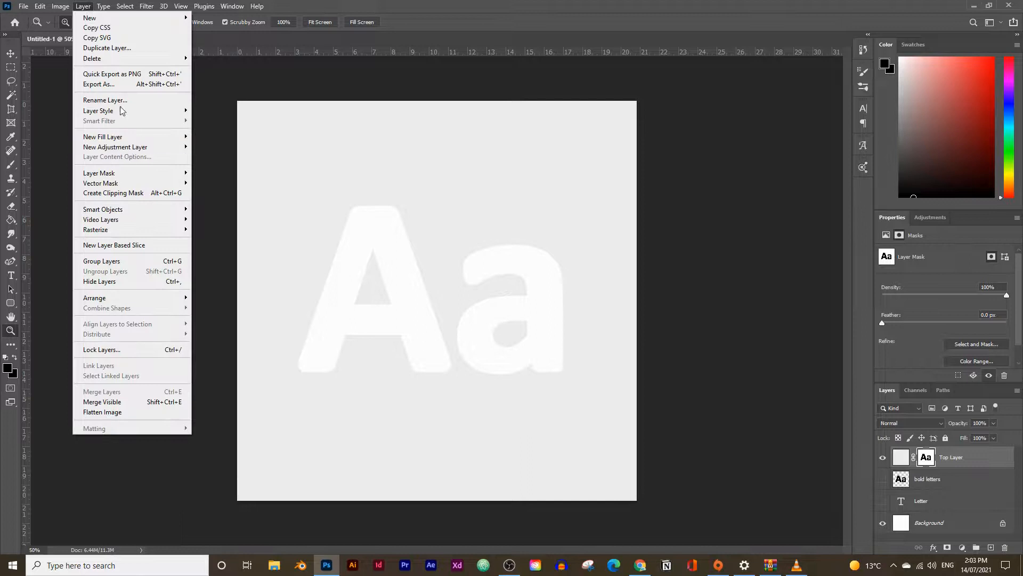
pyautogui.moveTo(135, 112)
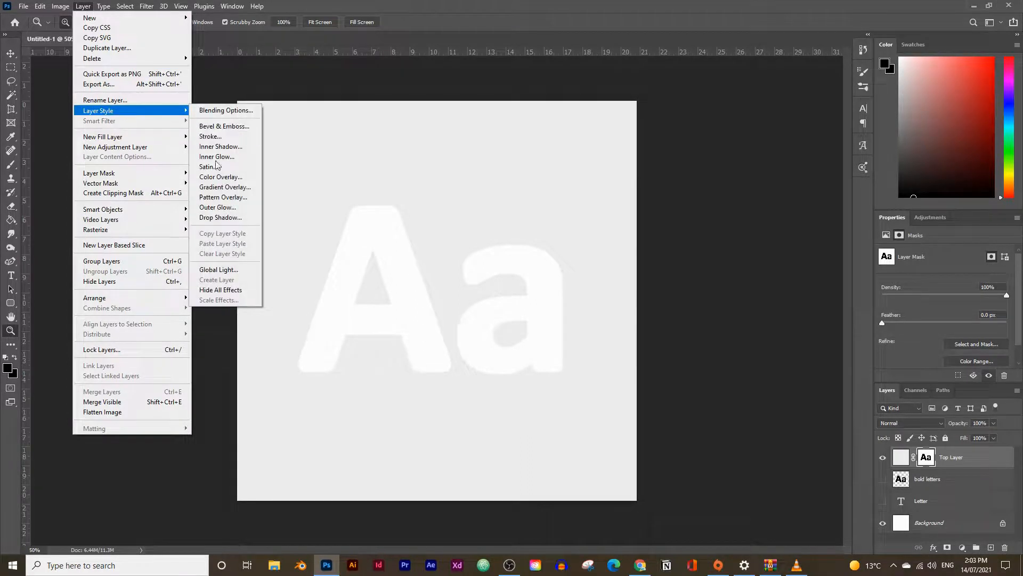
pyautogui.click(219, 218)
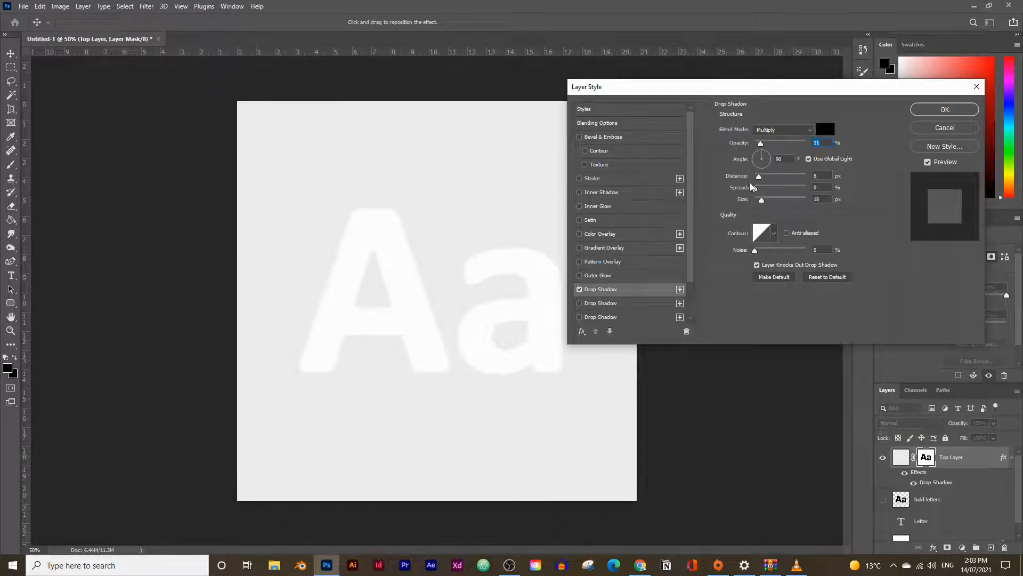
pyautogui.moveTo(762, 143); pyautogui.dragTo(765, 142)
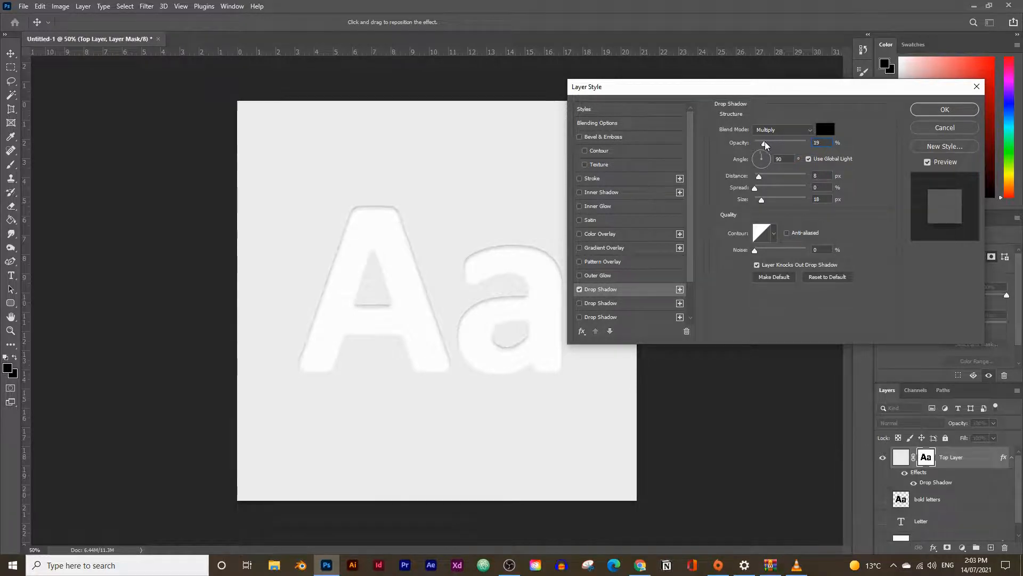
pyautogui.moveTo(764, 177); pyautogui.dragTo(762, 177)
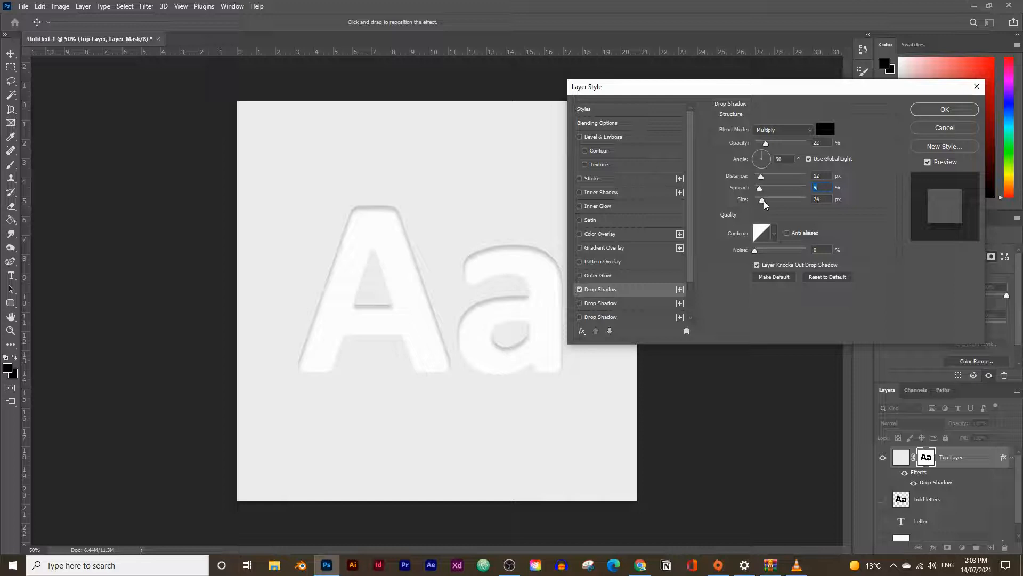
pyautogui.click(763, 201)
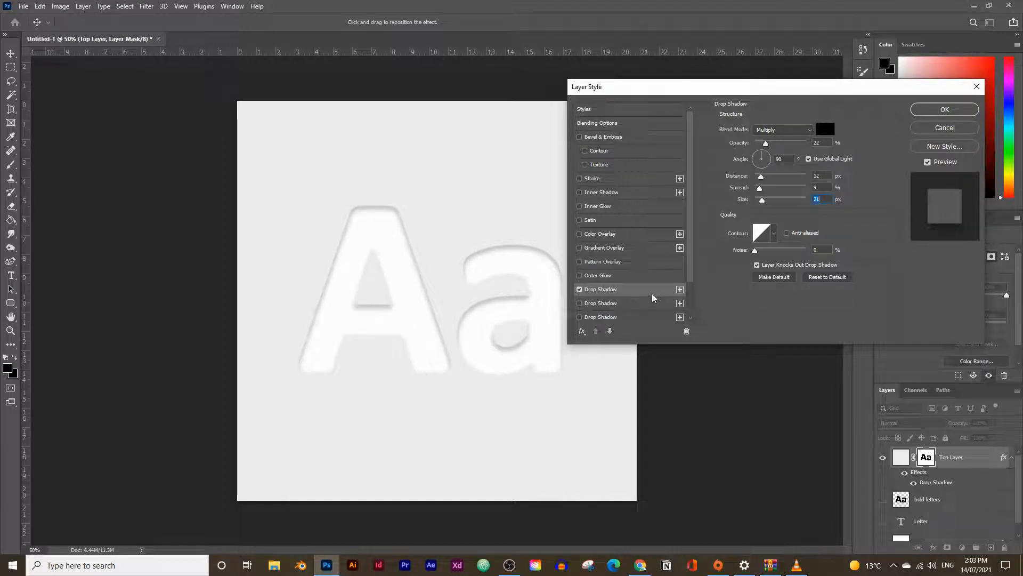
# - Add a second drop shadow and set the lower one to 34% opacity, 2 px distance and 13 px size
pyautogui.click(680, 290)
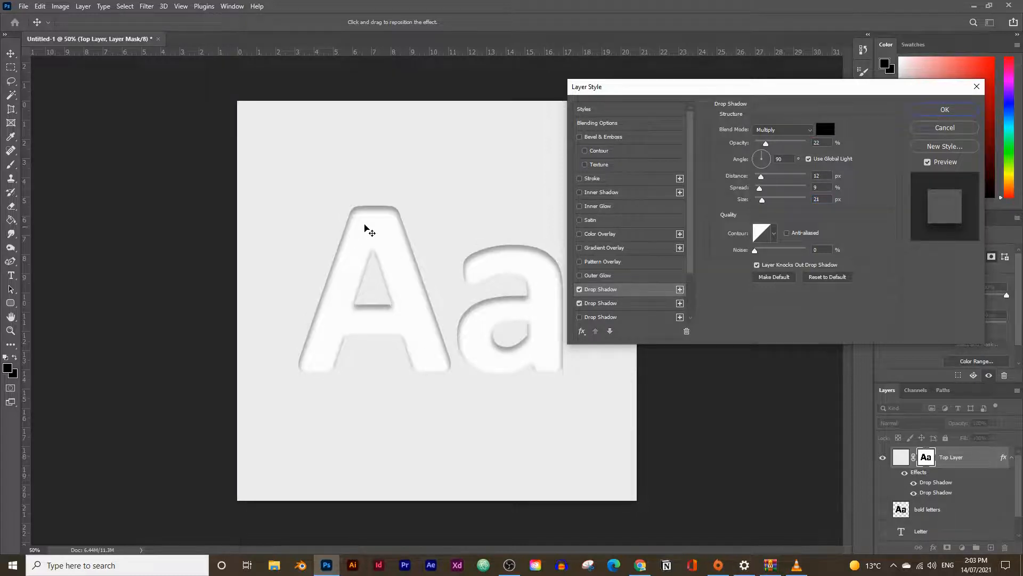
pyautogui.click(618, 304)
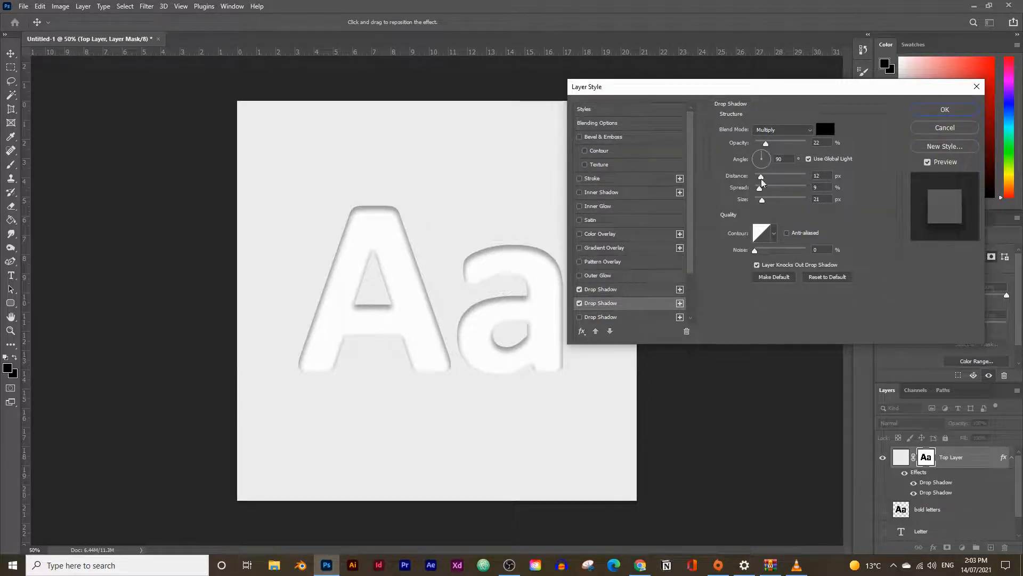
pyautogui.moveTo(762, 182); pyautogui.dragTo(400, 212)
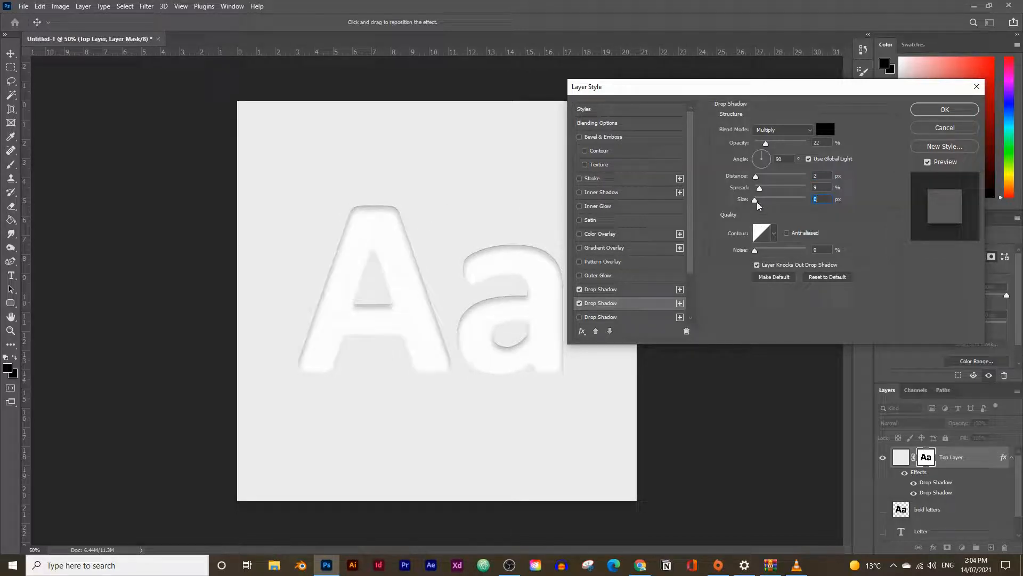
pyautogui.moveTo(758, 203); pyautogui.dragTo(762, 203)
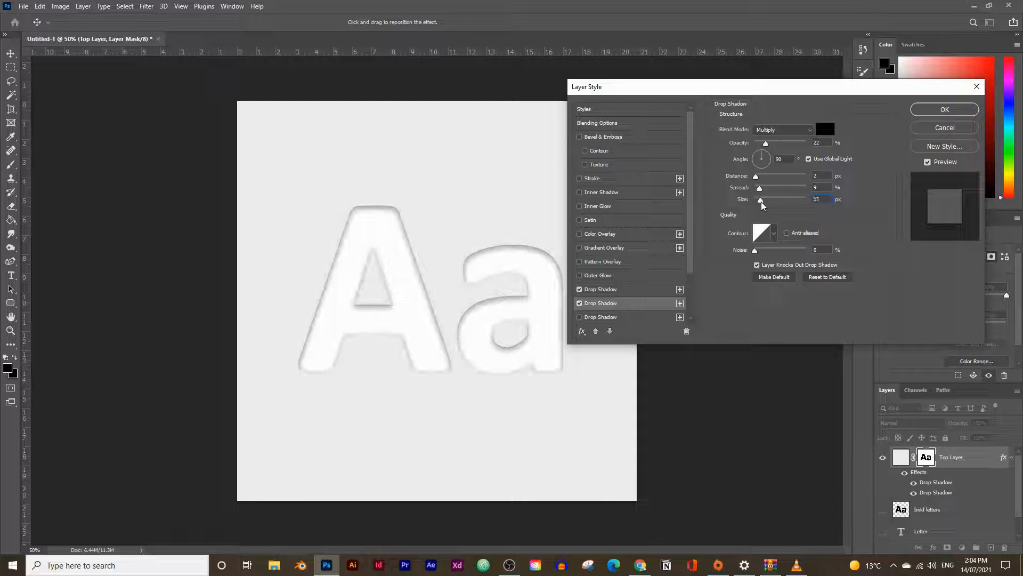
pyautogui.click(773, 143)
# - Set the upper drop shadow's opacity to 2% and its distance to 0 px
pyautogui.click(626, 289)
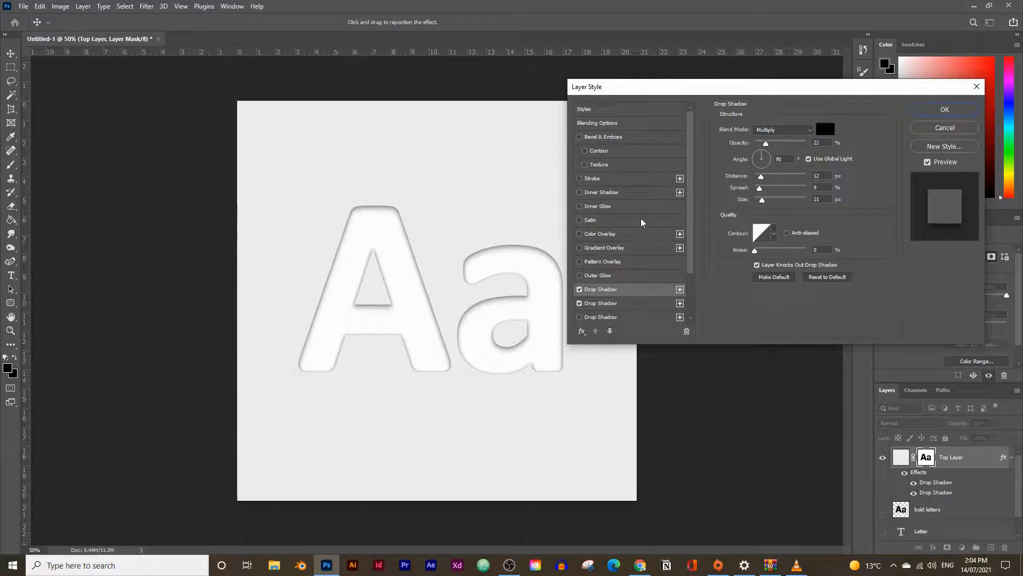
pyautogui.moveTo(766, 143); pyautogui.dragTo(756, 143)
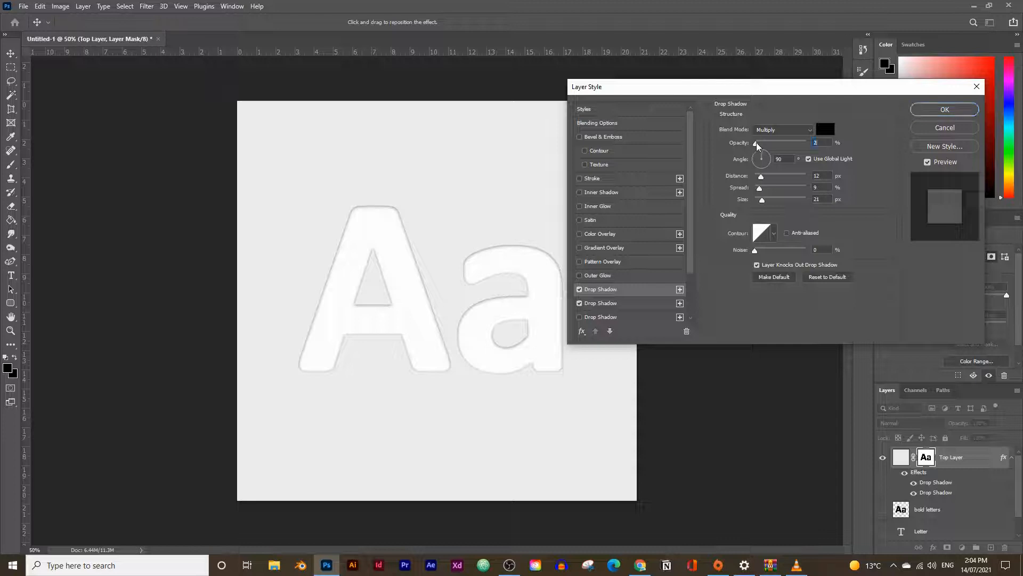
pyautogui.moveTo(761, 180); pyautogui.dragTo(759, 180)
# - Set the lower drop shadow's distance to 4 px and its opacity to 24%
pyautogui.click(635, 303)
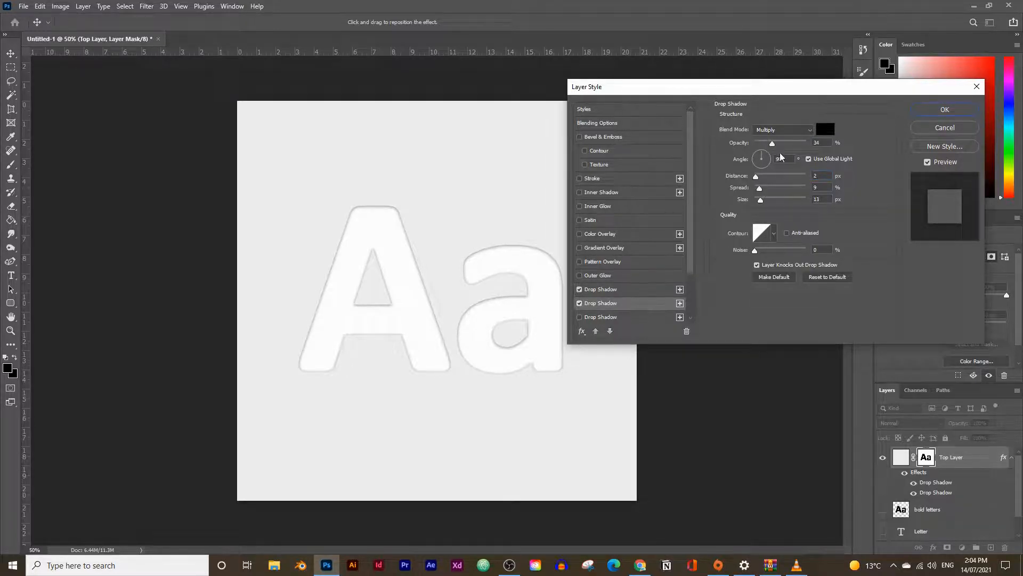
pyautogui.click(757, 177)
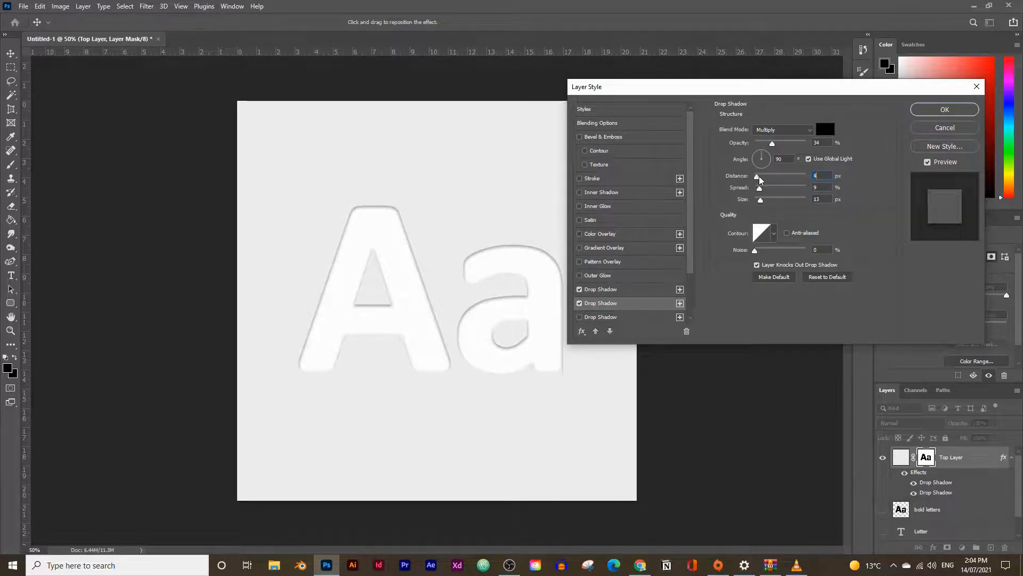
pyautogui.moveTo(773, 143); pyautogui.dragTo(768, 143)
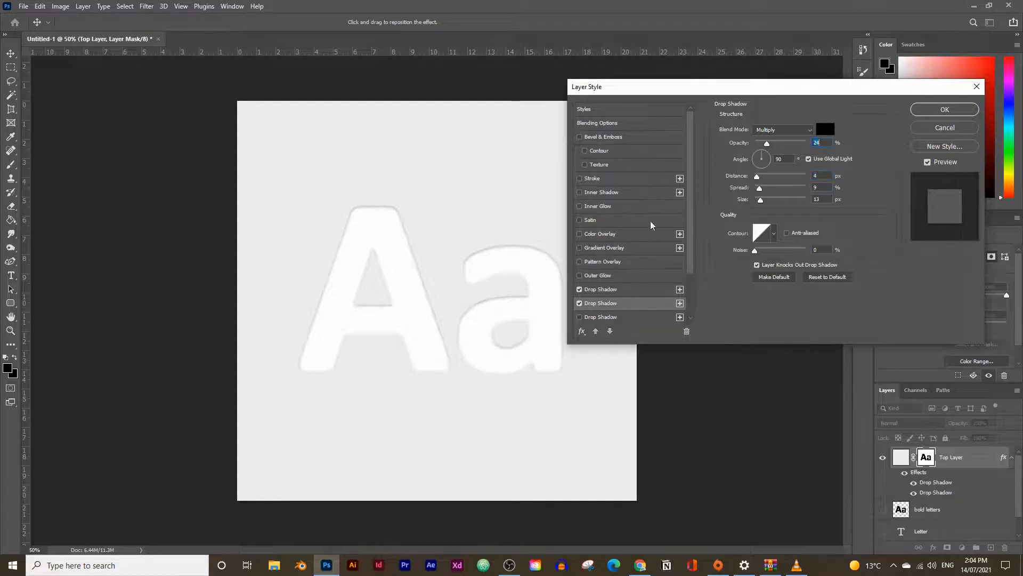
# - Set the upper drop shadow's size to 51 px with an opacity of 2%
pyautogui.click(636, 290)
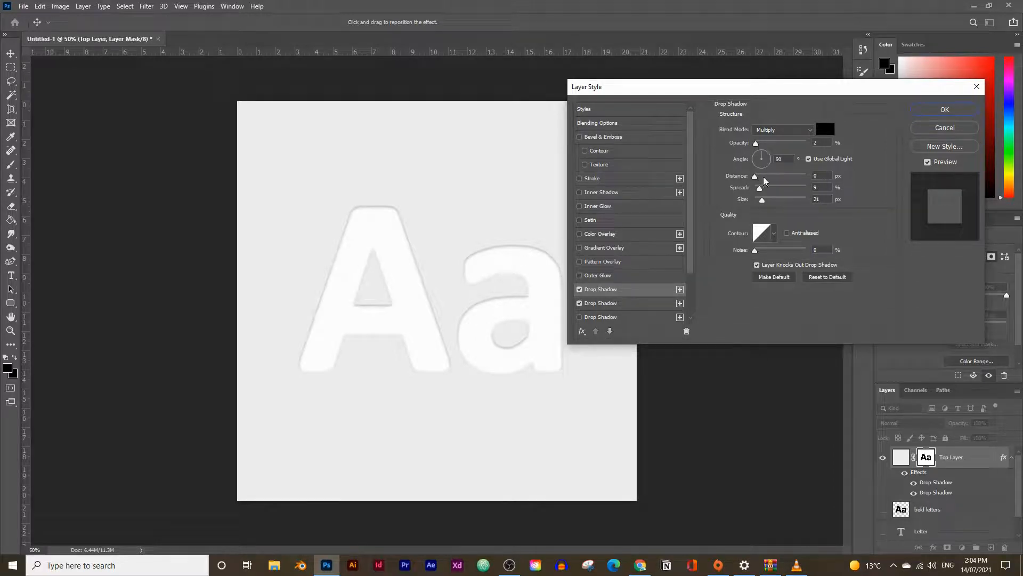
pyautogui.moveTo(769, 201); pyautogui.dragTo(768, 201)
pyautogui.moveTo(756, 142); pyautogui.dragTo(756, 145)
pyautogui.click(756, 144)
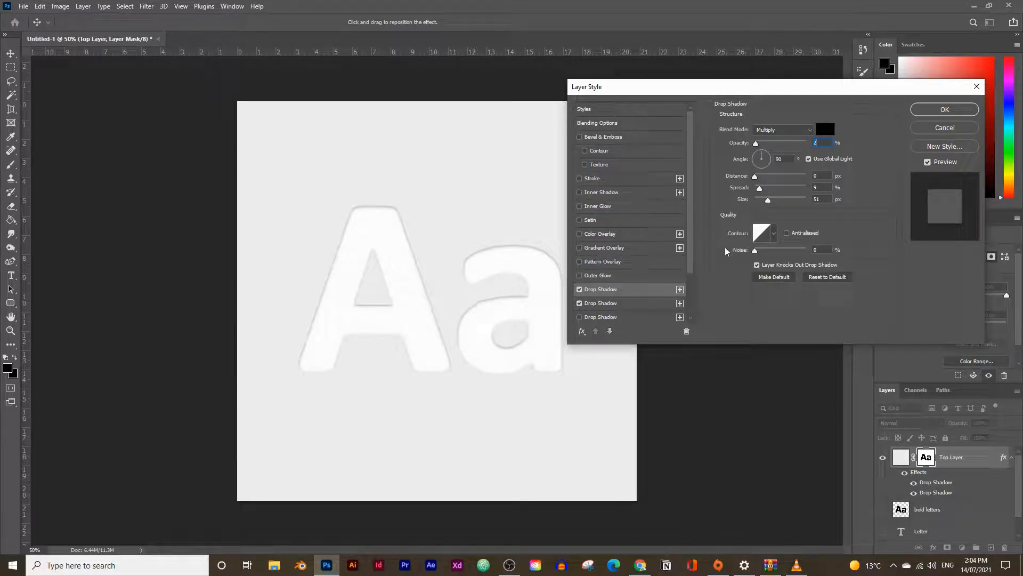
# - Apply the drop shadow settings to the Top Layer and select the bold letters layer
pyautogui.click(945, 109)
pyautogui.press('z')
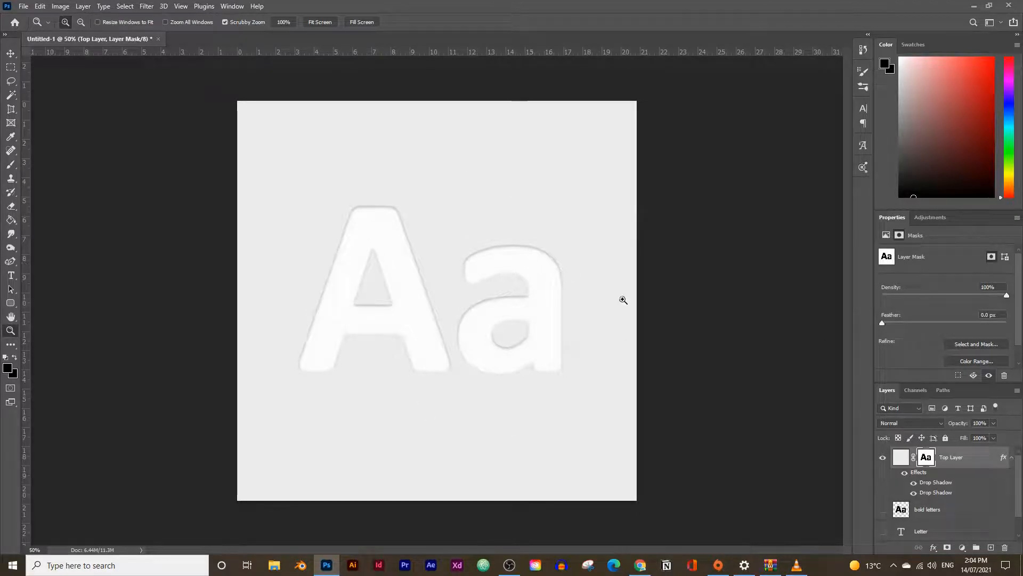
pyautogui.click(954, 509)
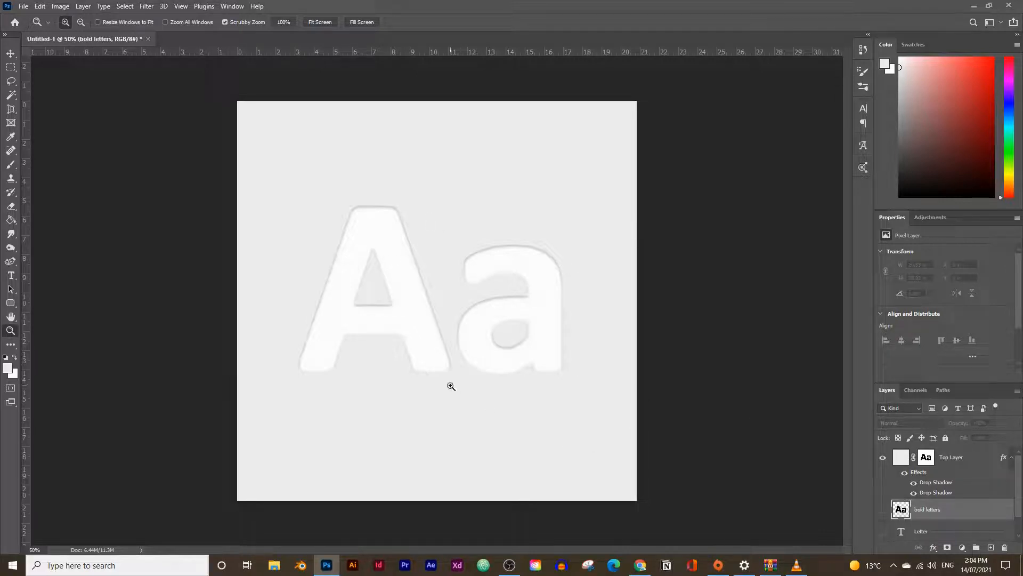
# - Switch to Chrome and examine the Canva colour palette generated from the clouds photo, along with the photo's Pexels page
pyautogui.moveTo(641, 561)
pyautogui.click(635, 543)
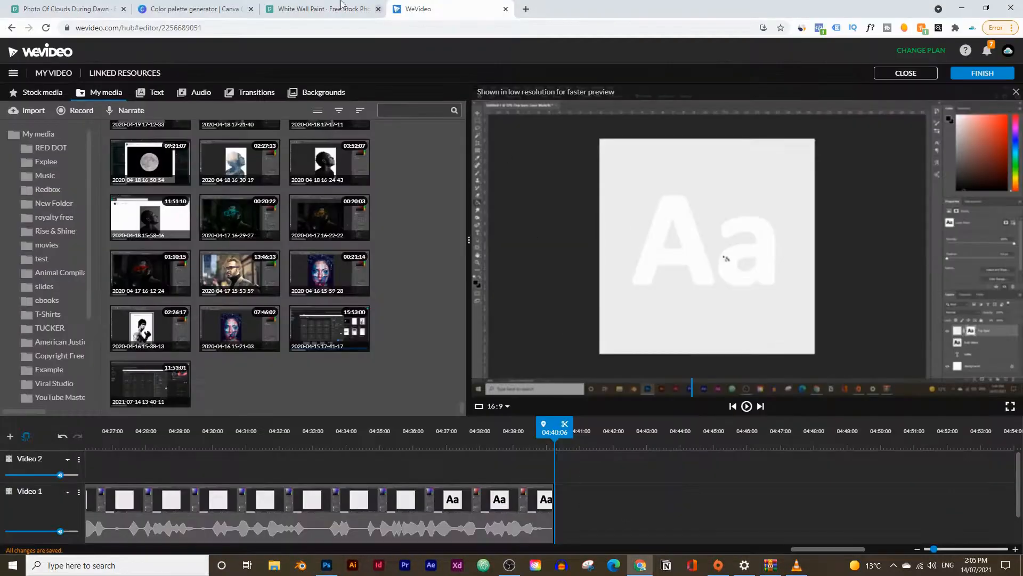
pyautogui.click(341, 7)
pyautogui.click(236, 7)
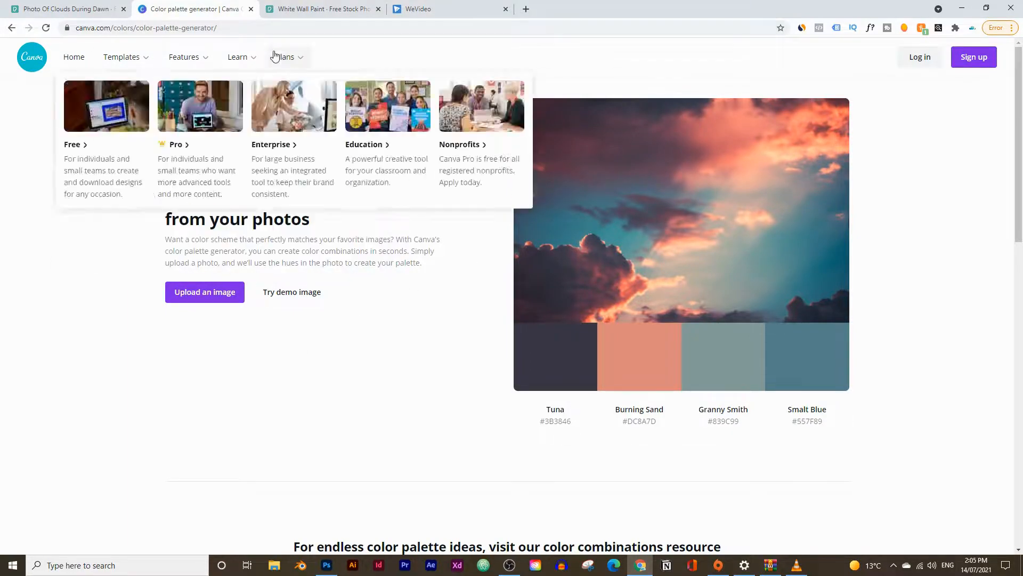
pyautogui.click(71, 11)
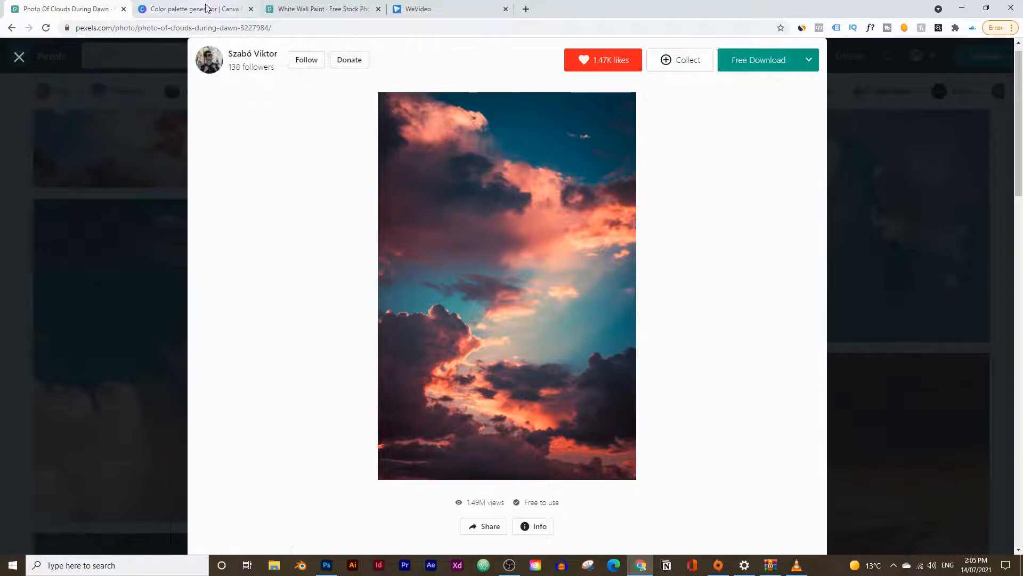
pyautogui.click(228, 12)
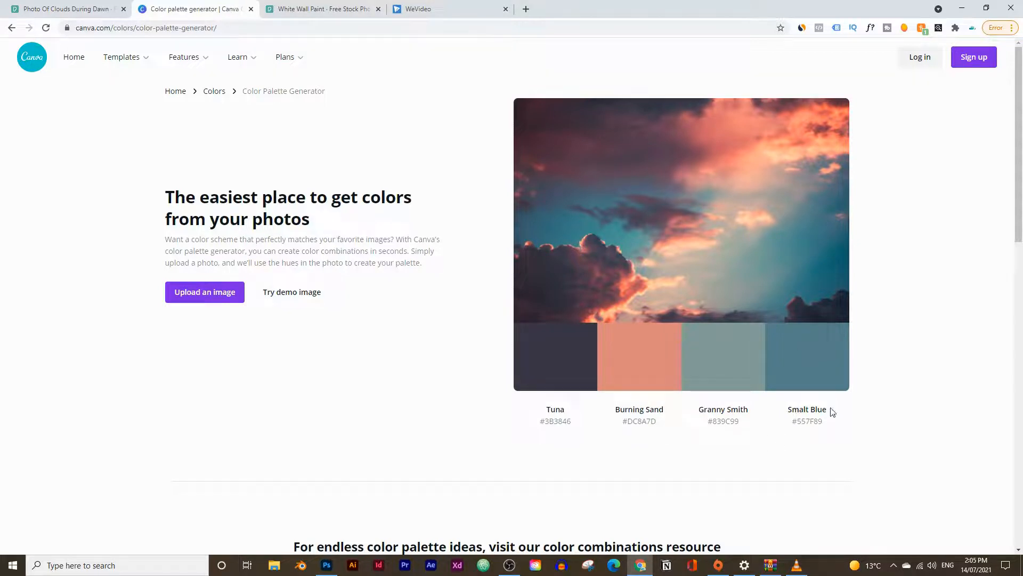
# - Return to Photoshop and add a new layer above the bold letters layer, naming it Smalt Blue
pyautogui.click(326, 565)
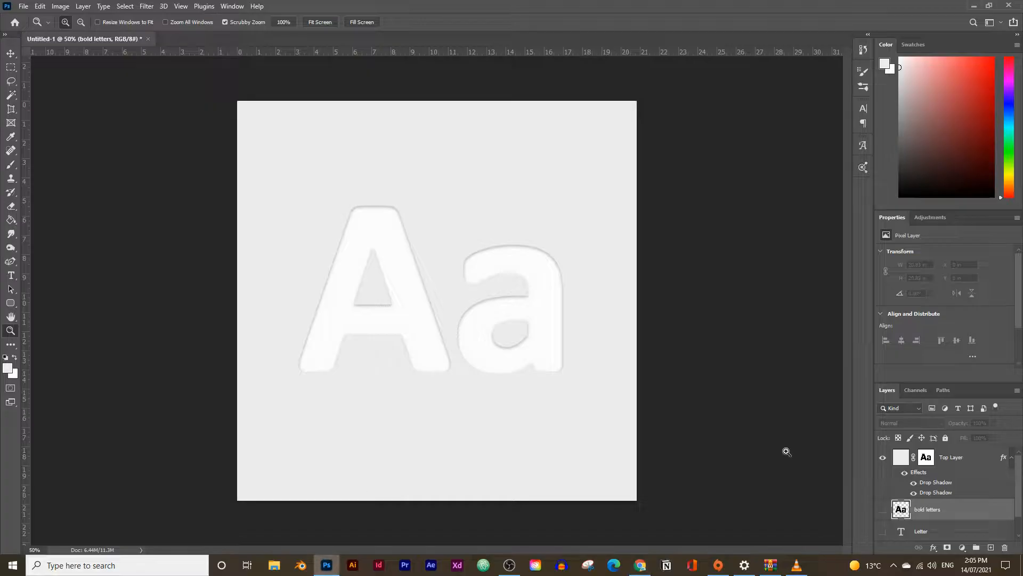
pyautogui.click(991, 547)
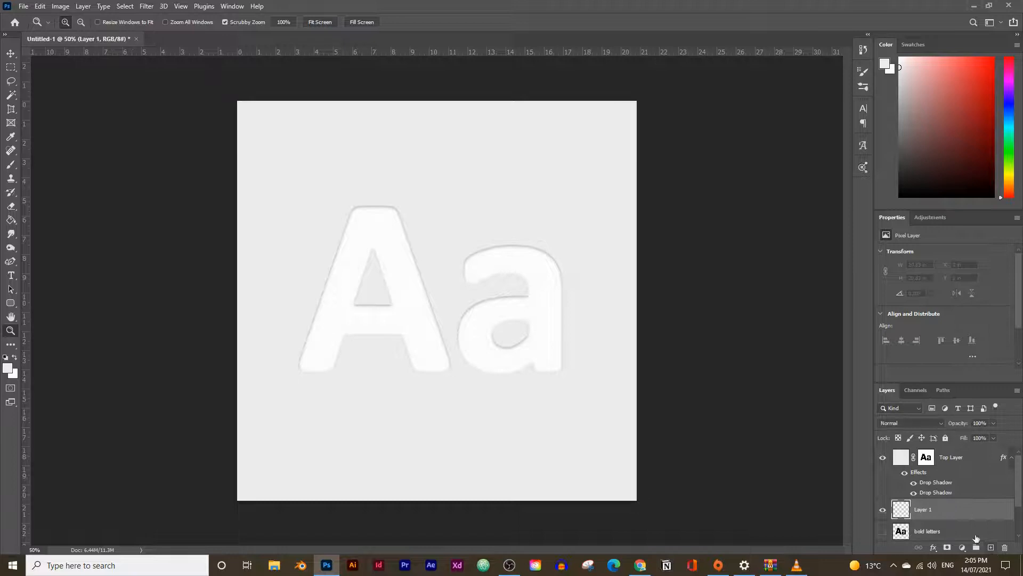
pyautogui.doubleClick(926, 509)
pyautogui.write('Smart Blue')
pyautogui.press('Return')
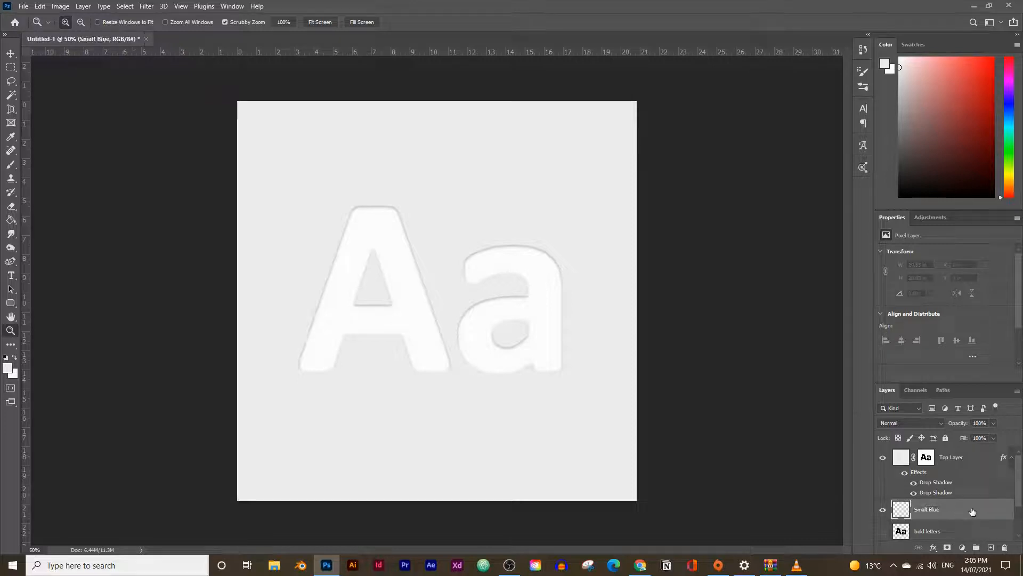
# - Set the foreground colour to #557F89 and fill the Smalt Blue layer with it using the Paint Bucket
pyautogui.click(6, 369)
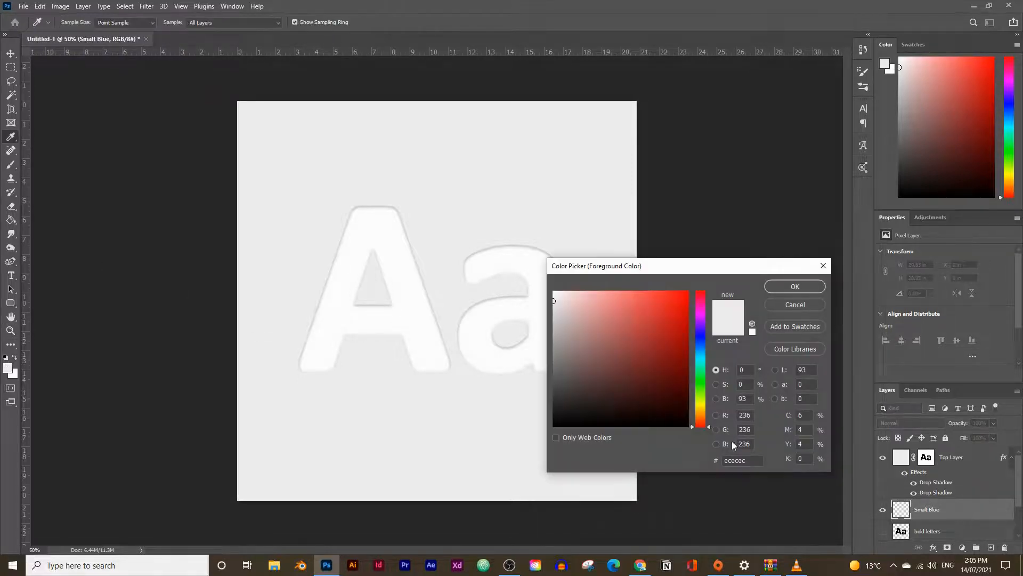
pyautogui.doubleClick(752, 458)
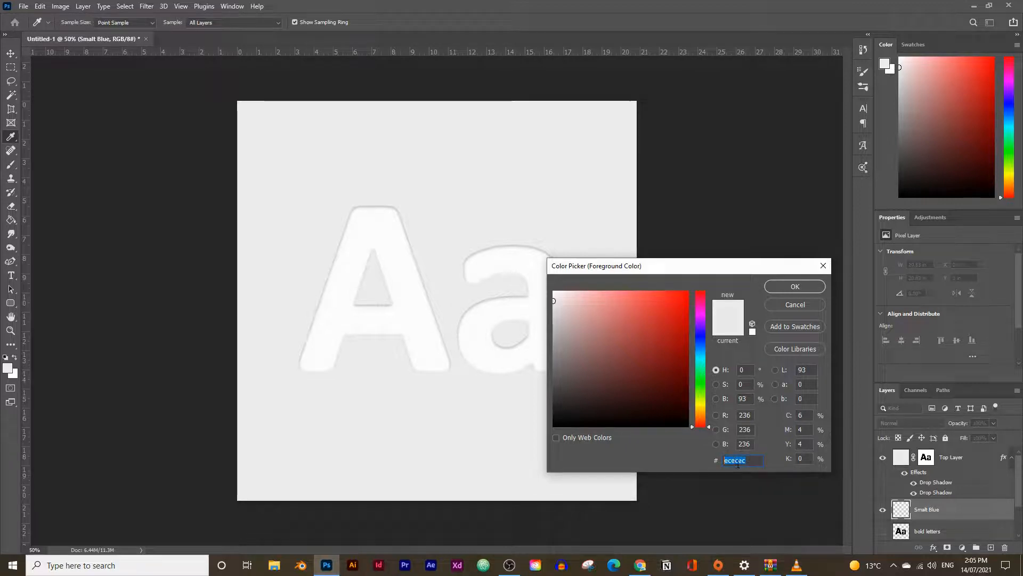
pyautogui.write('#557F89')
pyautogui.click(776, 286)
pyautogui.press('z')
pyautogui.press('g')
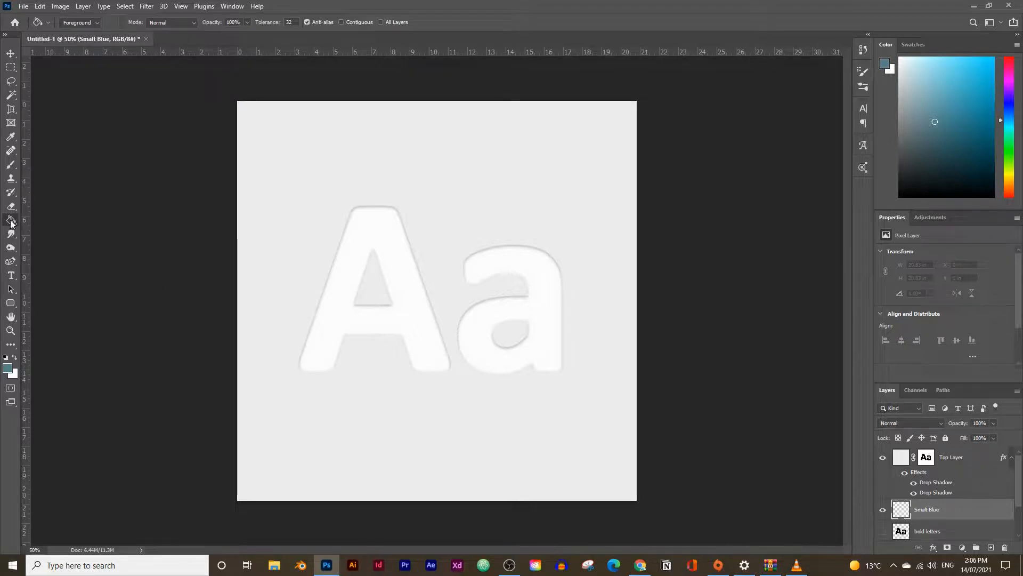
pyautogui.click(383, 295)
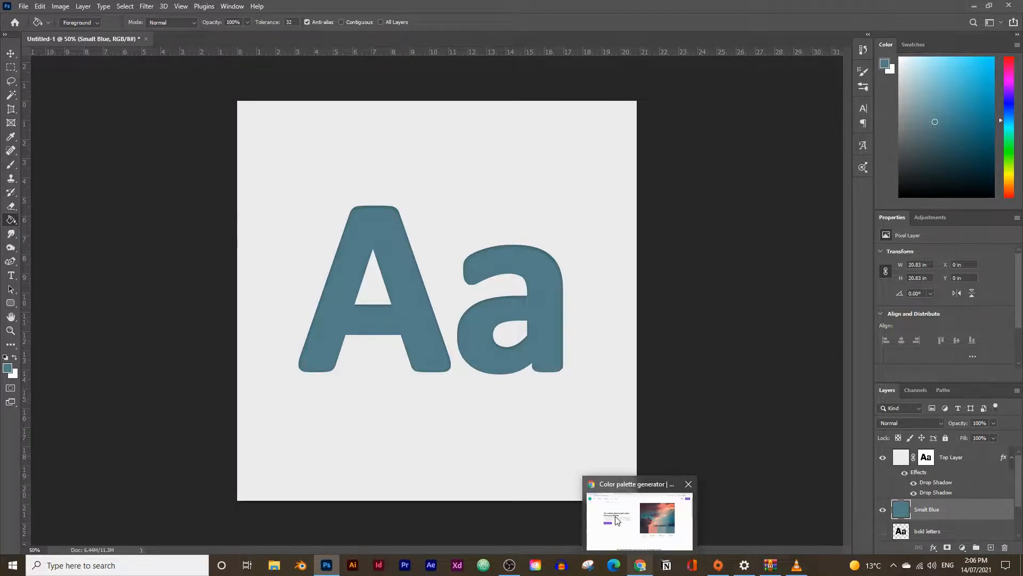
# - Check the Canva palette in Chrome, then add a new layer above Smalt Blue in Photoshop and name it Granny Smith
pyautogui.click(617, 518)
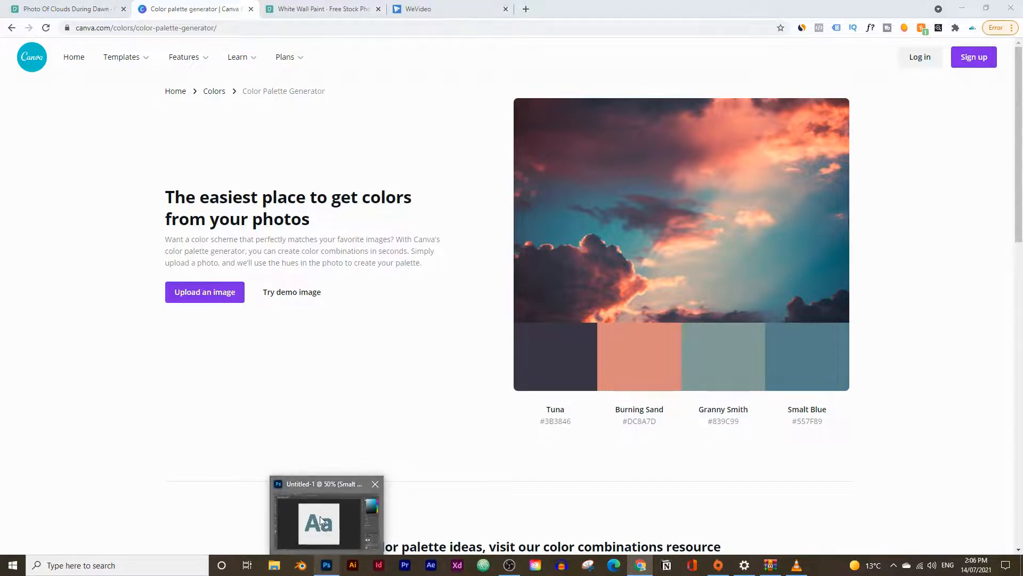
pyautogui.click(324, 523)
pyautogui.click(991, 548)
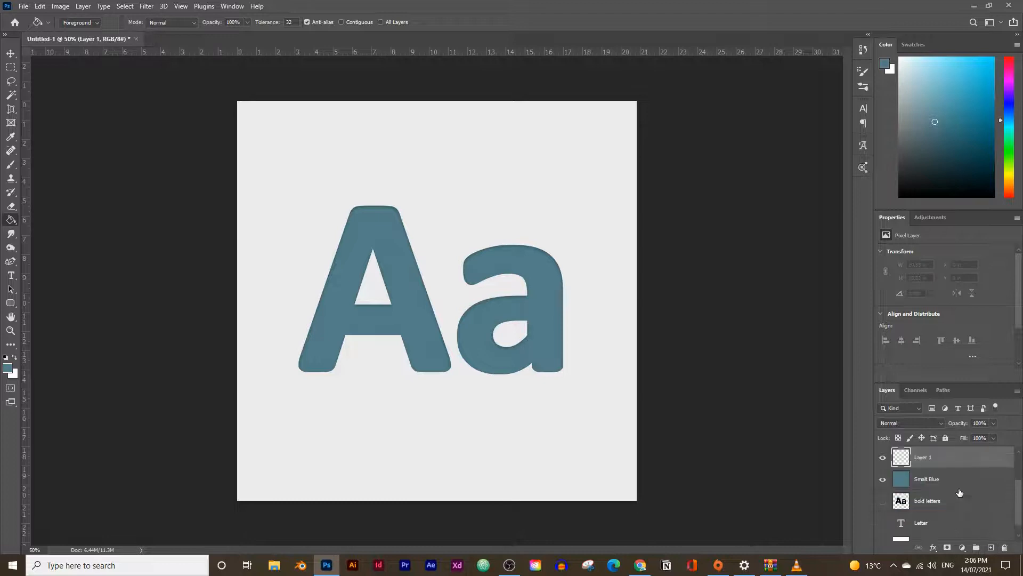
pyautogui.doubleClick(924, 509)
pyautogui.write('Gl')
pyautogui.write('anny Smith')
pyautogui.press('Return')
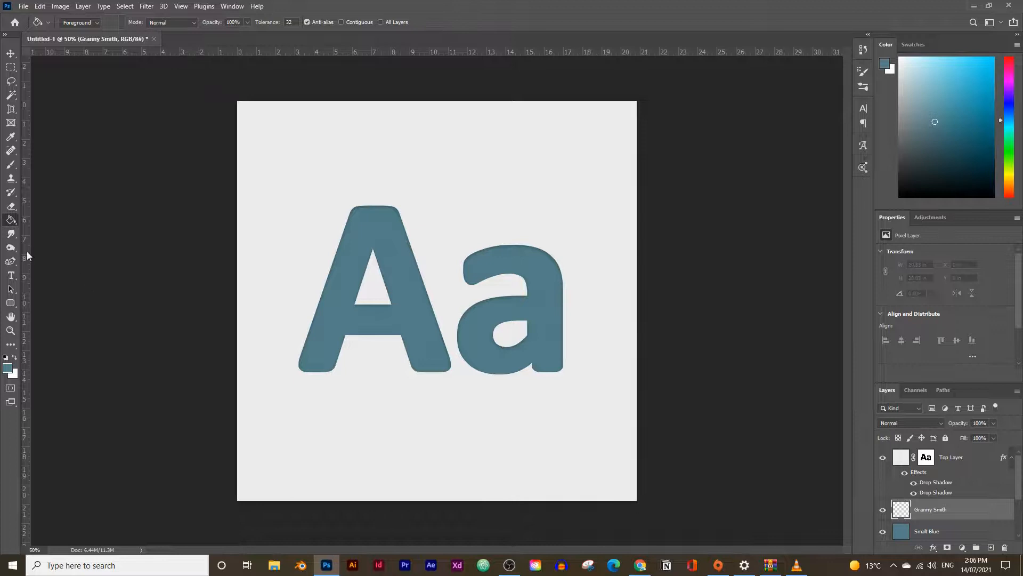
# - Set the foreground colour to #839C99 and fill the Granny Smith layer with it using the Paint Bucket
pyautogui.click(8, 367)
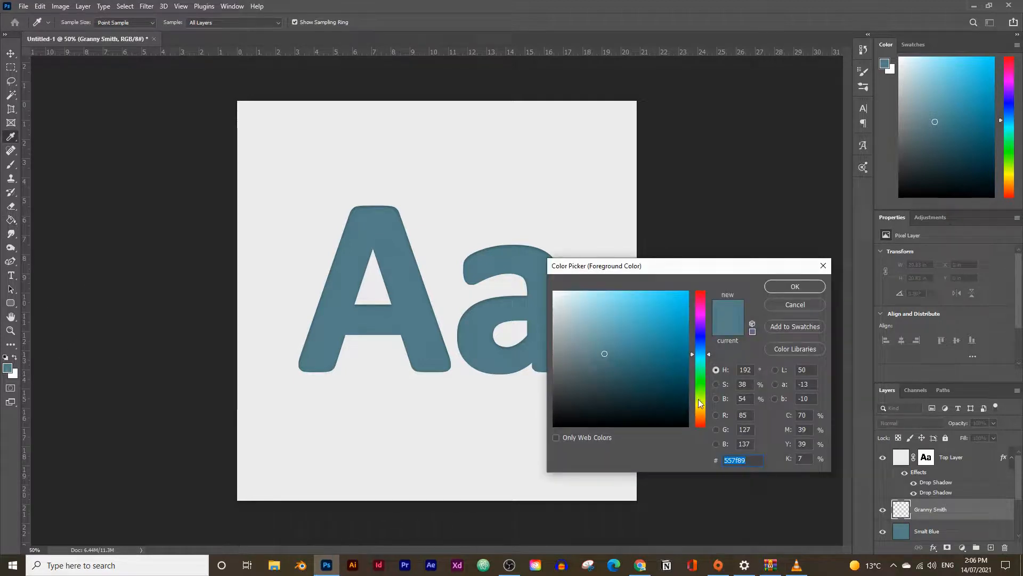
pyautogui.write('#839C99')
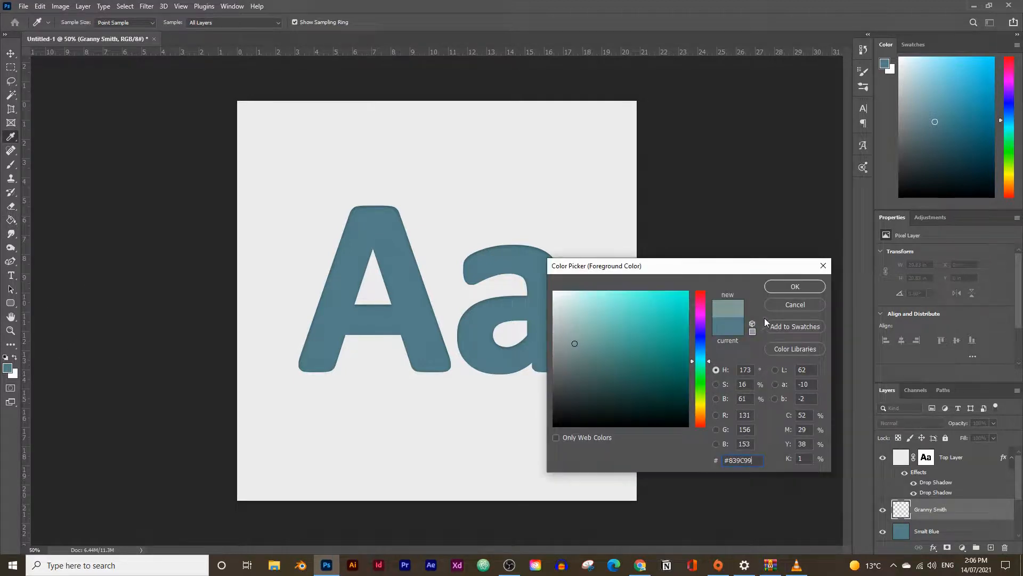
pyautogui.click(795, 286)
pyautogui.press('g')
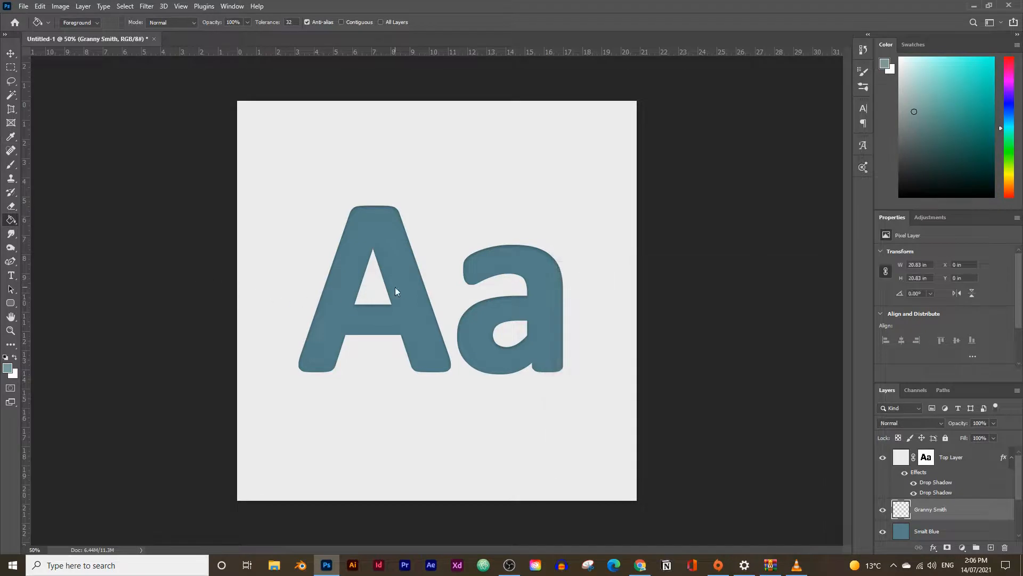
pyautogui.click(406, 263)
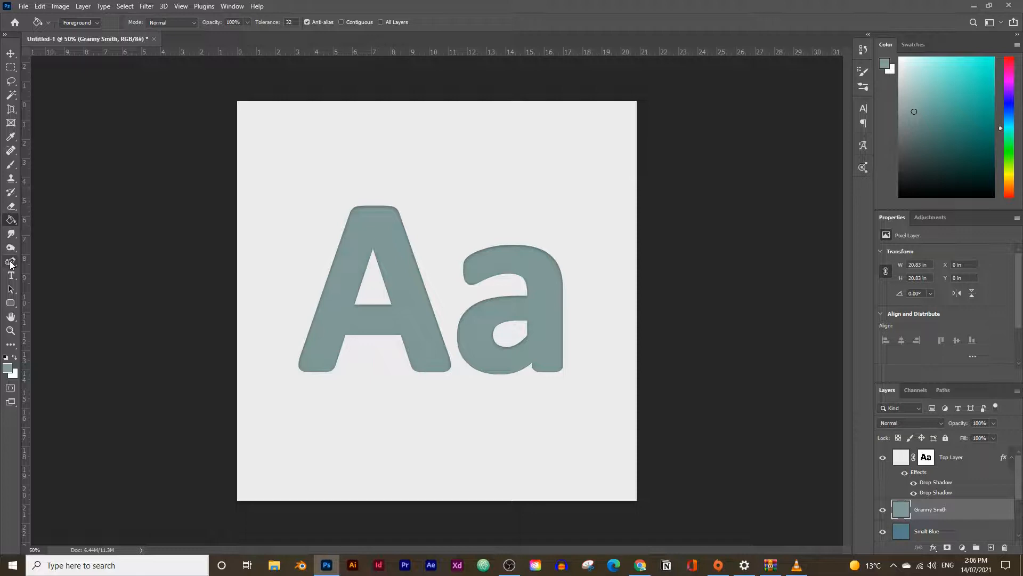
# - Draw a closed path around the Aa letters with the Curvature Pen, giving it a wavy lower edge across the bottoms of the letters
pyautogui.click(11, 262)
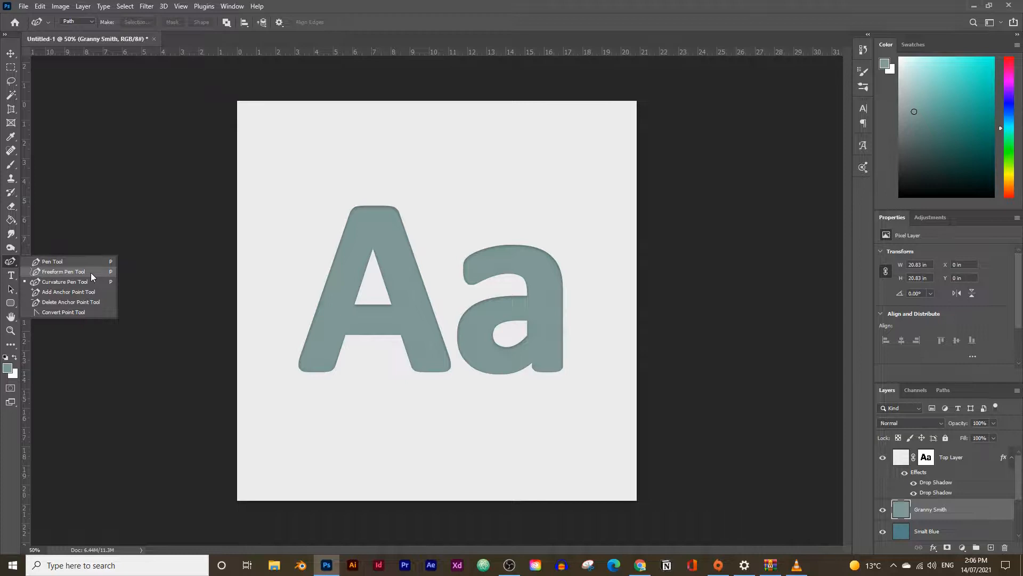
pyautogui.click(43, 285)
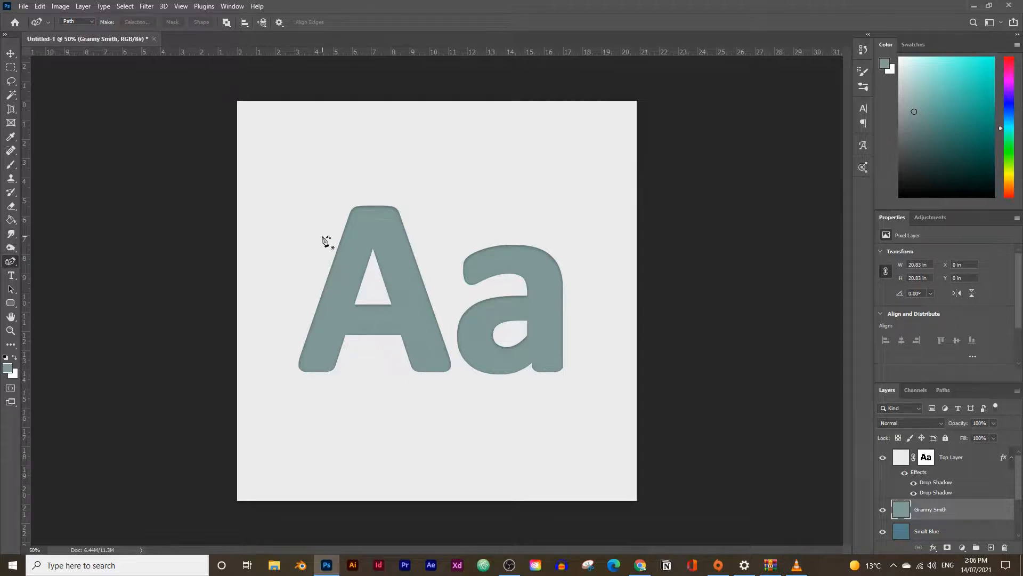
pyautogui.click(295, 260)
pyautogui.click(279, 294)
pyautogui.click(281, 312)
pyautogui.click(288, 330)
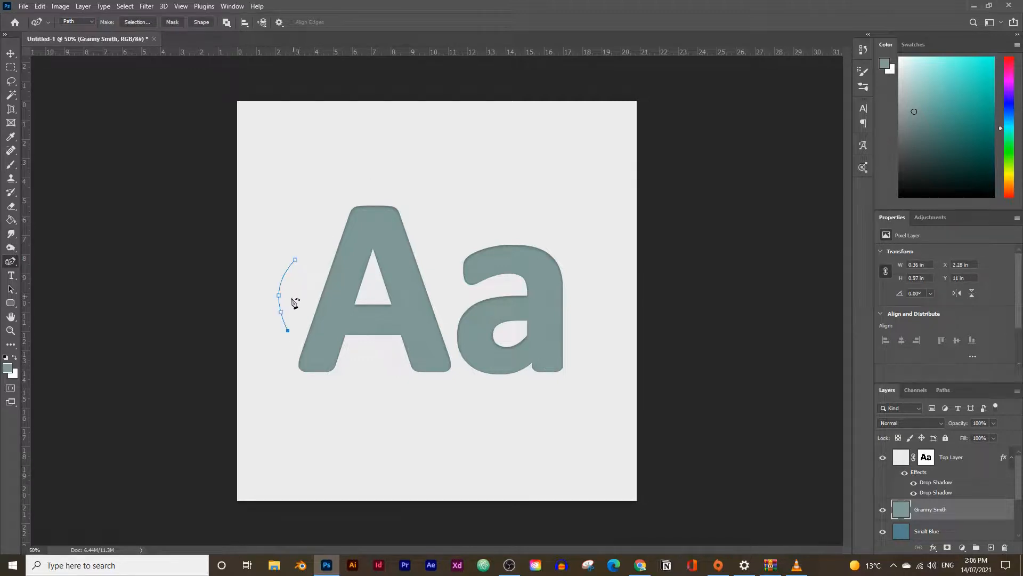
pyautogui.click(310, 357)
pyautogui.click(337, 363)
pyautogui.click(369, 349)
pyautogui.click(388, 330)
pyautogui.click(414, 339)
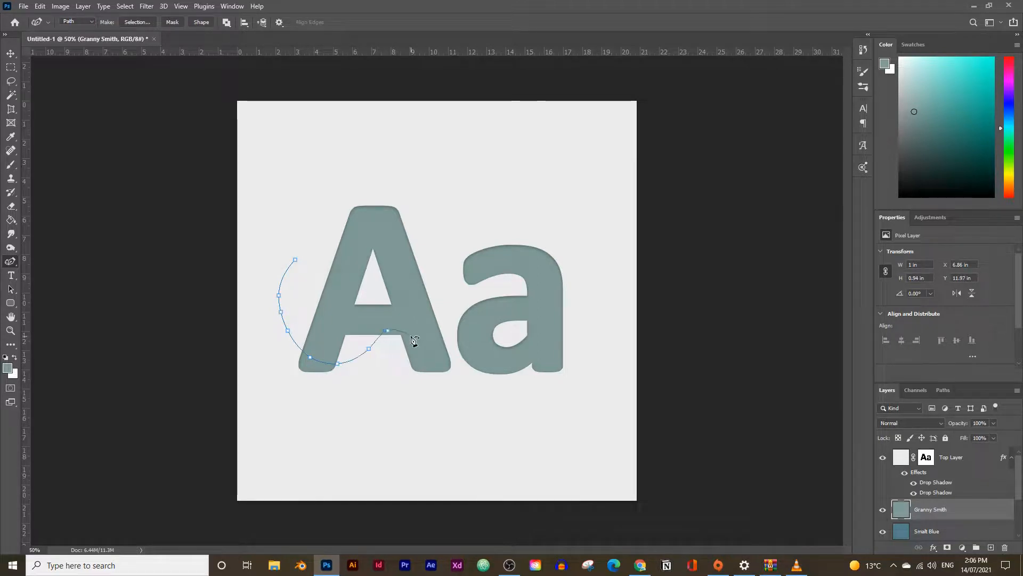
pyautogui.click(421, 353)
pyautogui.click(416, 365)
pyautogui.click(439, 390)
pyautogui.click(450, 389)
pyautogui.click(465, 373)
pyautogui.click(482, 351)
pyautogui.click(495, 362)
pyautogui.click(501, 367)
pyautogui.click(508, 370)
pyautogui.click(531, 355)
pyautogui.click(546, 355)
pyautogui.click(568, 367)
pyautogui.click(592, 350)
pyautogui.click(606, 306)
pyautogui.click(595, 249)
pyautogui.click(556, 211)
pyautogui.click(459, 153)
pyautogui.click(382, 155)
pyautogui.click(296, 259)
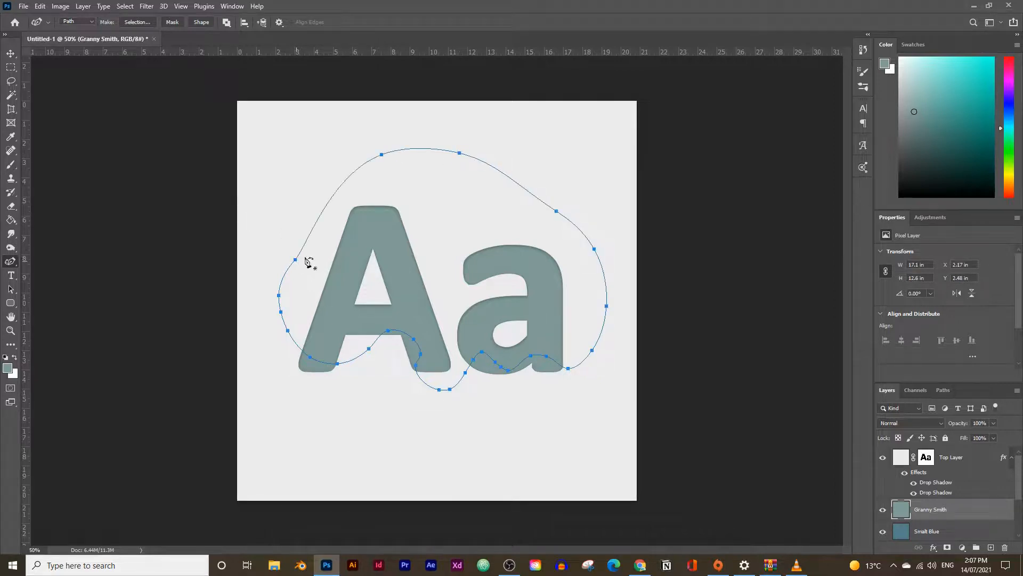
# - Turn the path into an anti-aliased selection with 0 px feather and mask the Granny Smith layer with it
pyautogui.rightClick(432, 244)
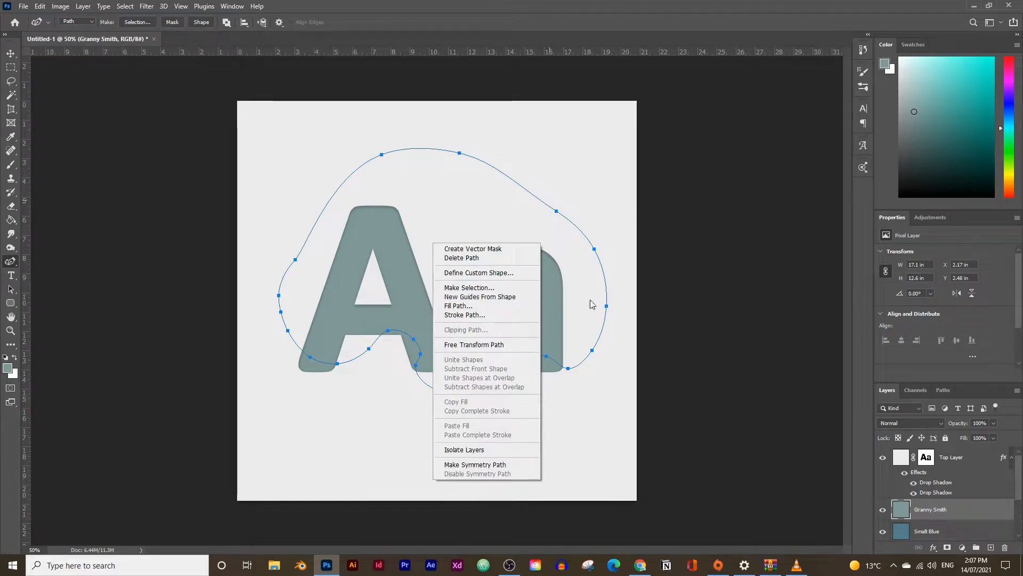
pyautogui.rightClick(406, 238)
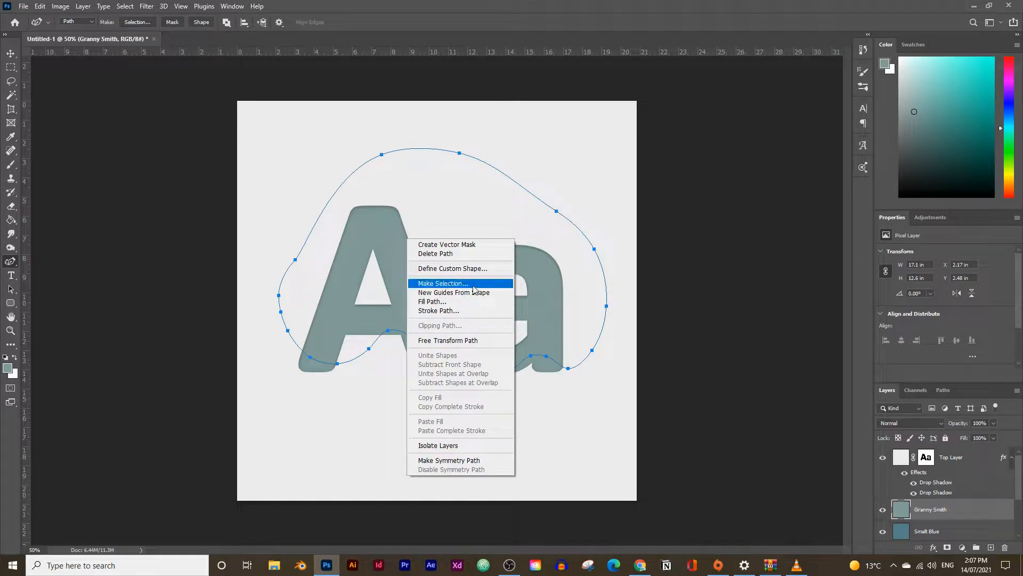
pyautogui.click(464, 287)
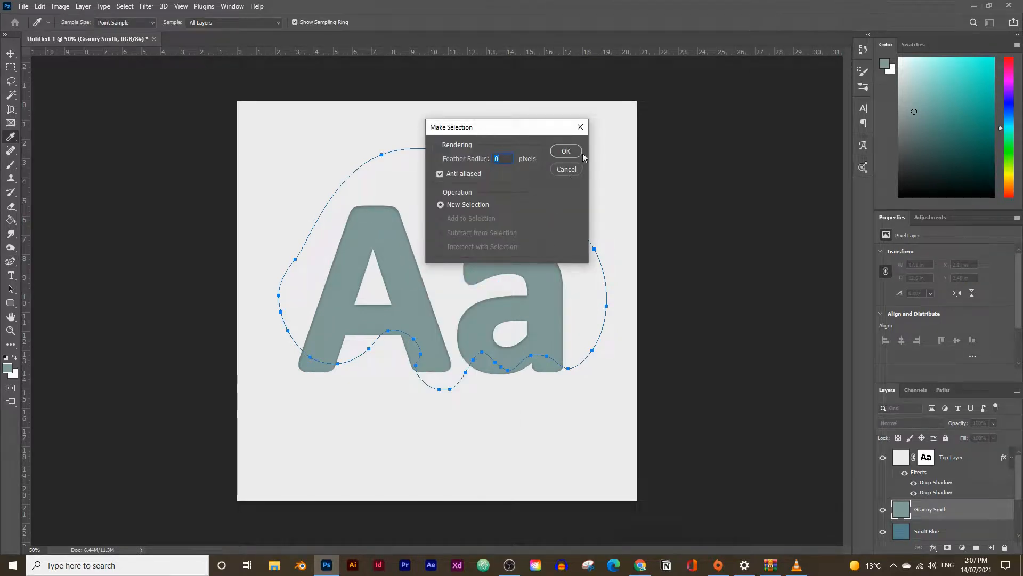
pyautogui.click(566, 151)
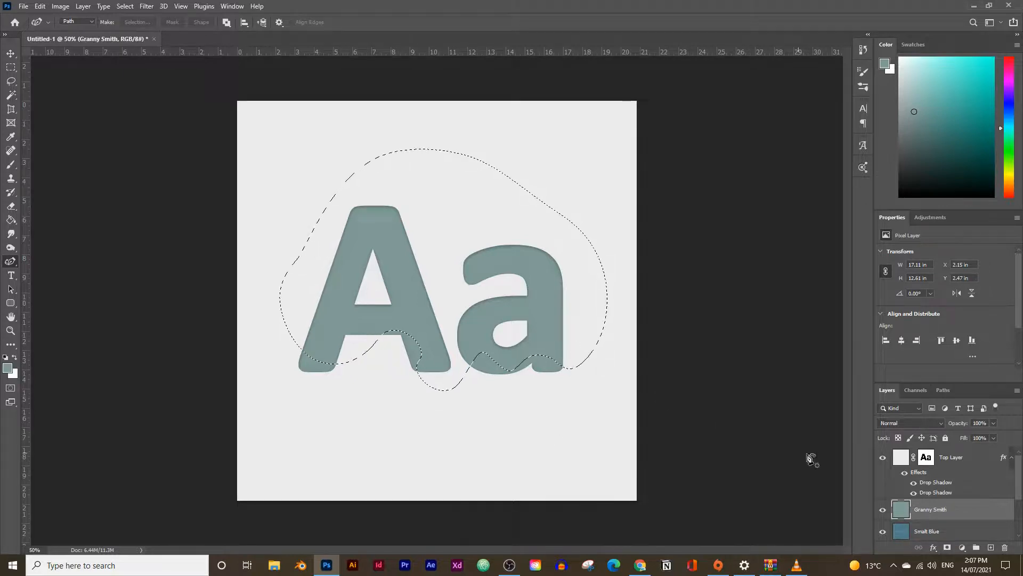
pyautogui.click(948, 549)
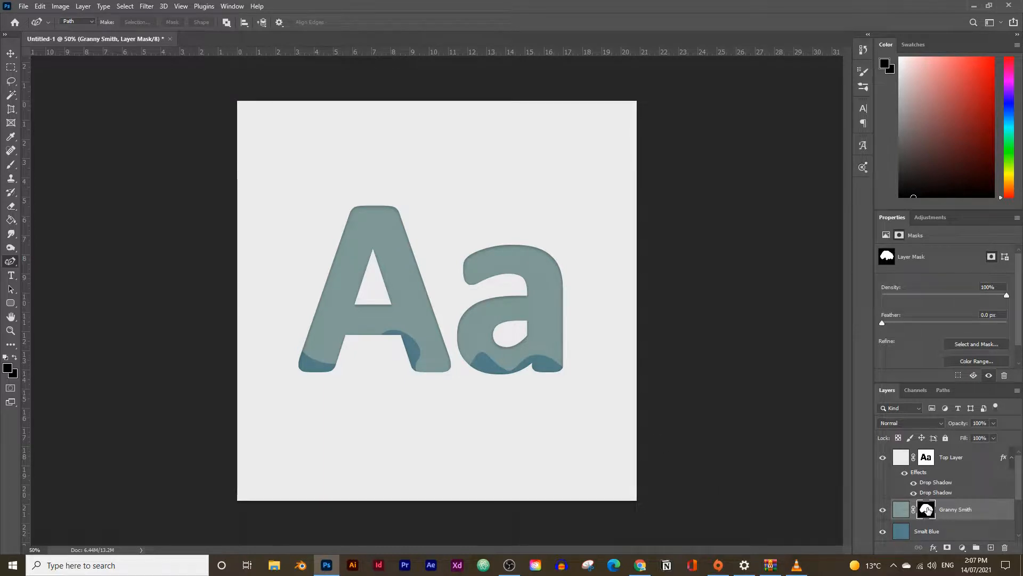
# - Apply two drop shadows to the Granny Smith layer, keeping the previously used shadow settings
pyautogui.click(83, 6)
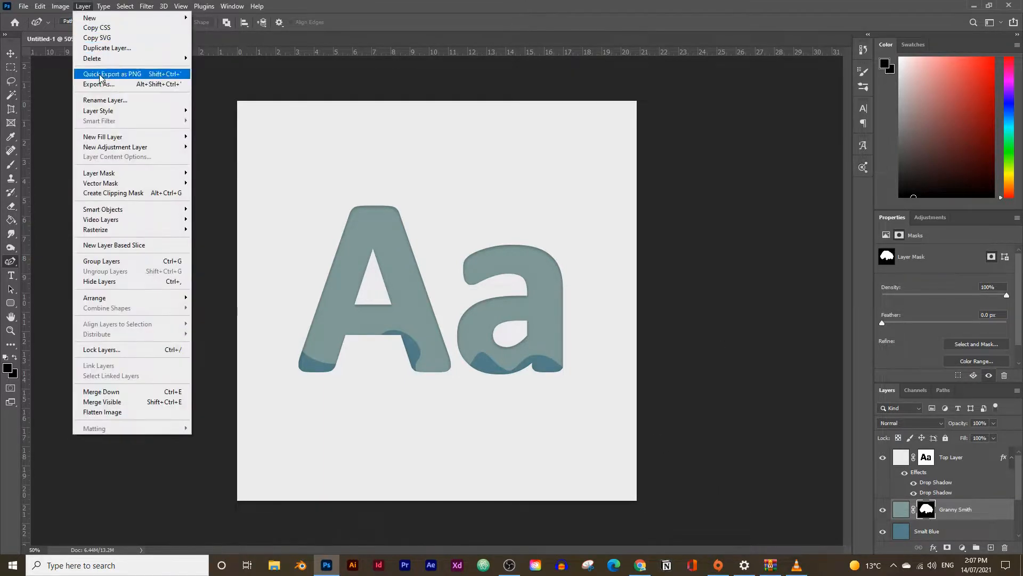
pyautogui.moveTo(105, 113)
pyautogui.click(239, 217)
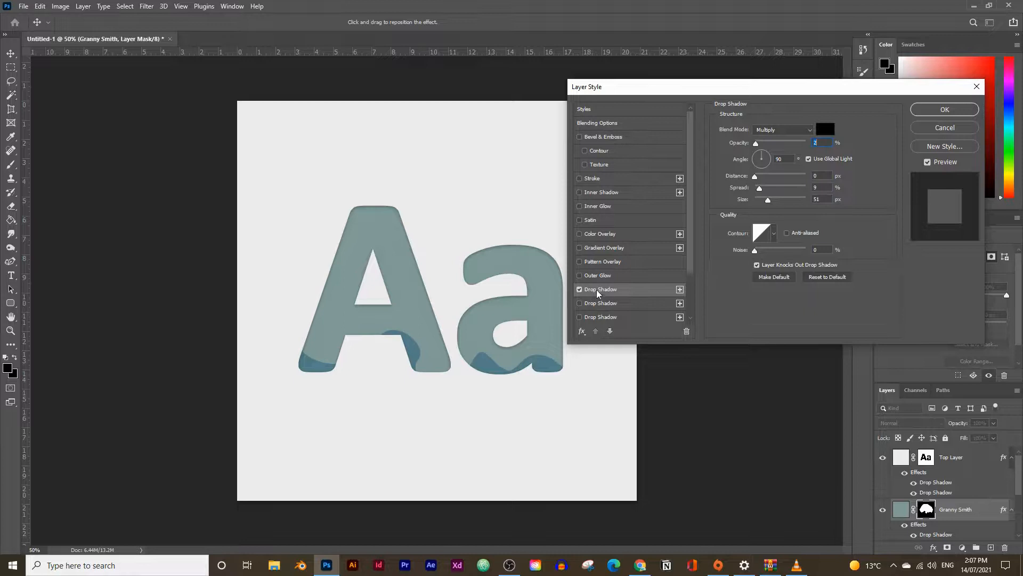
pyautogui.click(580, 304)
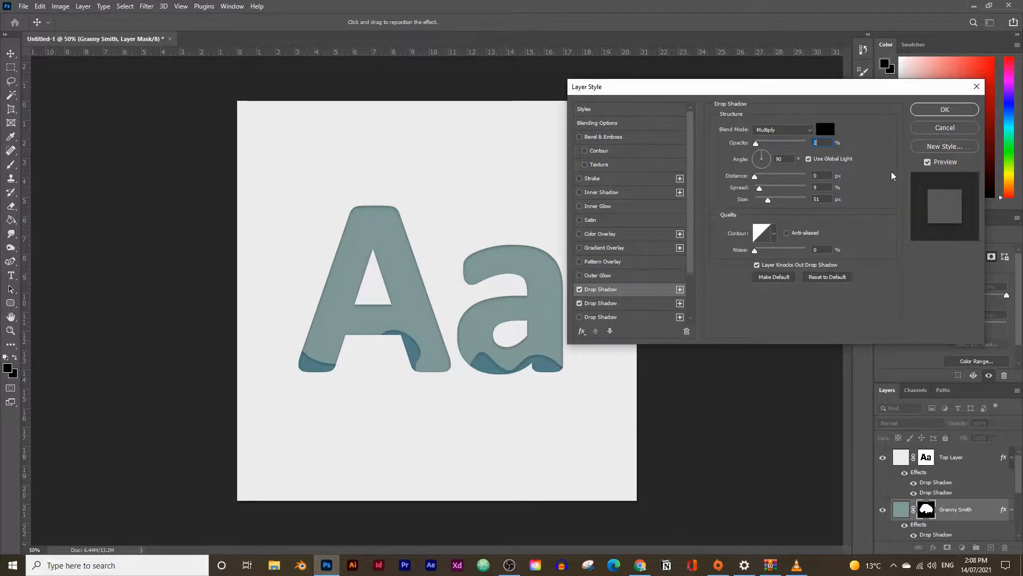
pyautogui.click(944, 110)
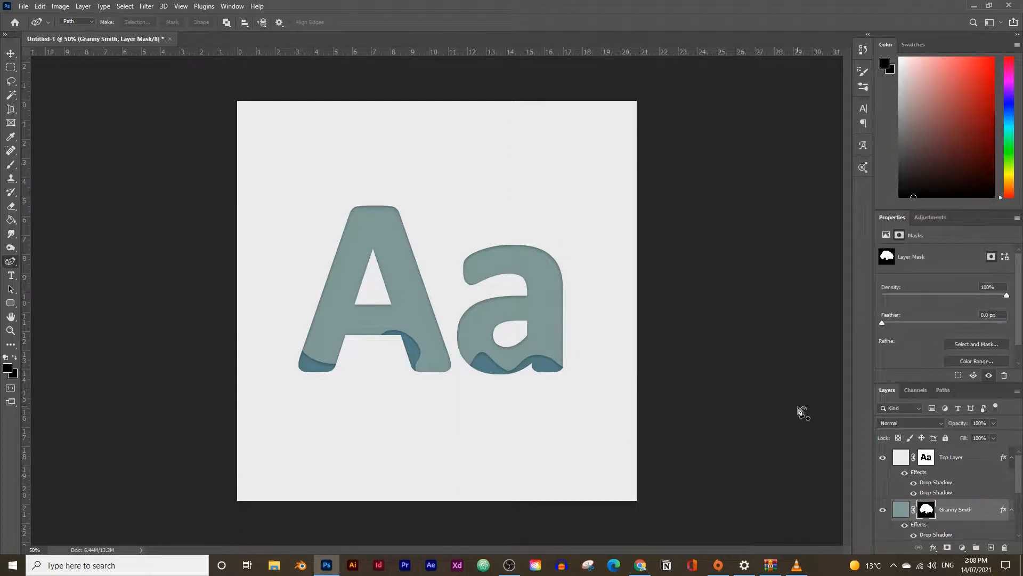
# - Look up the Burning Sand colour on the Canva palette page in Chrome and add a Photoshop layer named "Burning sand" above Granny Smith
pyautogui.click(640, 565)
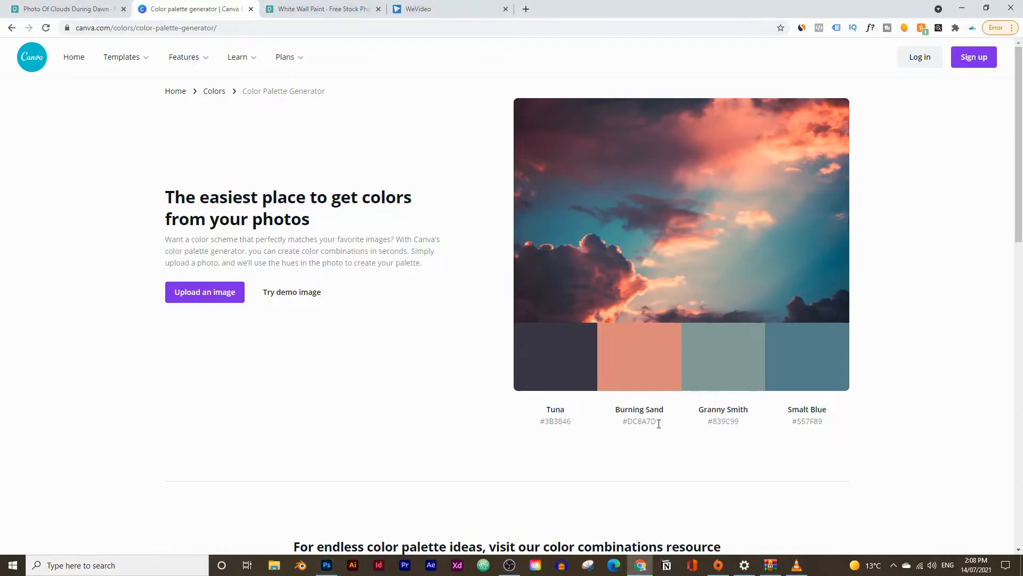
pyautogui.click(656, 364)
pyautogui.click(327, 565)
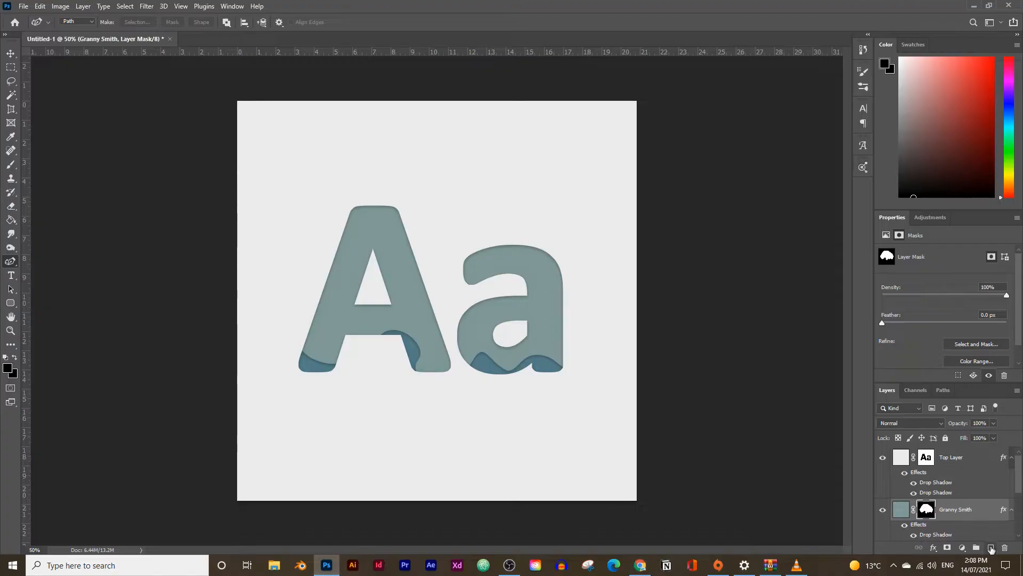
pyautogui.click(991, 549)
pyautogui.doubleClick(936, 511)
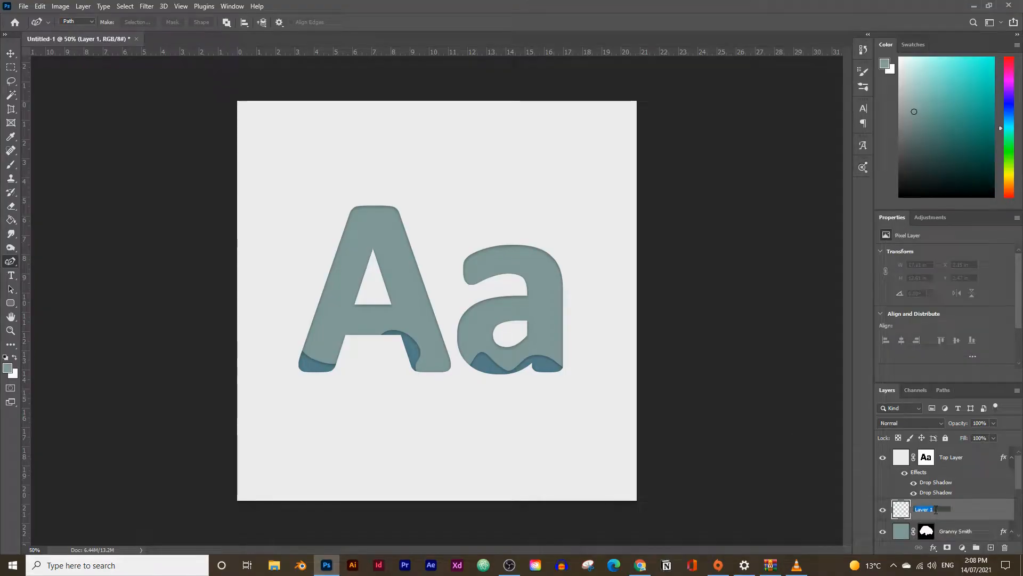
pyautogui.write('Burning Sand')
pyautogui.press('Return')
# - Fill the Burning sand layer with #DC8A7D using the Paint Bucket and lower the layer's opacity to 57%
pyautogui.click(11, 220)
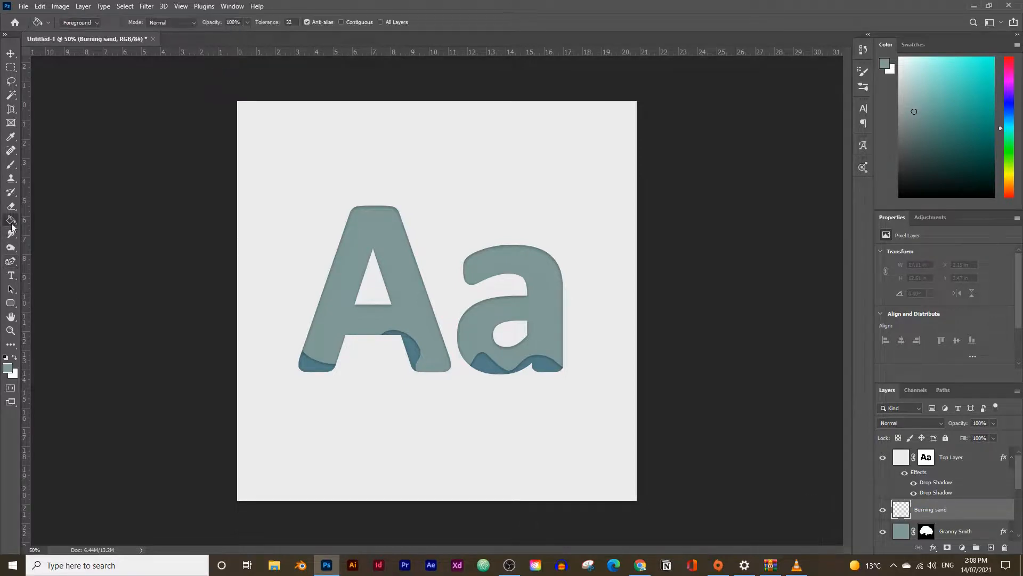
pyautogui.click(8, 367)
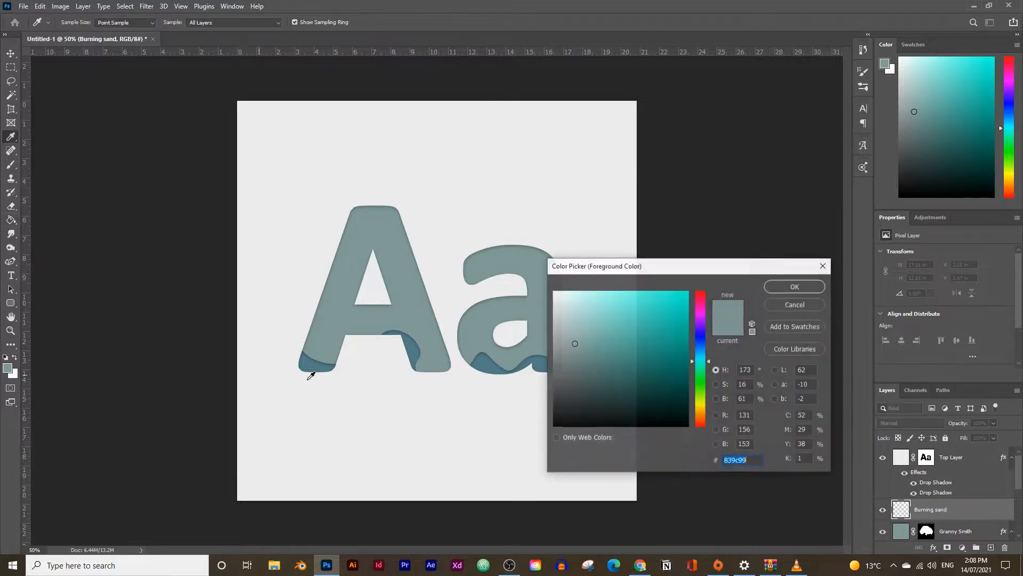
pyautogui.write('DC8A7D')
pyautogui.click(798, 290)
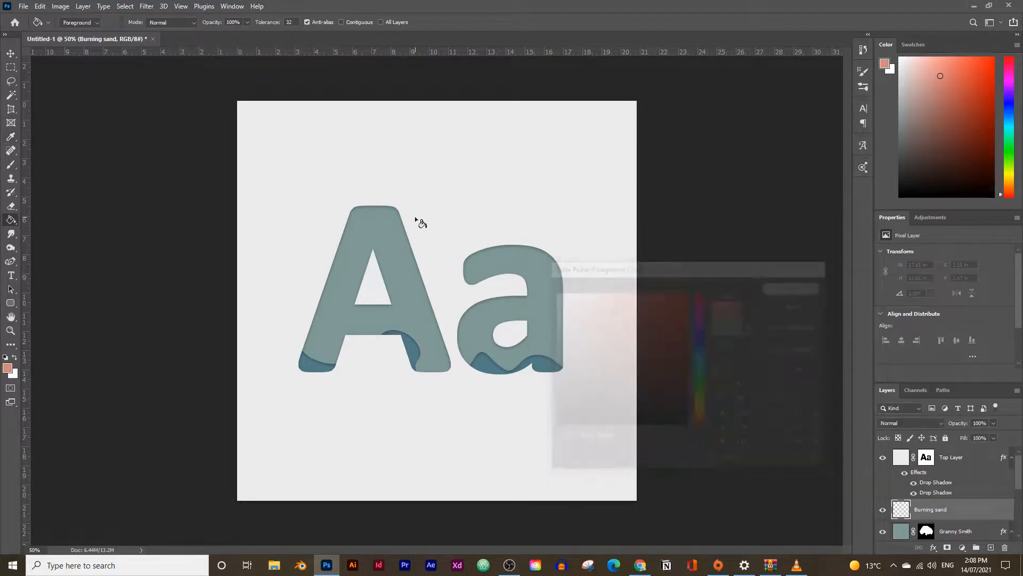
pyautogui.click(416, 222)
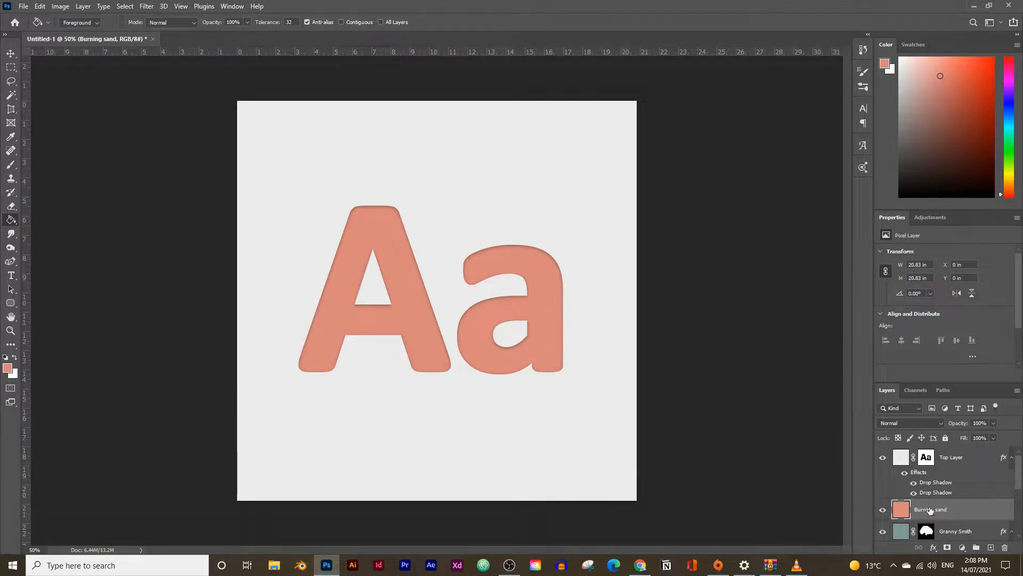
pyautogui.click(993, 423)
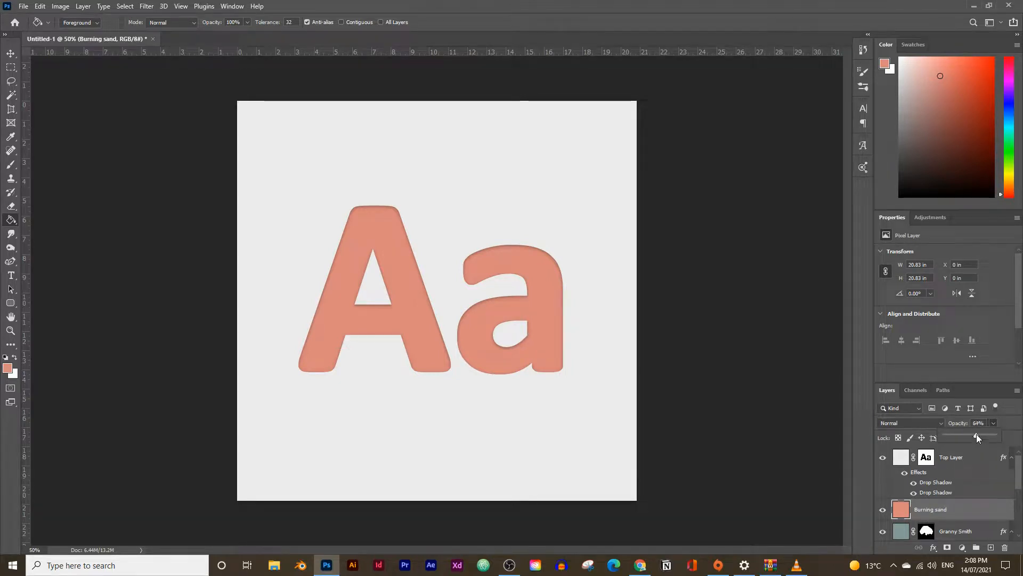
pyautogui.click(976, 435)
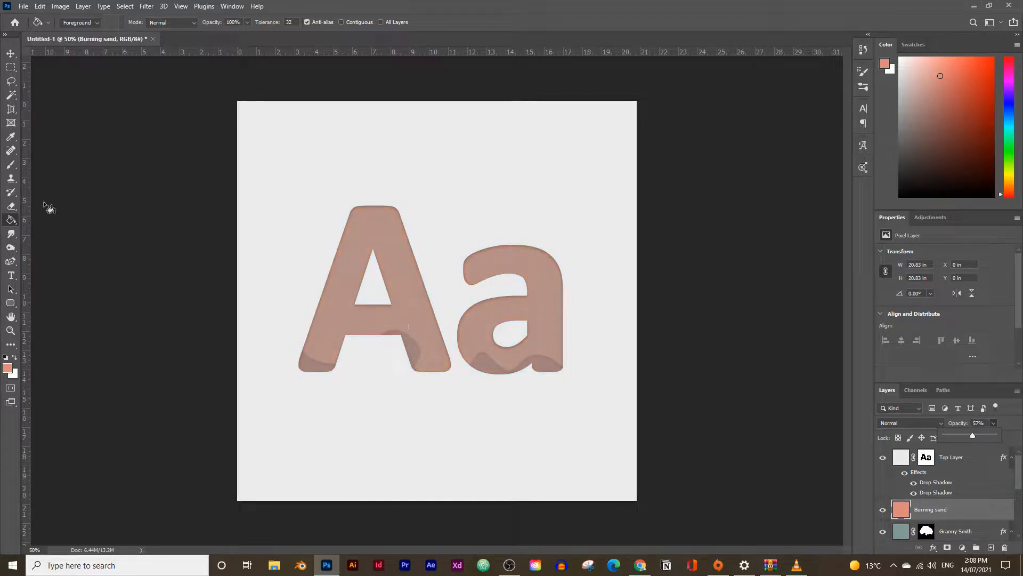
# - Draw a wavy Curvature Pen path from beside the A, across its crossbar and through the lower part of the a to its stem
pyautogui.click(9, 262)
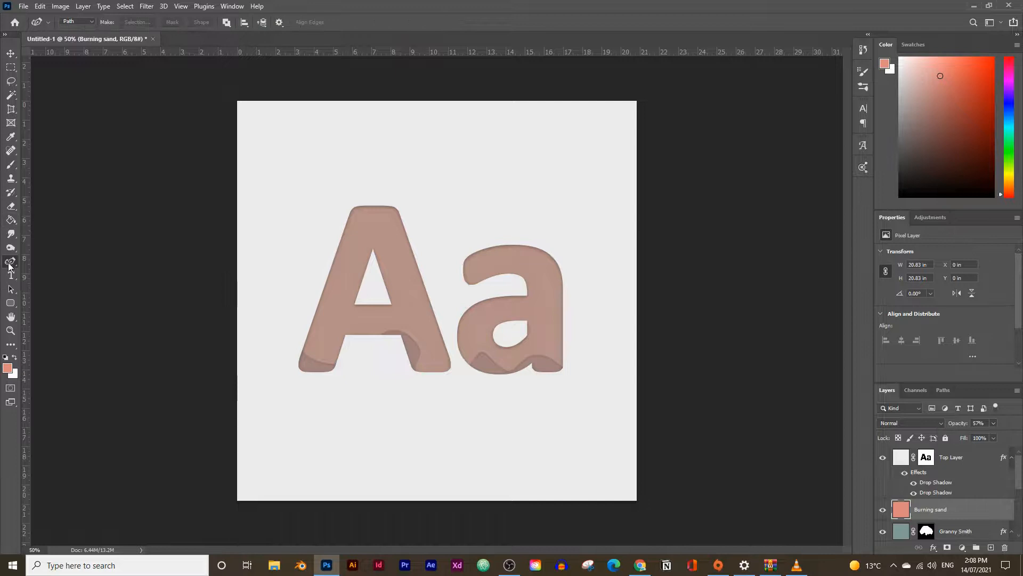
pyautogui.click(10, 266)
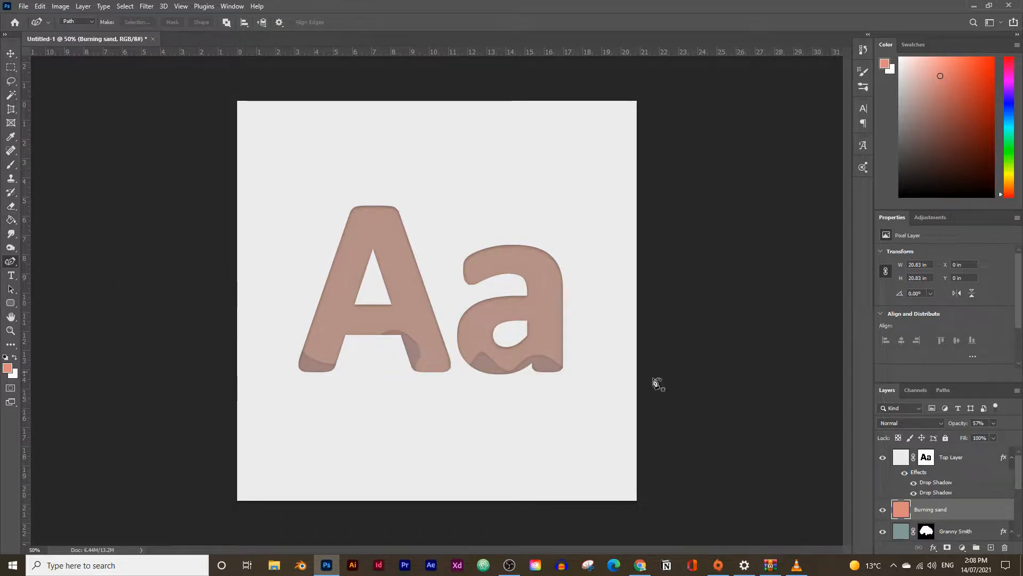
pyautogui.click(302, 301)
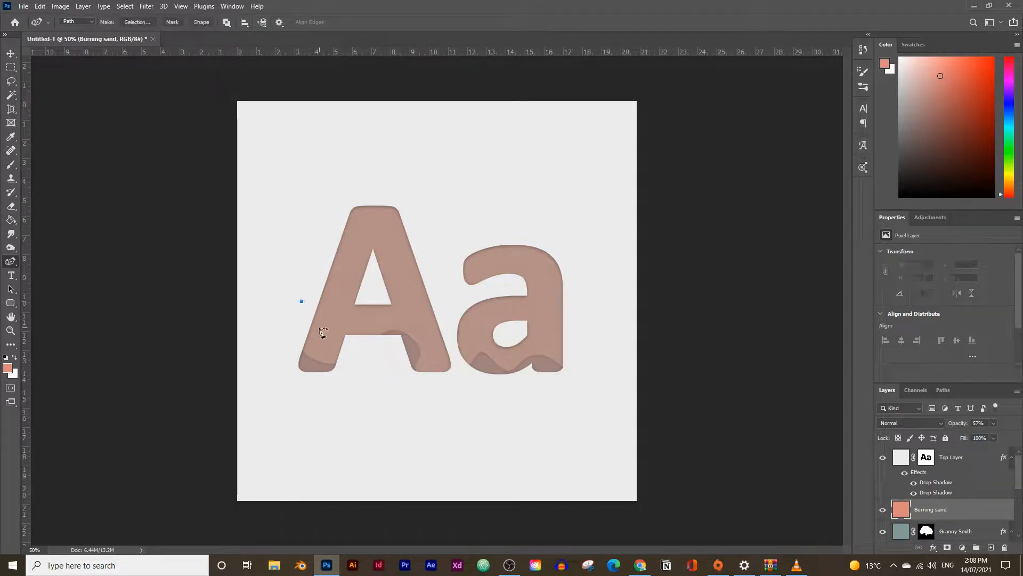
pyautogui.click(317, 331)
pyautogui.click(343, 331)
pyautogui.click(359, 321)
pyautogui.click(373, 314)
pyautogui.click(399, 314)
pyautogui.click(421, 329)
pyautogui.click(437, 335)
pyautogui.click(461, 323)
pyautogui.click(474, 314)
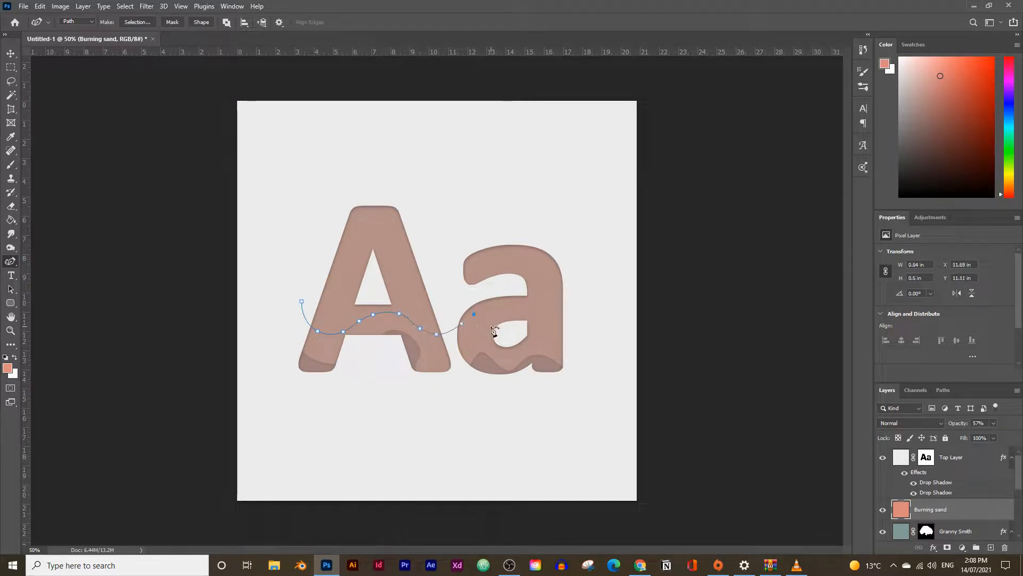
pyautogui.click(501, 340)
pyautogui.click(502, 348)
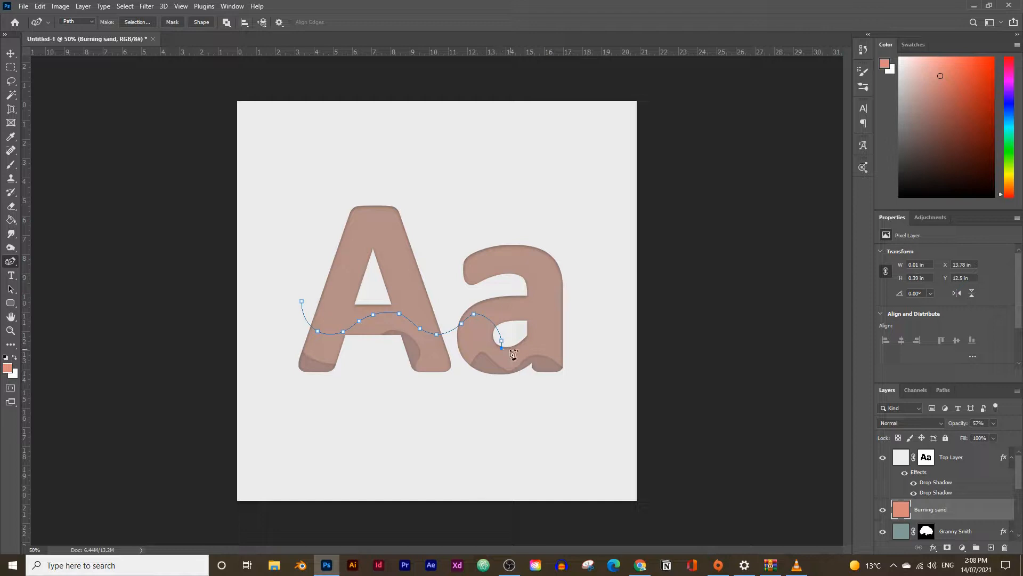
pyautogui.click(542, 350)
pyautogui.click(554, 297)
pyautogui.click(572, 315)
pyautogui.click(599, 329)
pyautogui.click(607, 292)
pyautogui.click(607, 257)
pyautogui.press('BackSpace')
pyautogui.press('BackSpace')
pyautogui.press('BackSpace')
pyautogui.press('BackSpace')
# - Continue the wavy path past the a's stem, loop it around above both letters and close it at its starting point
pyautogui.click(587, 309)
pyautogui.click(598, 336)
pyautogui.click(620, 309)
pyautogui.click(621, 250)
pyautogui.click(581, 195)
pyautogui.click(487, 158)
pyautogui.click(399, 141)
pyautogui.click(340, 159)
pyautogui.click(290, 228)
pyautogui.click(302, 302)
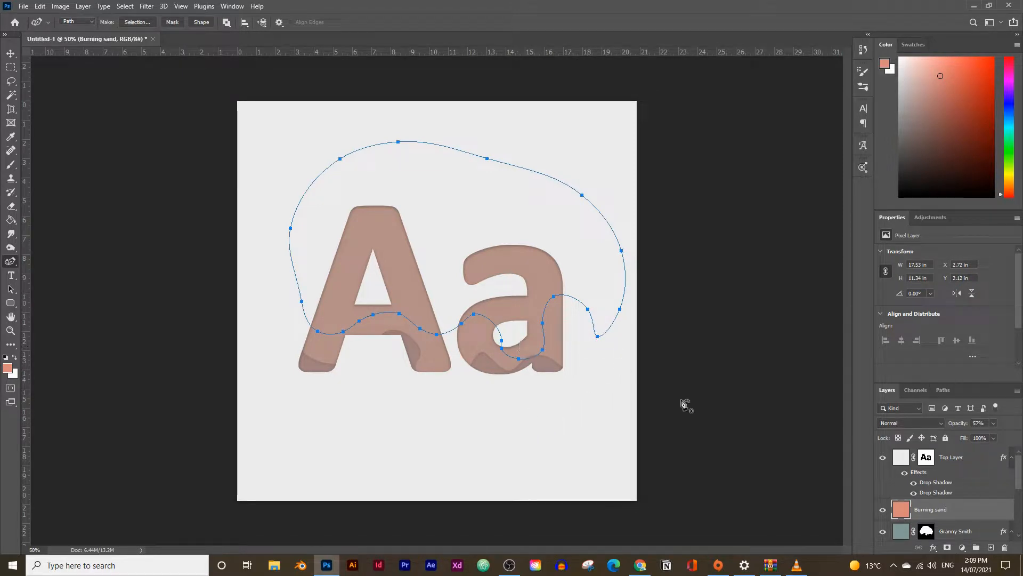
# - Mask the Burning sand layer with an anti-aliased, 0 px feather selection made from the path, and restore the layer's opacity to 100%
pyautogui.rightClick(456, 259)
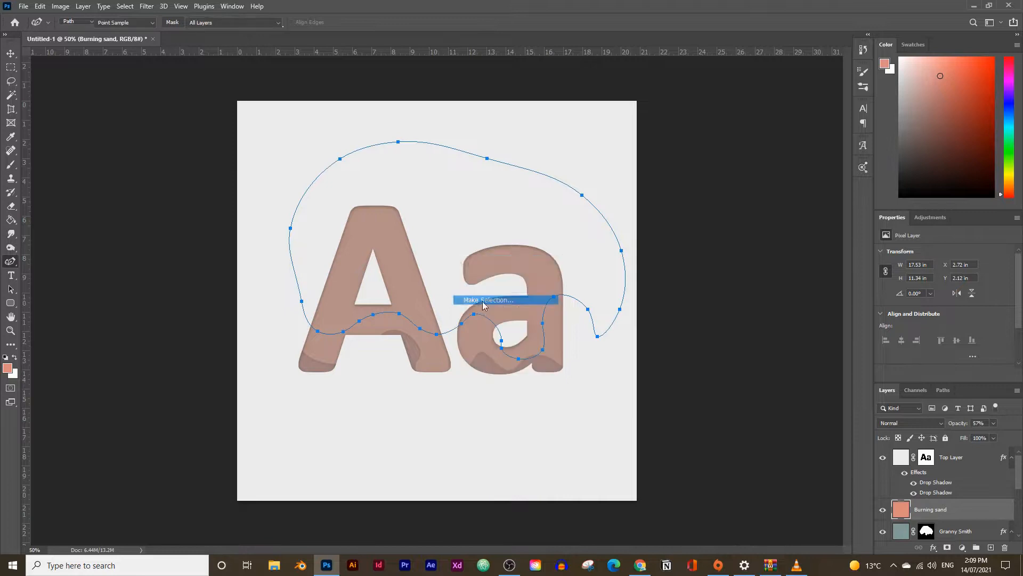
pyautogui.click(483, 304)
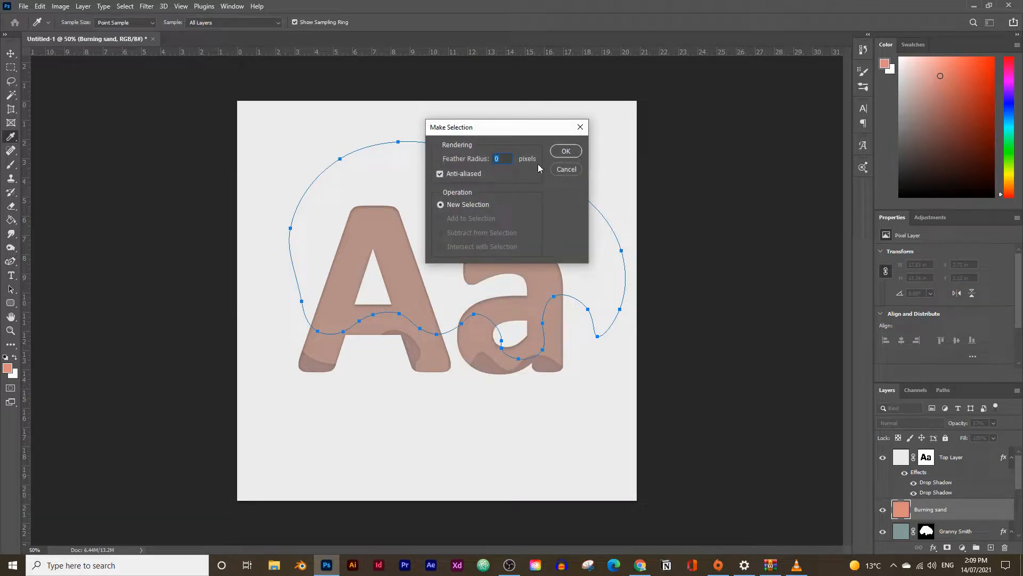
pyautogui.click(566, 150)
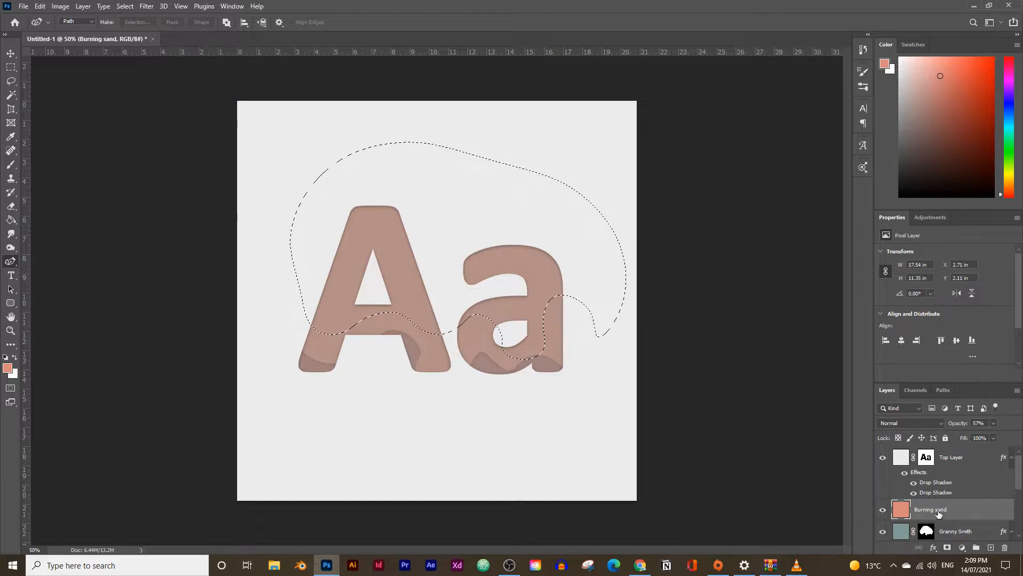
pyautogui.click(947, 548)
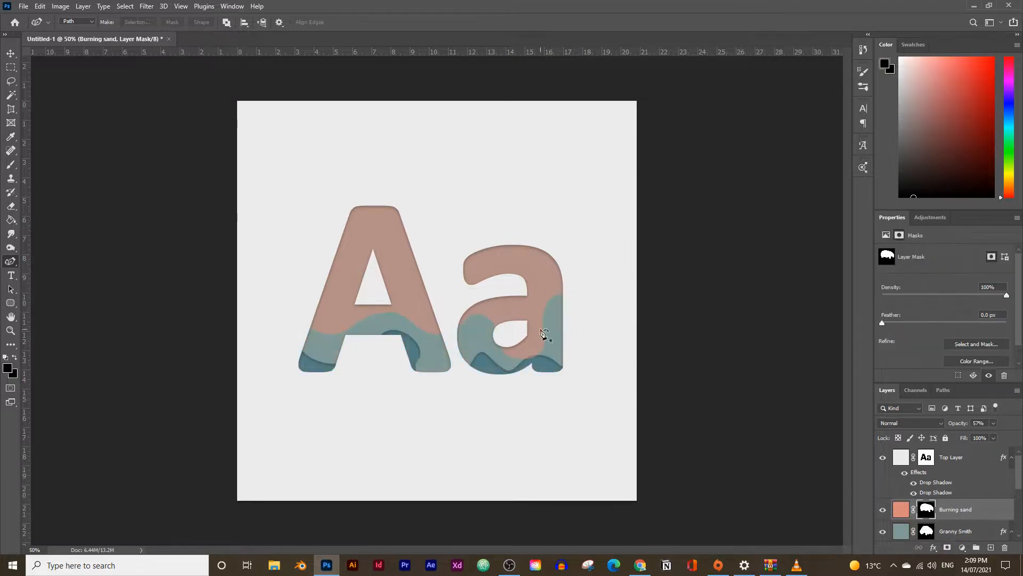
pyautogui.click(994, 423)
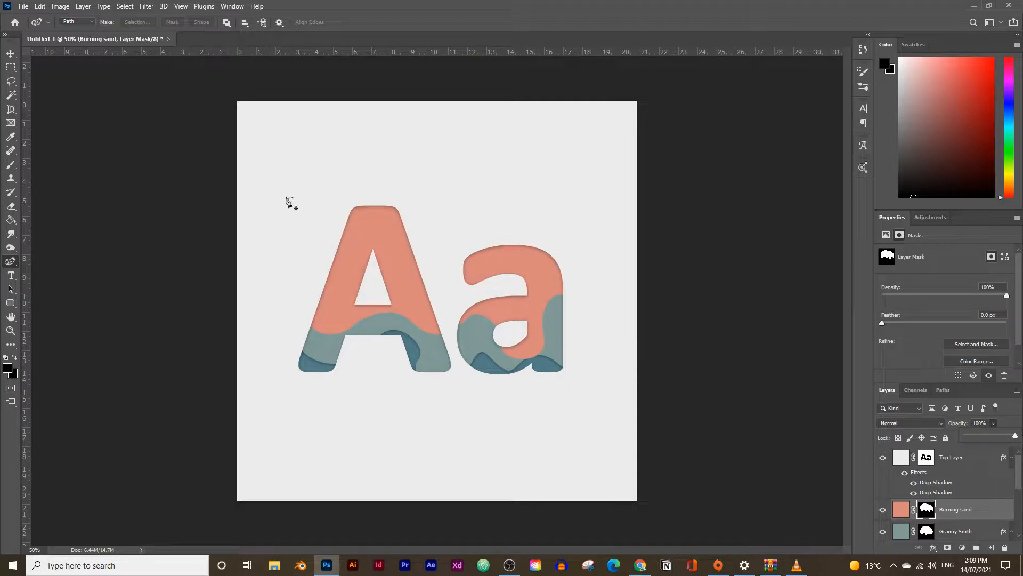
pyautogui.click(84, 6)
pyautogui.moveTo(104, 6)
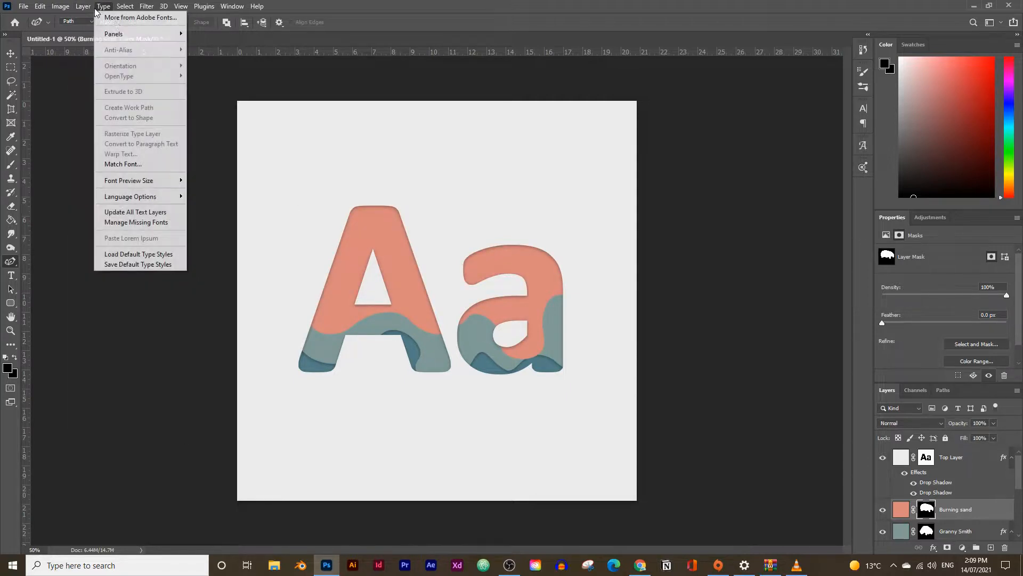
pyautogui.click(931, 512)
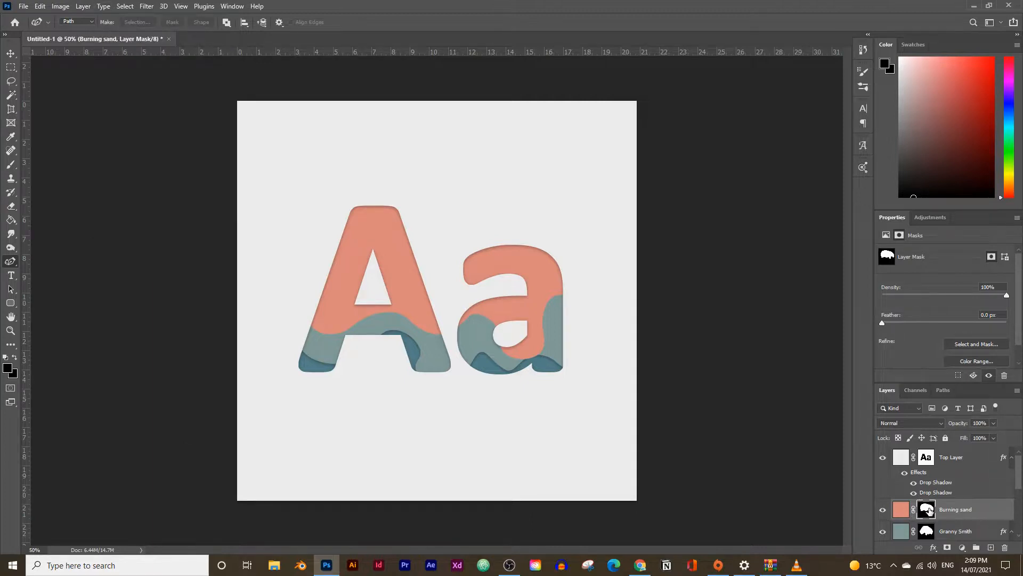
pyautogui.doubleClick(929, 510)
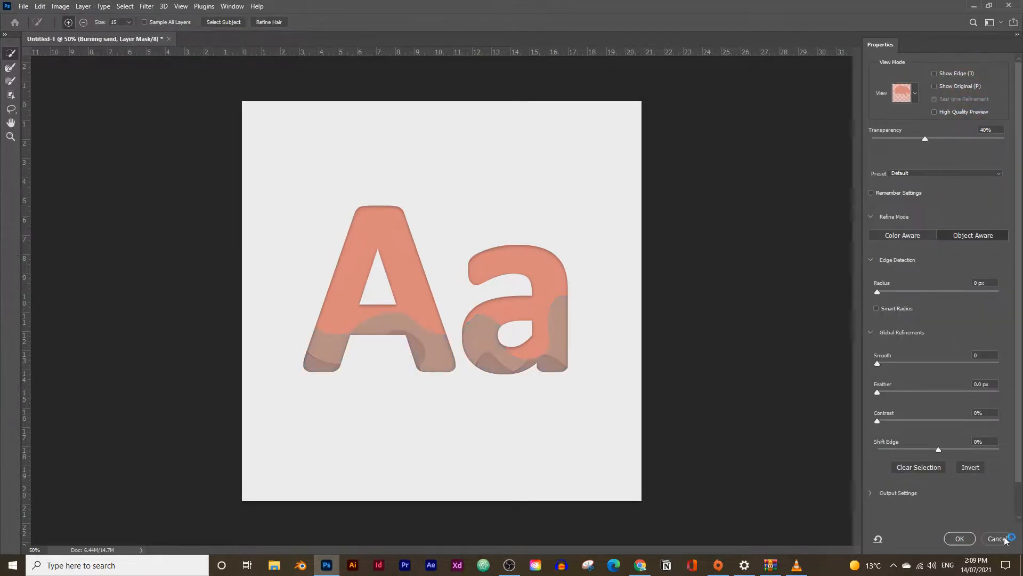
pyautogui.click(998, 538)
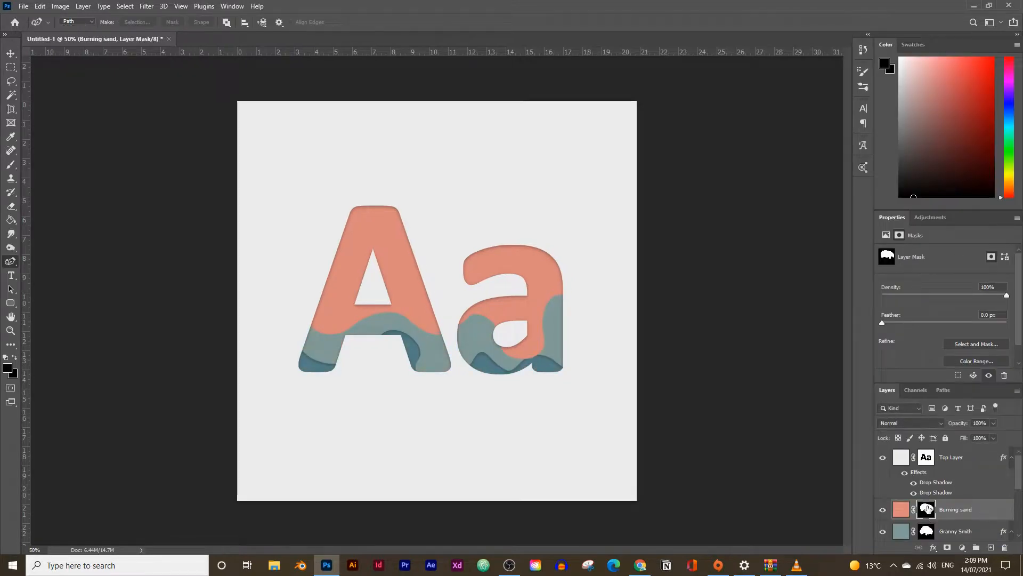
pyautogui.click(901, 511)
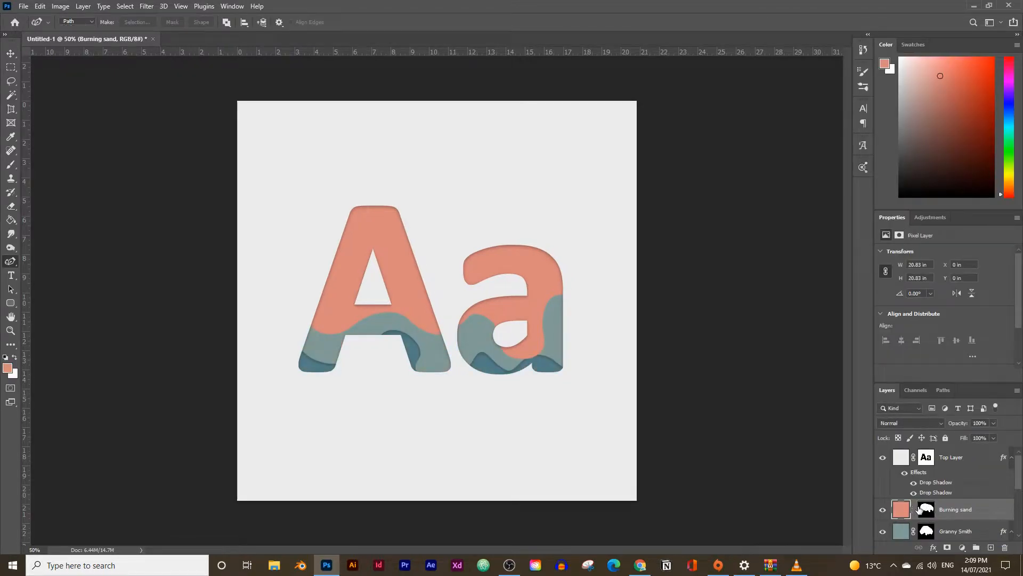
pyautogui.click(920, 509)
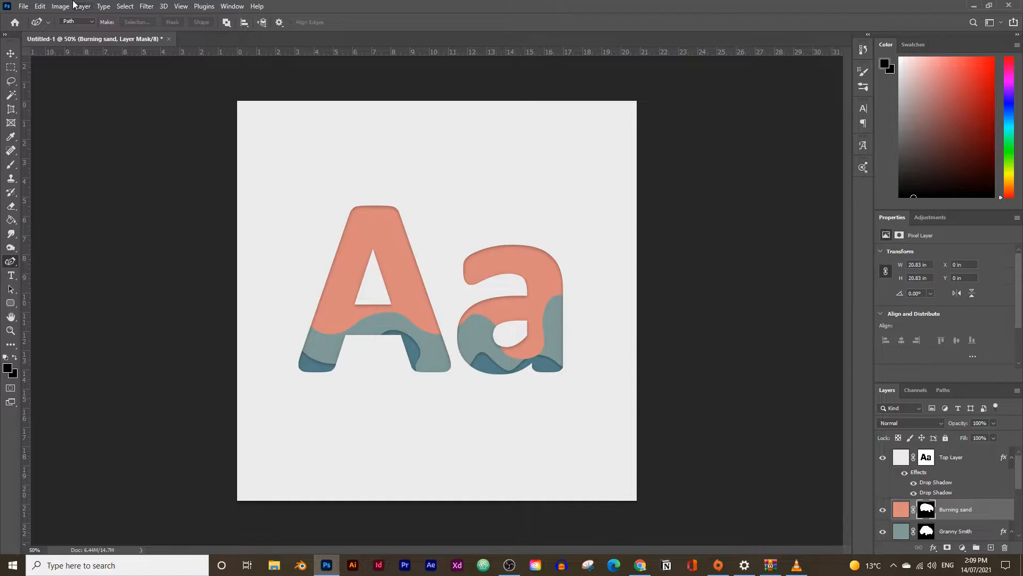
# - Apply two drop shadows to the Burning sand layer, keeping the previously used shadow settings
pyautogui.click(80, 6)
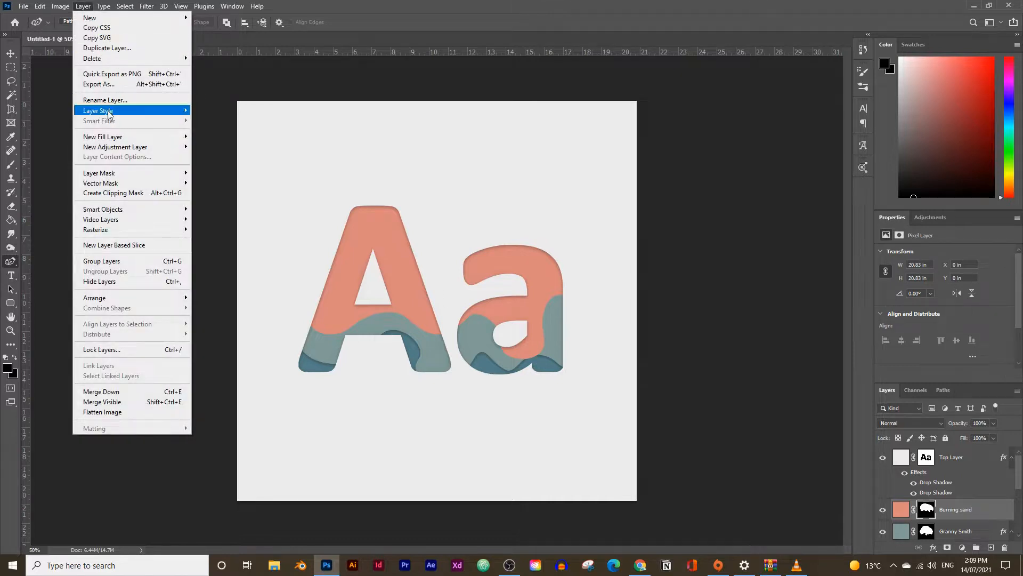
pyautogui.moveTo(108, 113)
pyautogui.click(223, 217)
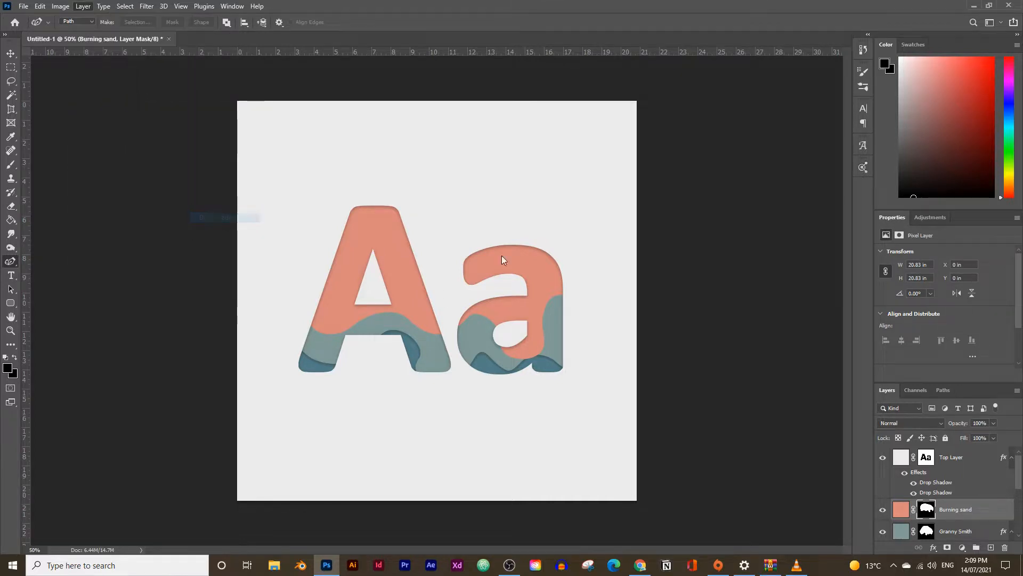
pyautogui.click(579, 303)
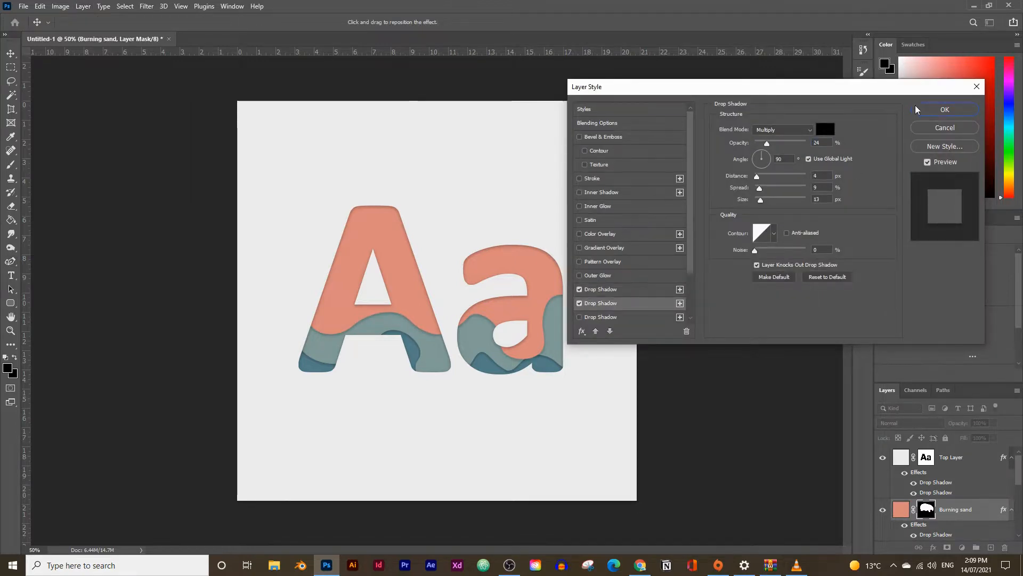
pyautogui.click(927, 110)
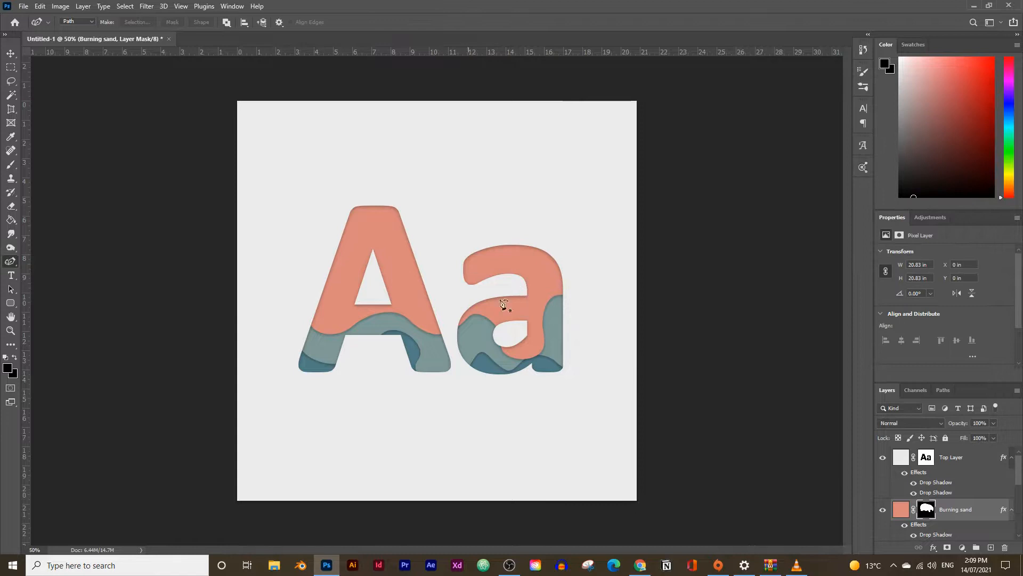
# - Check the Tuna colour on the Canva palette page in Chrome and add a Photoshop layer named "Tuna" above Burning sand
pyautogui.click(640, 565)
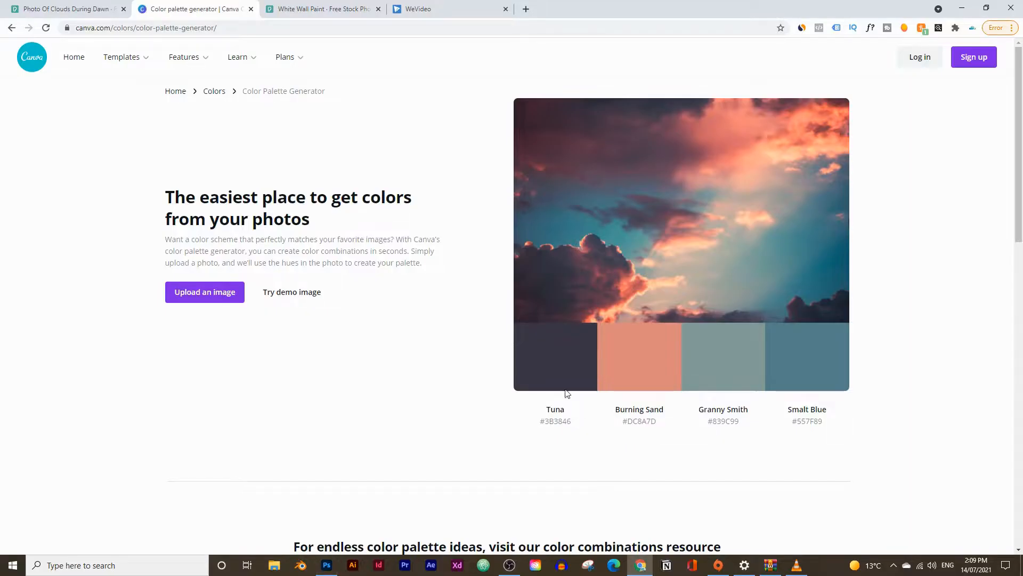
pyautogui.click(333, 562)
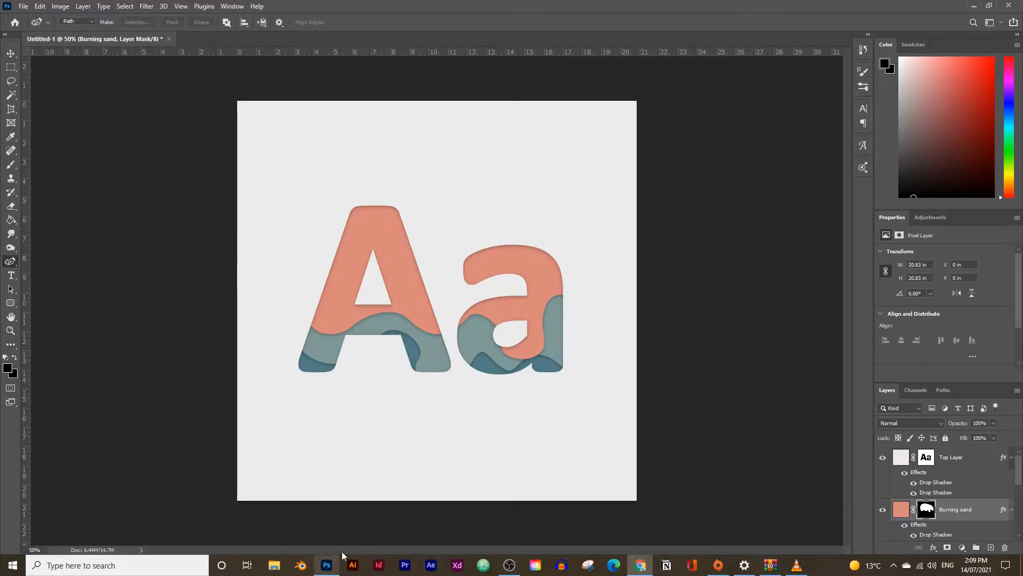
pyautogui.click(991, 547)
pyautogui.doubleClick(932, 509)
pyautogui.write('Tuna')
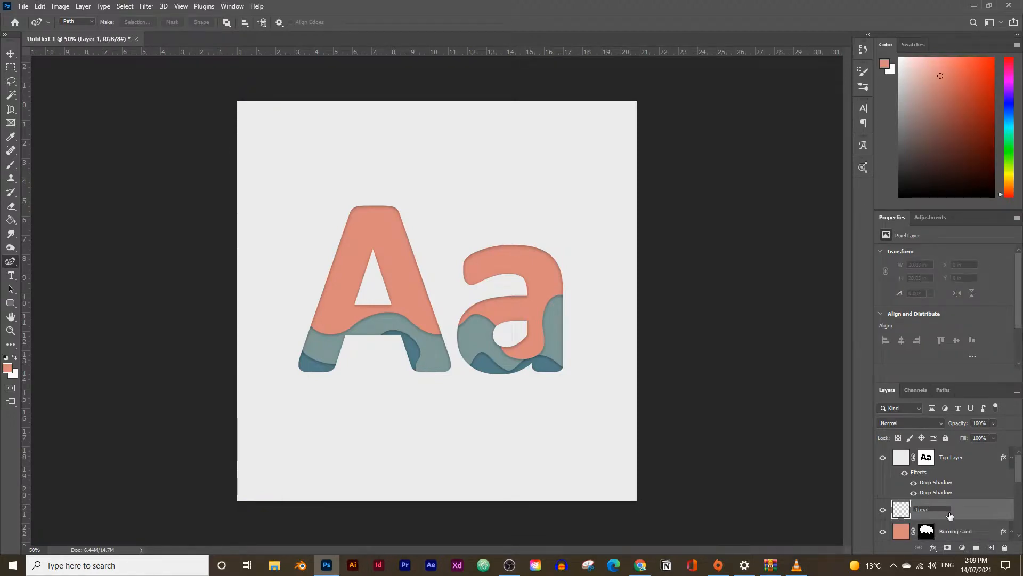
pyautogui.press('Return')
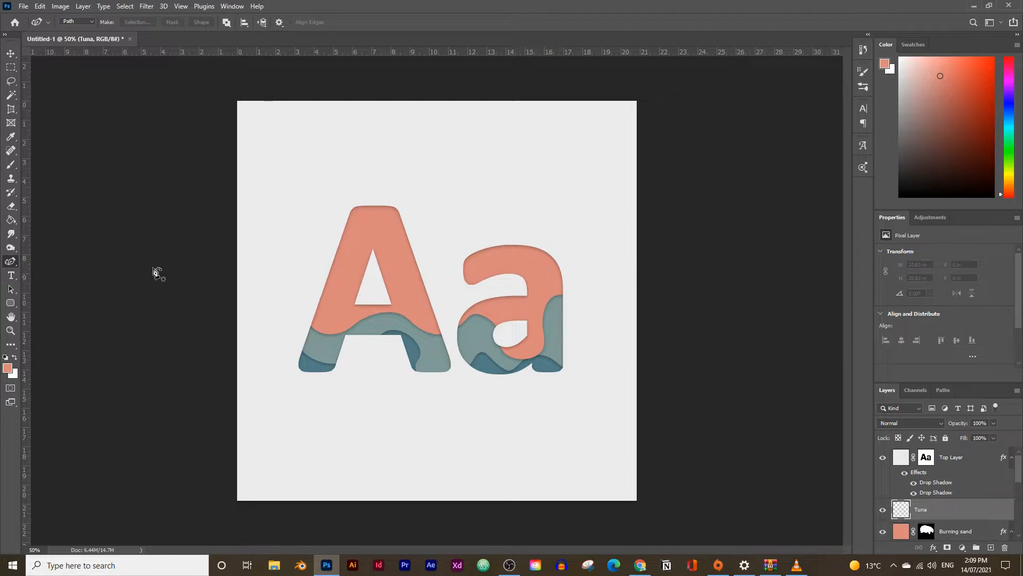
# - Fill the Tuna layer with the colour #3B3846 and lower its opacity to 62%
pyautogui.click(12, 220)
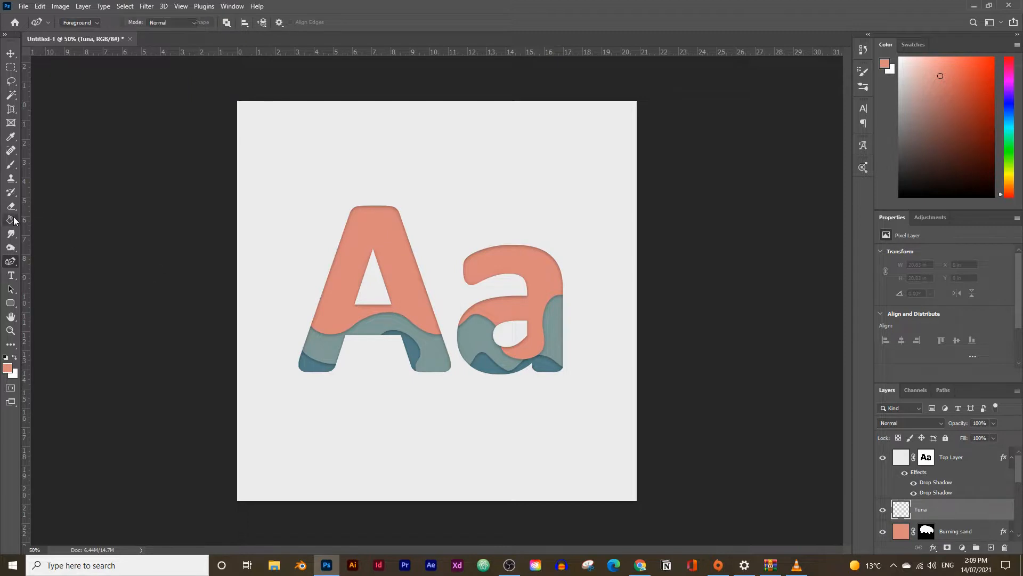
pyautogui.click(8, 367)
pyautogui.doubleClick(745, 460)
pyautogui.write('#3B3846')
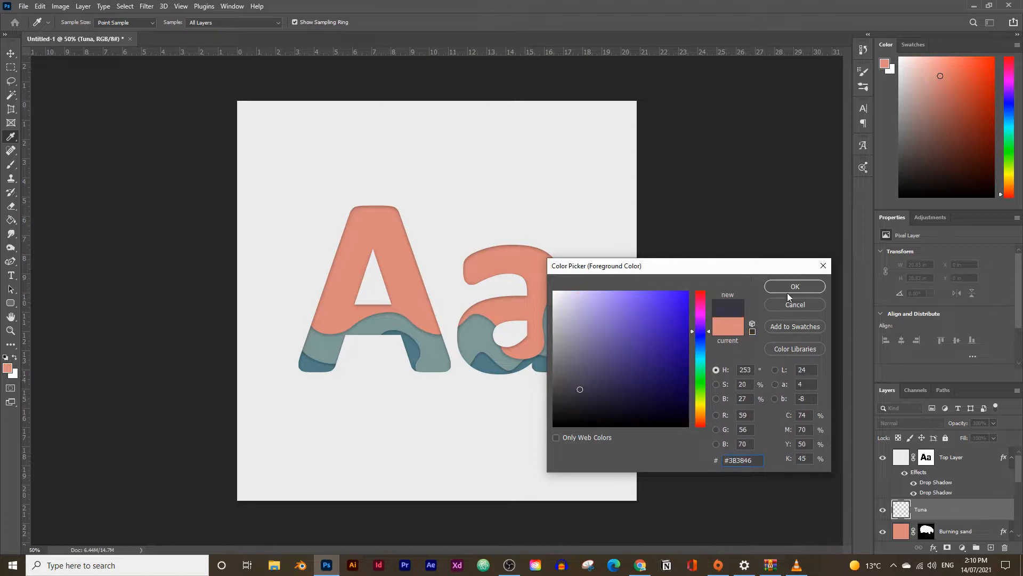
pyautogui.click(789, 290)
pyautogui.click(477, 257)
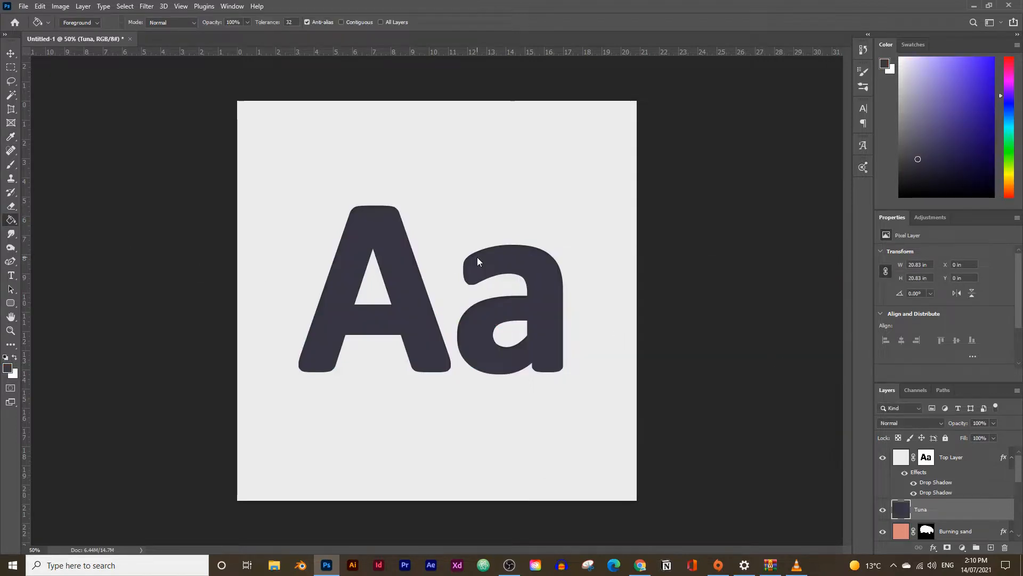
pyautogui.click(993, 438)
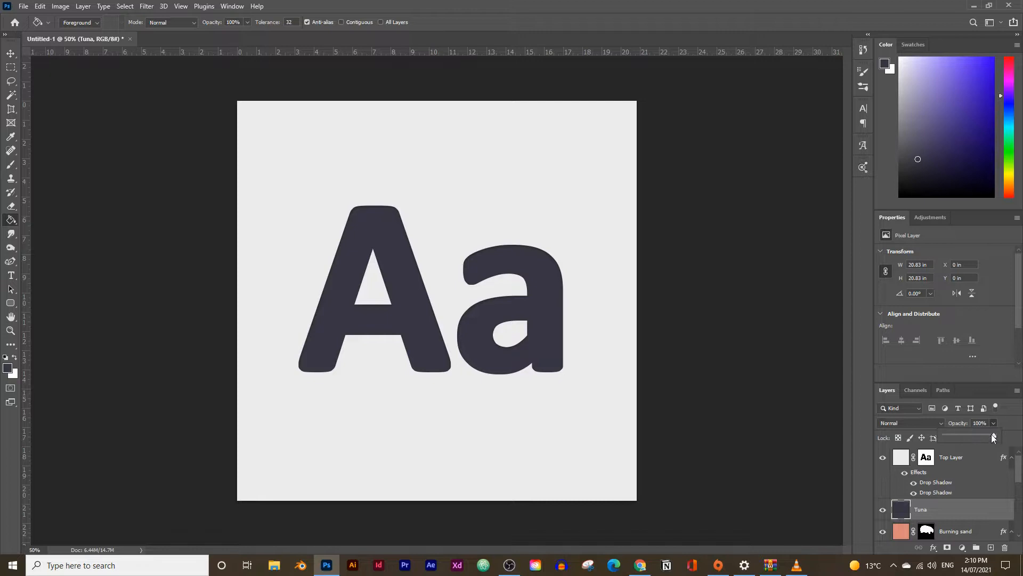
pyautogui.click(960, 512)
# - Start a curved path beside the A's upper left and trace a wave across the A to its right leg
pyautogui.click(9, 262)
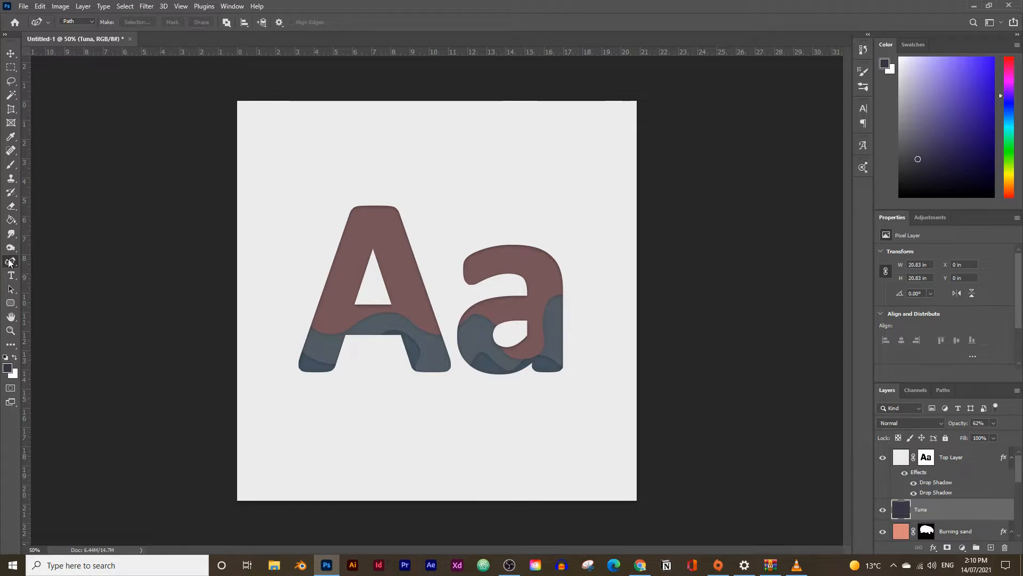
pyautogui.click(297, 245)
pyautogui.moveTo(321, 283); pyautogui.dragTo(341, 300)
pyautogui.click(349, 294)
pyautogui.click(371, 271)
pyautogui.click(391, 268)
pyautogui.click(404, 290)
pyautogui.click(419, 309)
pyautogui.click(435, 310)
# - Continue the wavy path up between the letters, down through the a's bowl and back up along its stem
pyautogui.click(453, 296)
pyautogui.click(462, 279)
pyautogui.click(479, 261)
pyautogui.click(497, 289)
pyautogui.click(493, 300)
pyautogui.click(518, 330)
pyautogui.click(555, 295)
pyautogui.click(540, 260)
# - Loop the path out past the a and around above both letters, closing it at its starting point
pyautogui.click(563, 221)
pyautogui.click(604, 241)
pyautogui.click(605, 171)
pyautogui.click(517, 135)
pyautogui.click(326, 159)
pyautogui.click(296, 246)
# - Mask the Tuna layer with an anti-aliased, 0 px feather selection made from the path, and restore the layer's opacity to 100%
pyautogui.rightClick(375, 198)
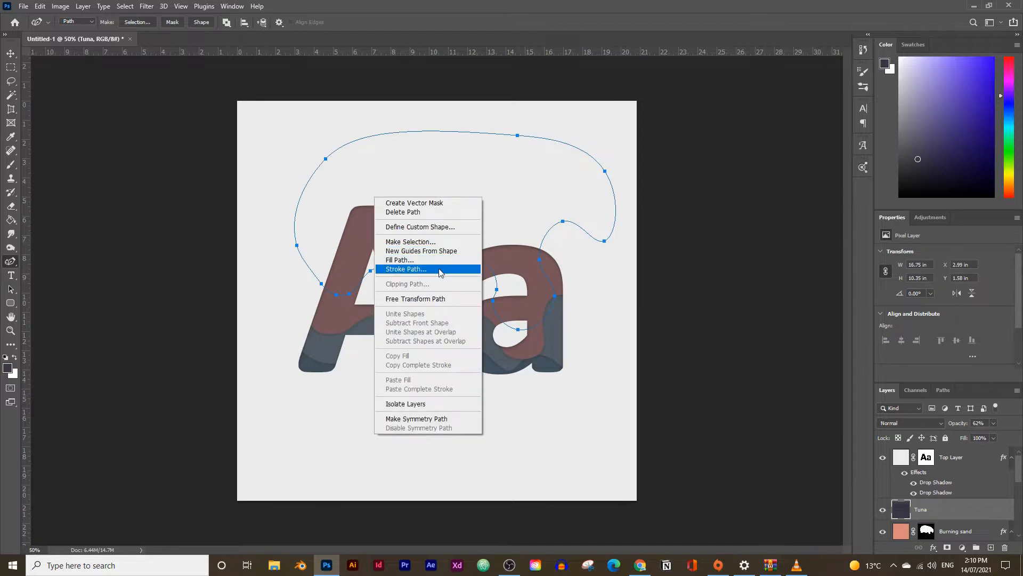
pyautogui.click(410, 242)
pyautogui.click(563, 151)
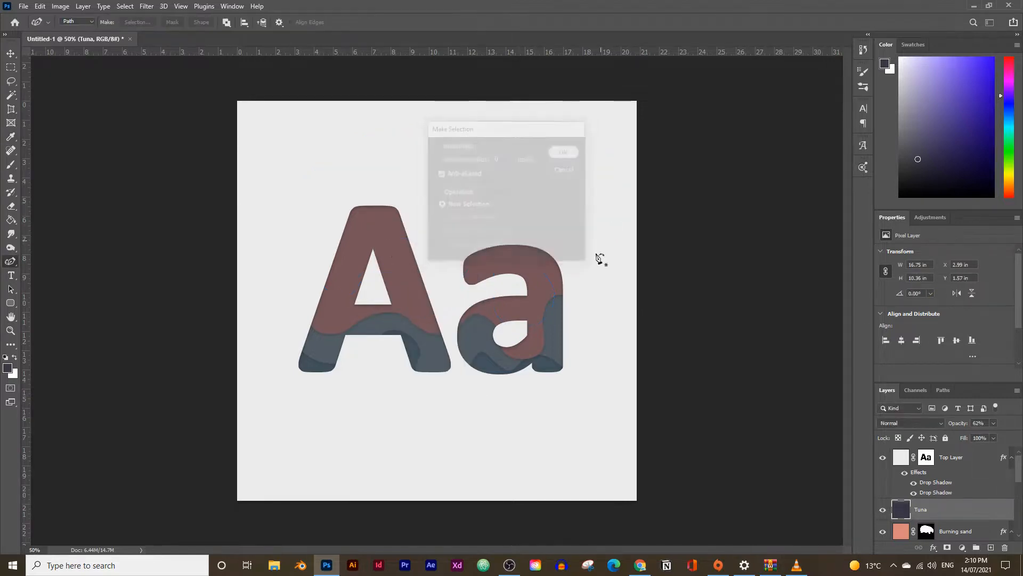
pyautogui.click(947, 548)
pyautogui.click(994, 423)
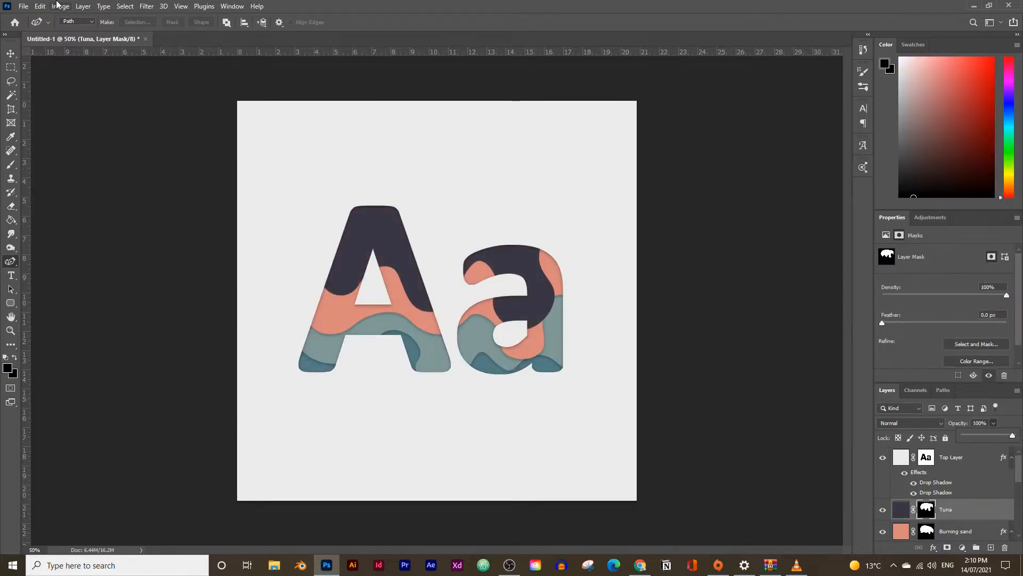
# - Apply two drop shadows to the Tuna layer, keeping the previously used shadow settings
pyautogui.click(60, 6)
pyautogui.moveTo(83, 6)
pyautogui.moveTo(107, 111)
pyautogui.click(221, 217)
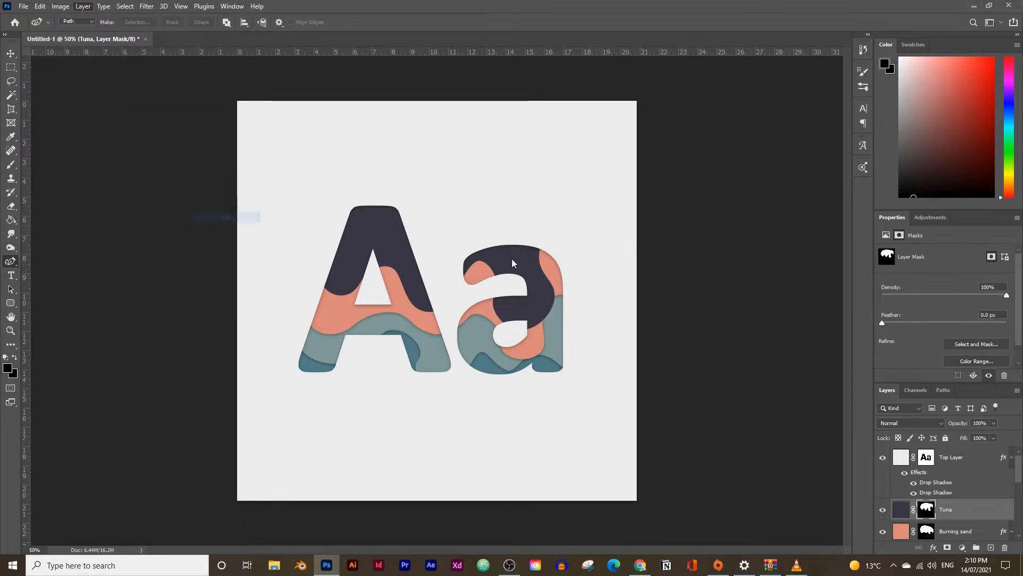
pyautogui.click(579, 303)
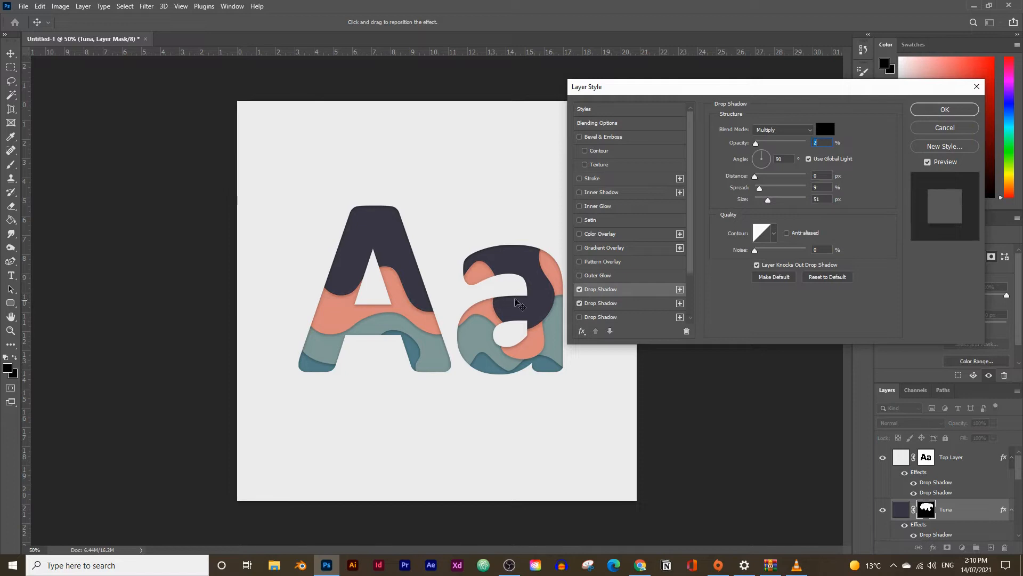
pyautogui.click(917, 112)
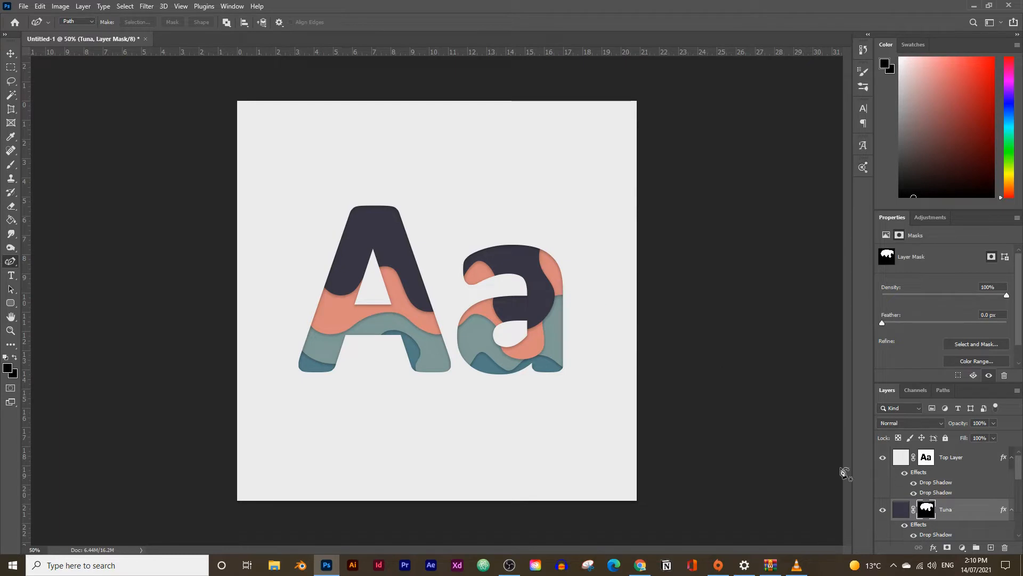
# - Move the Tuna layer's masked shape up by about 0.33 in behind the letters
pyautogui.scroll(-2, 1011, 497)
pyautogui.scroll(2, 978, 515)
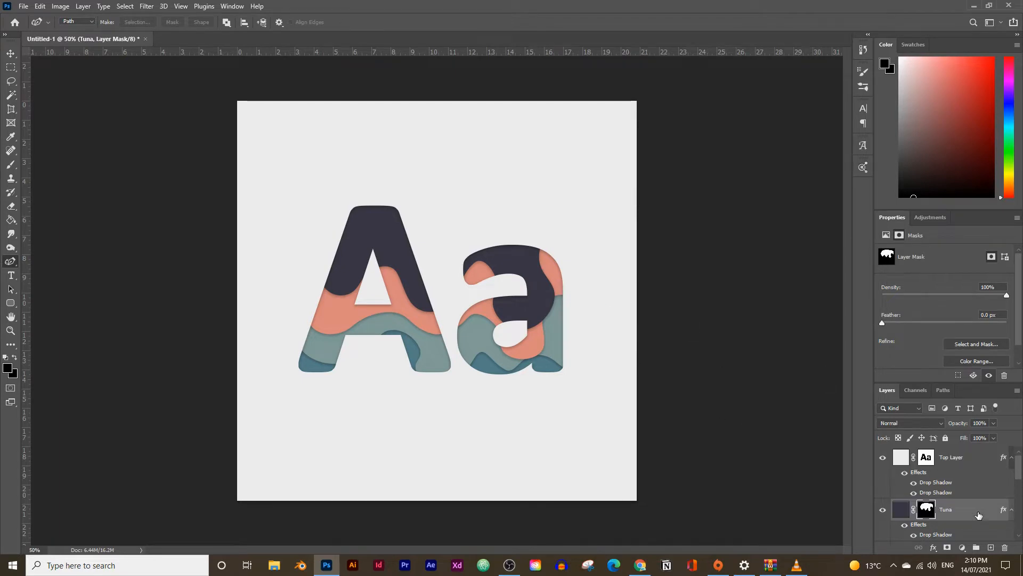
pyautogui.click(899, 510)
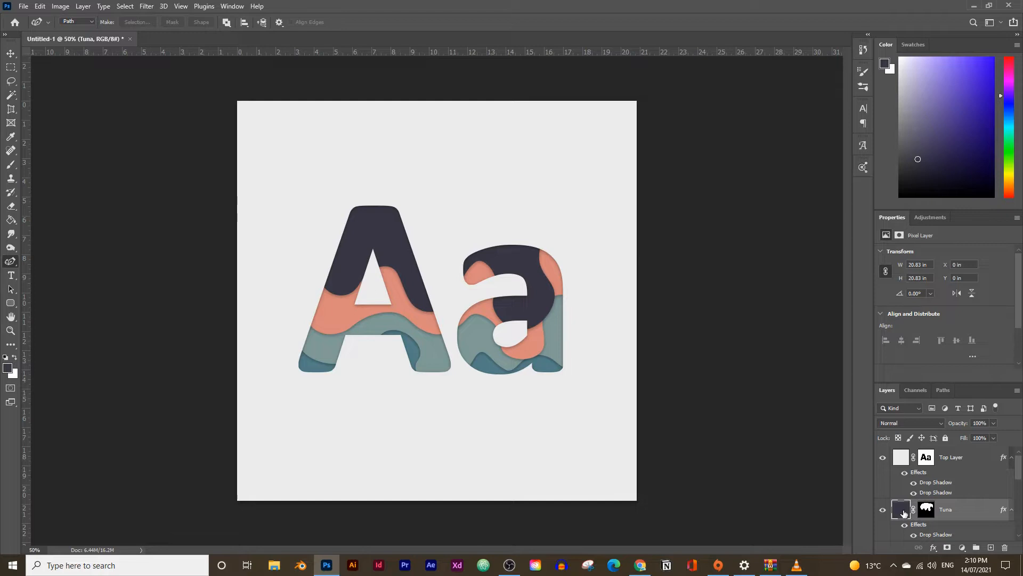
pyautogui.click(11, 53)
pyautogui.moveTo(362, 216)
pyautogui.mouseDown()
pyautogui.moveTo(342, 207)
pyautogui.moveTo(366, 222)
pyautogui.mouseUp()
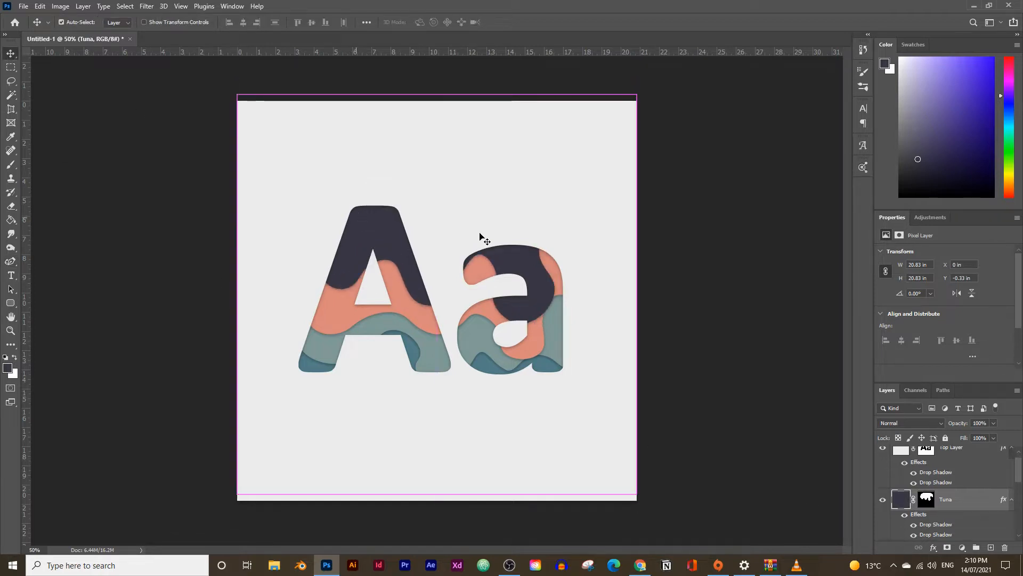
# - Enlarge the Tuna layer to about 30.6 in overall width with Free Transform, rotating and repositioning it to change its wave over the letters
pyautogui.hotkey('ctrl', 't')
pyautogui.moveTo(237, 294); pyautogui.dragTo(183, 293)
pyautogui.moveTo(478, 204)
pyautogui.mouseDown()
pyautogui.moveTo(486, 181)
pyautogui.moveTo(482, 191)
pyautogui.mouseUp()
pyautogui.moveTo(721, 303); pyautogui.dragTo(685, 201)
pyautogui.moveTo(517, 219); pyautogui.dragTo(521, 192)
pyautogui.press('Return')
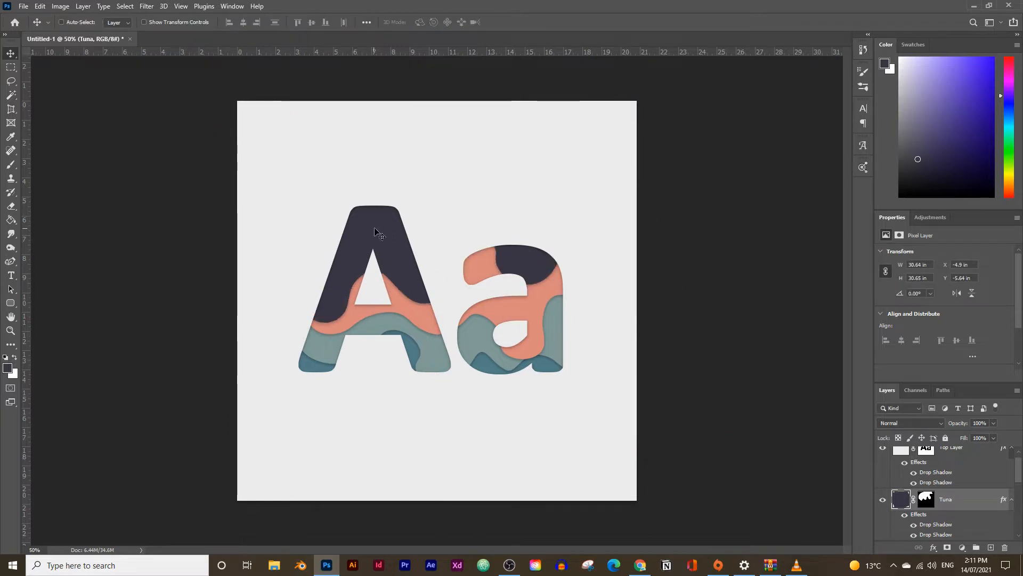
# - Group all the colour layers from Smalt Blue up to Tuna
pyautogui.scroll(-5, 966, 499)
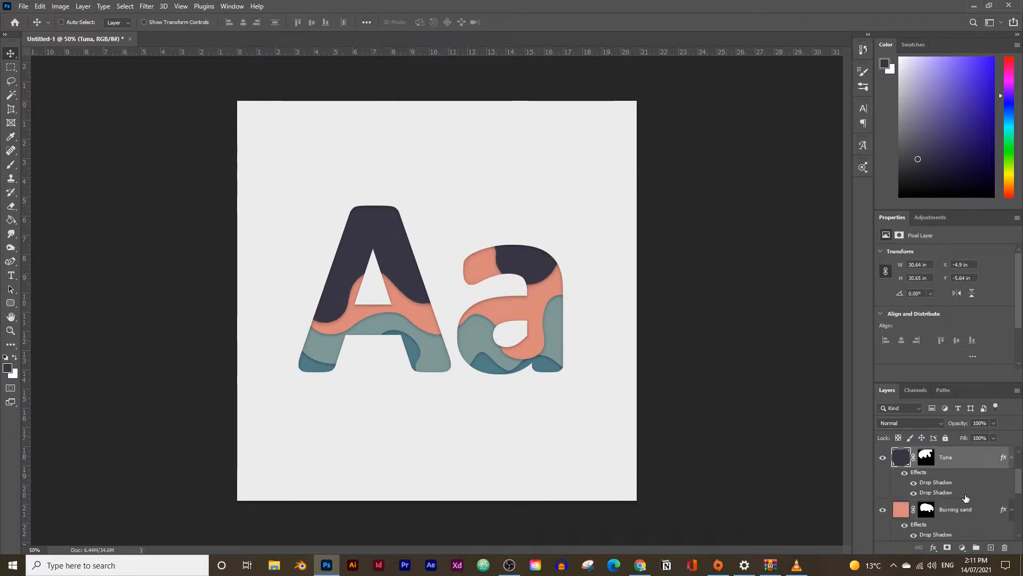
pyautogui.click(941, 518)
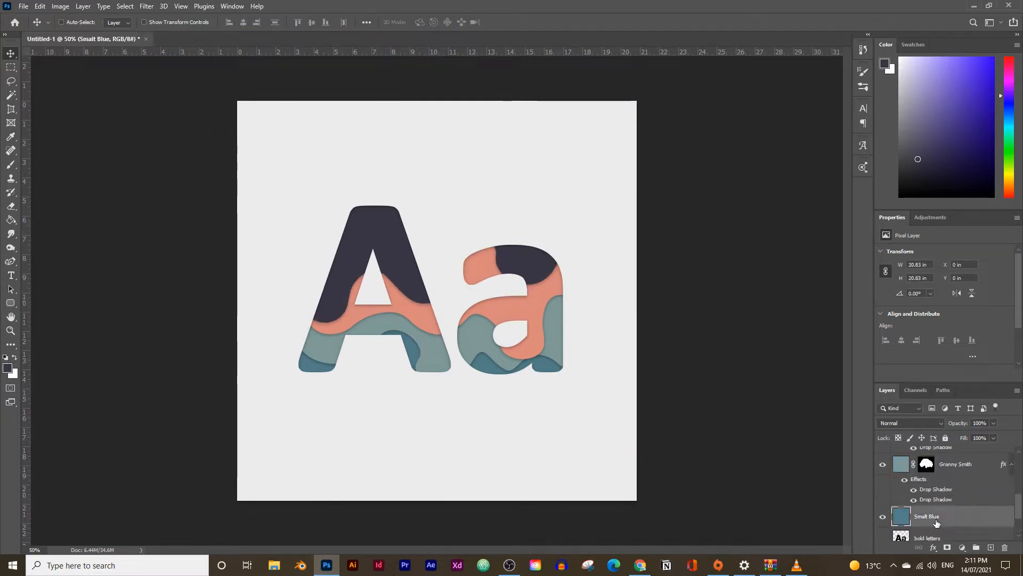
pyautogui.scroll(-2, 955, 520)
pyautogui.scroll(2, 943, 493)
pyautogui.scroll(5, 966, 505)
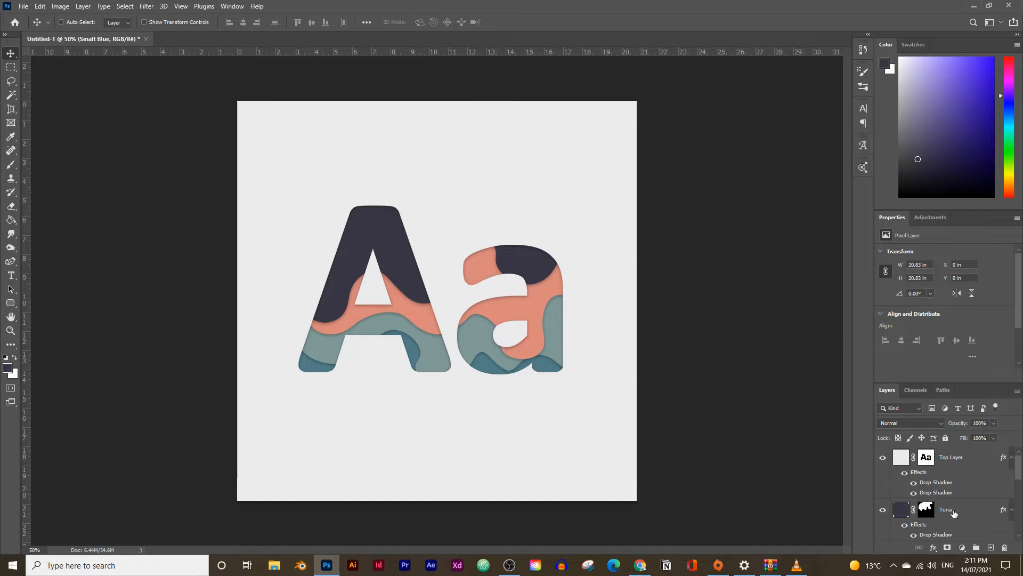
pyautogui.click(957, 511)
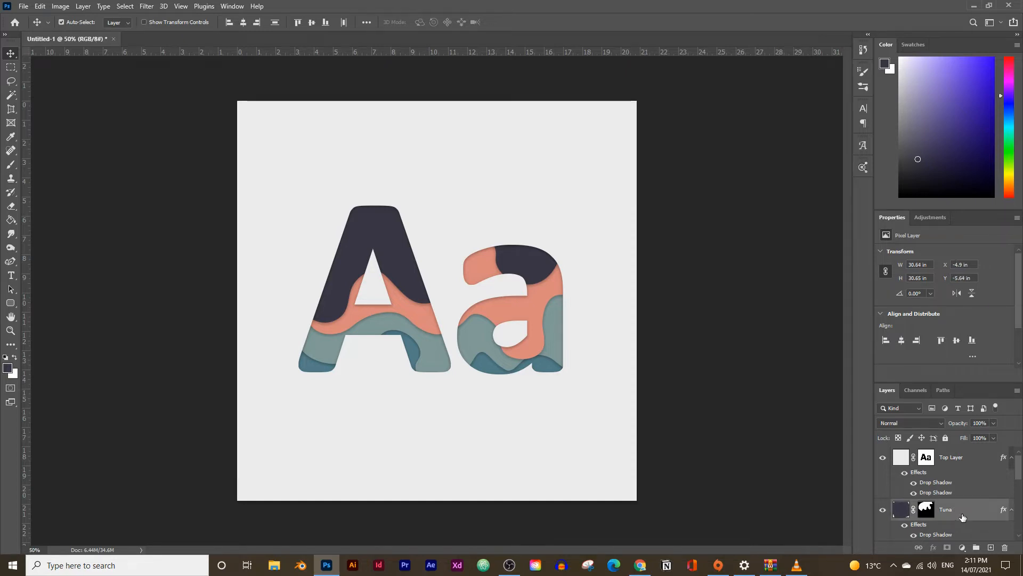
pyautogui.hotkey('ctrl', 'g')
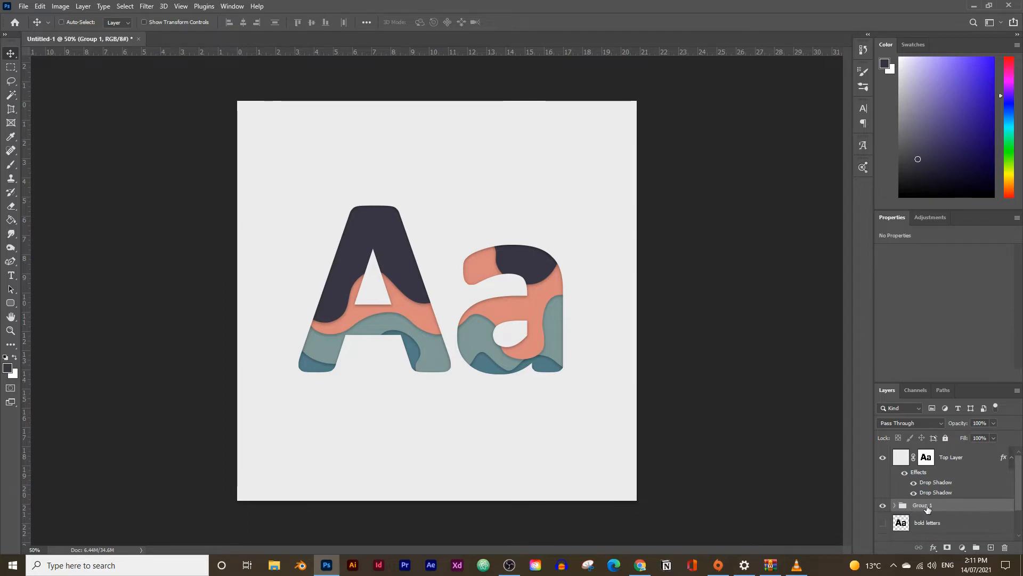
# - Check the new layer group's contents, collapse it and rename it "Colors"
pyautogui.click(895, 506)
pyautogui.click(895, 506)
pyautogui.click(895, 505)
pyautogui.click(894, 506)
pyautogui.scroll(-2, 933, 504)
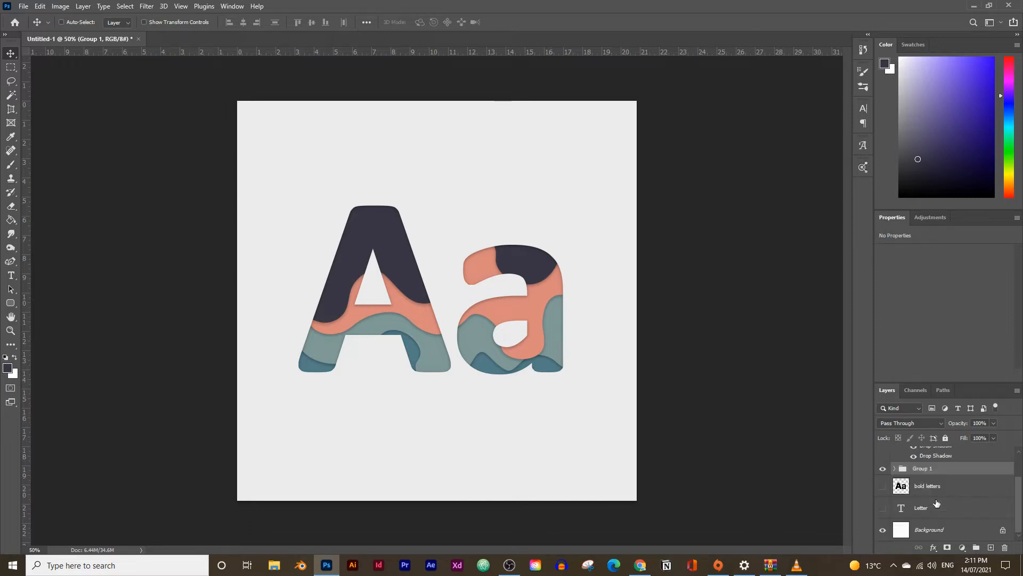
pyautogui.doubleClick(924, 468)
pyautogui.write('Colors')
pyautogui.press('Return')
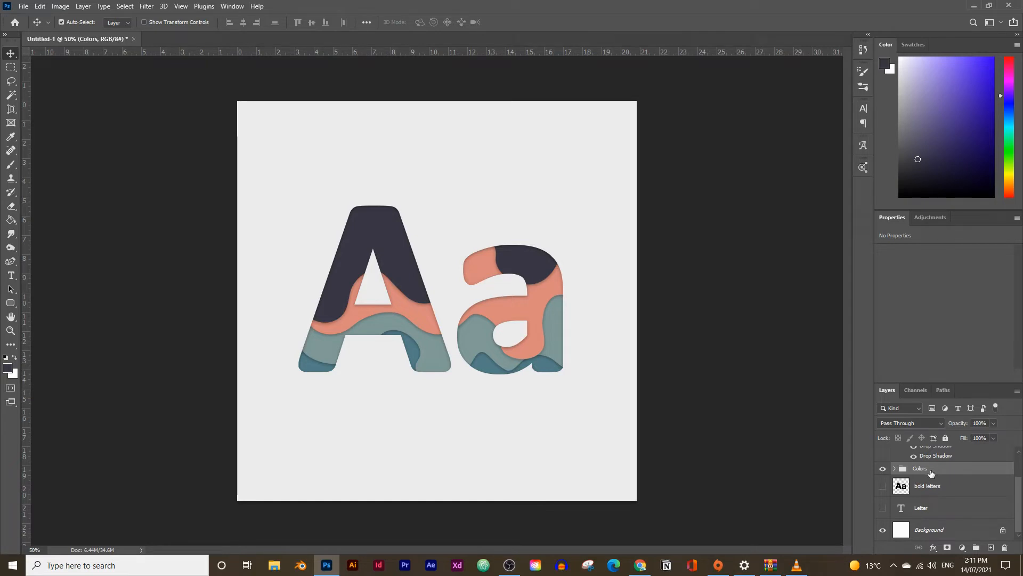
# - Try rotating and repositioning the whole Colors group beneath the letters with Free Transform
pyautogui.hotkey('ctrl', 't')
pyautogui.moveTo(648, 331)
pyautogui.mouseDown()
pyautogui.moveTo(673, 363)
pyautogui.moveTo(627, 300)
pyautogui.moveTo(648, 314)
pyautogui.mouseUp()
pyautogui.moveTo(110, 287); pyautogui.dragTo(151, 343)
pyautogui.moveTo(402, 310); pyautogui.dragTo(464, 327)
pyautogui.press('Return')
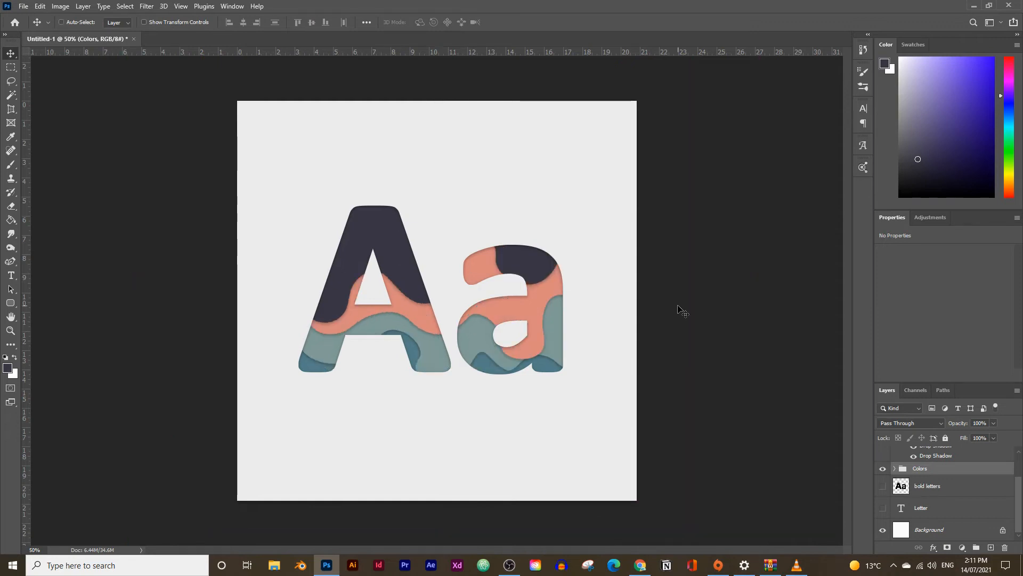